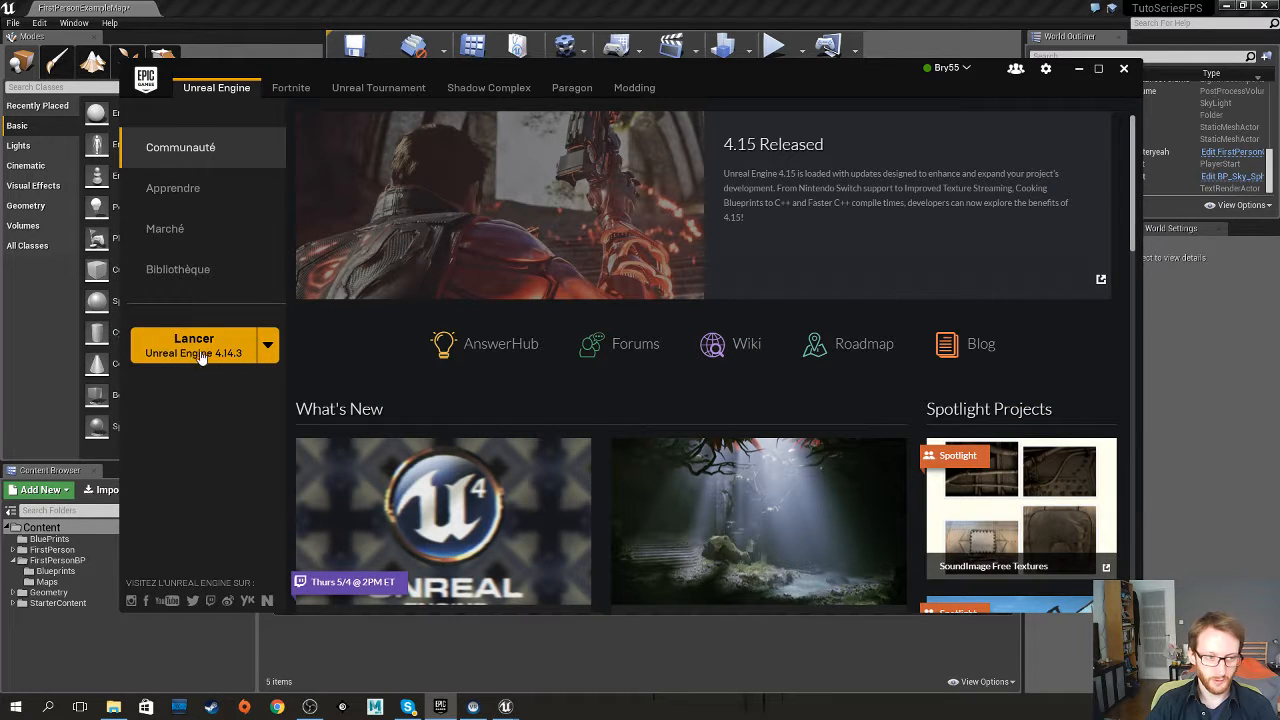
pyautogui.click(535, 665)
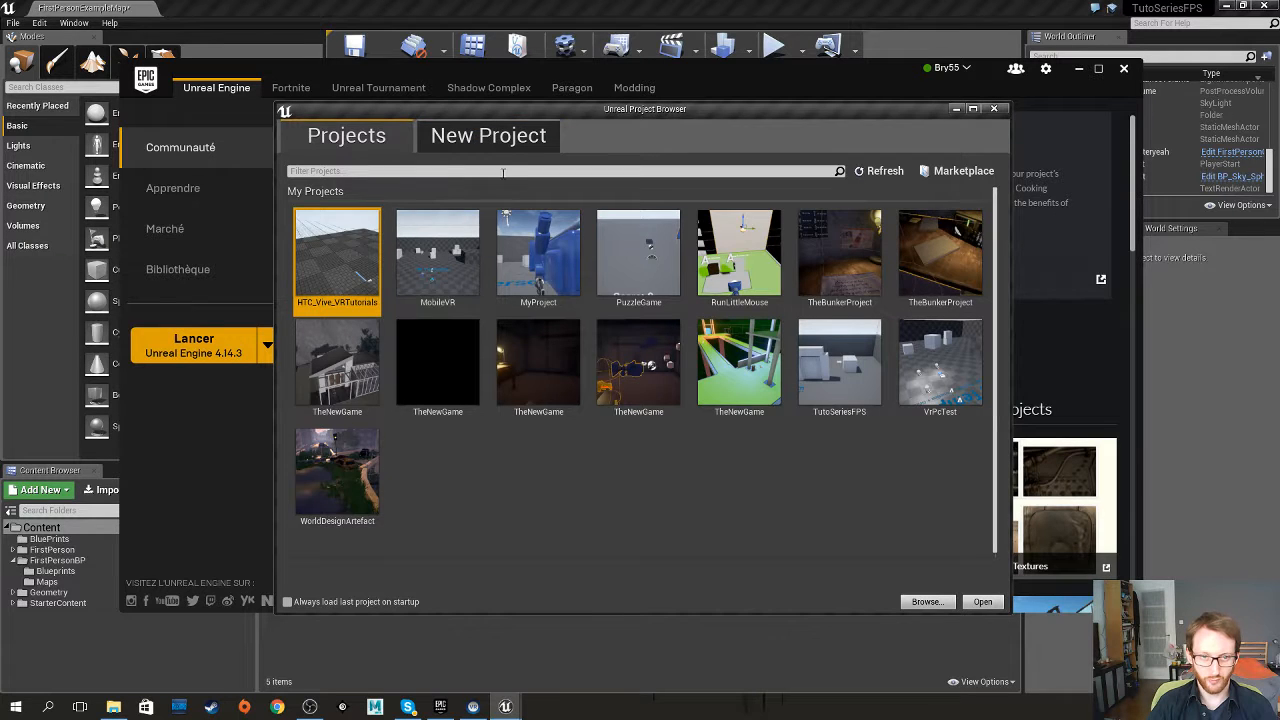
pyautogui.click(512, 137)
pyautogui.click(382, 258)
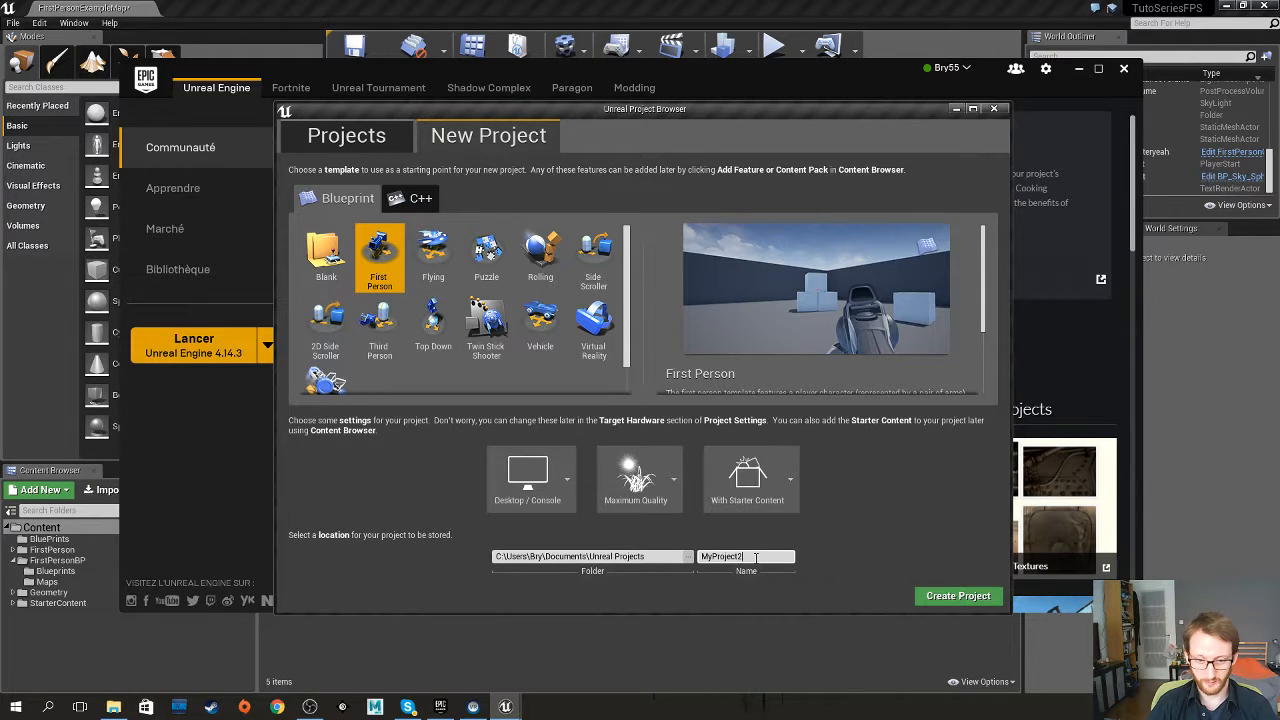
pyautogui.write('AKhakha')
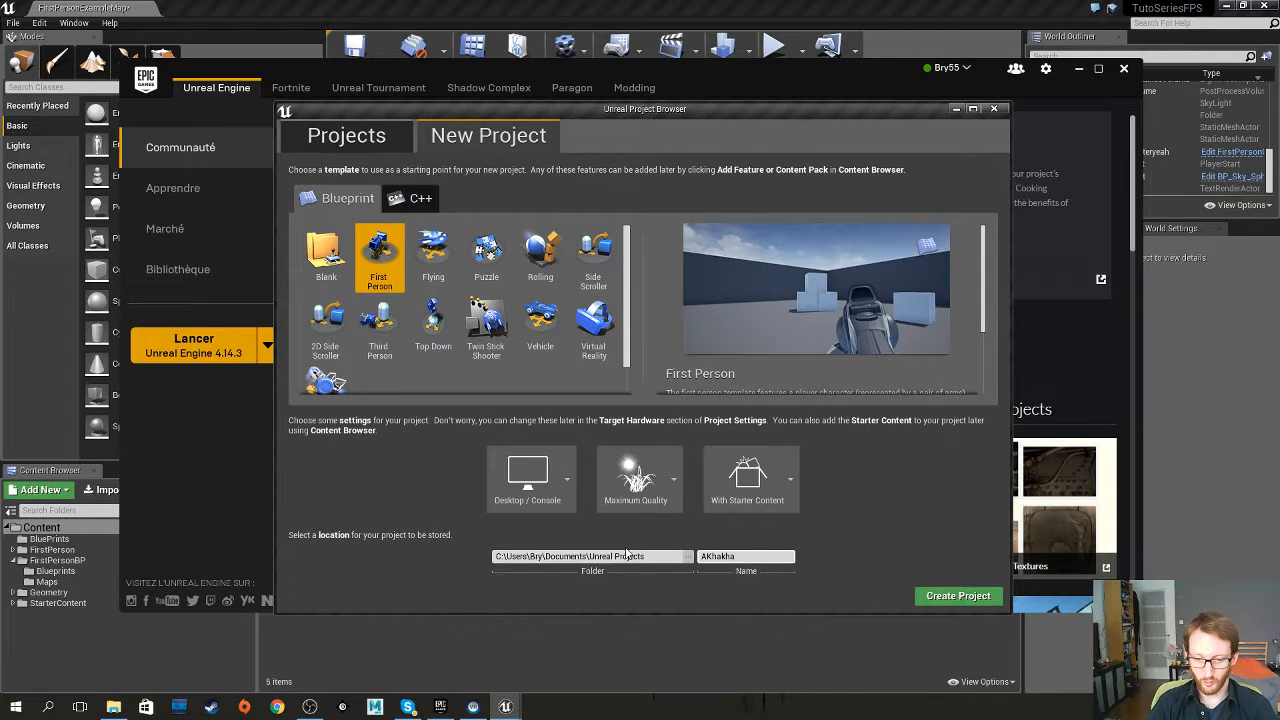
pyautogui.click(994, 108)
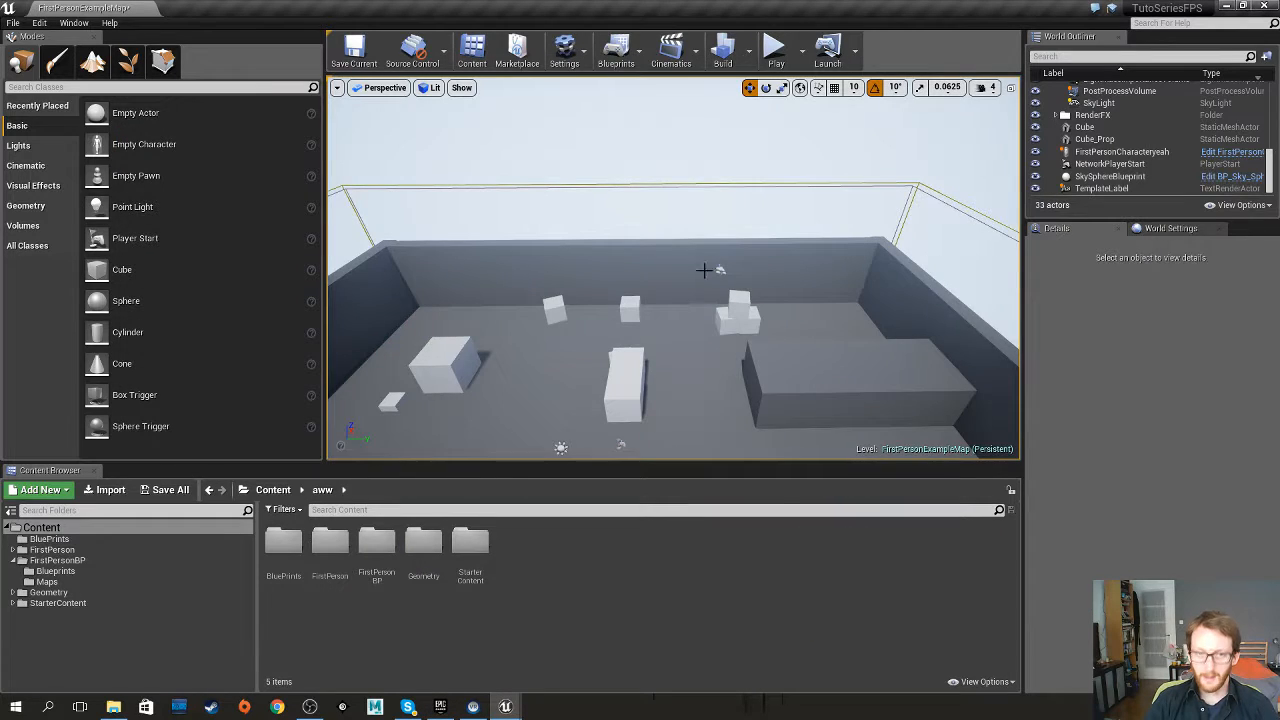
pyautogui.moveTo(704, 270); pyautogui.dragTo(678, 298, button='right')
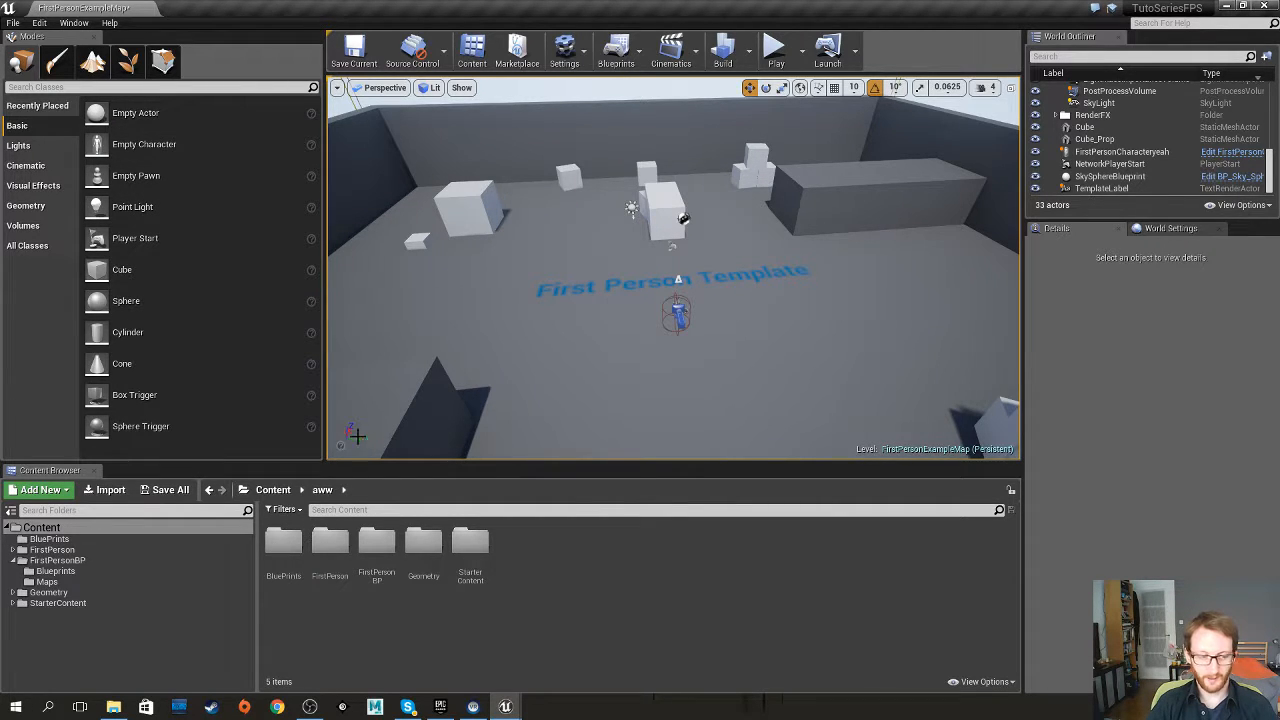
pyautogui.click(10, 510)
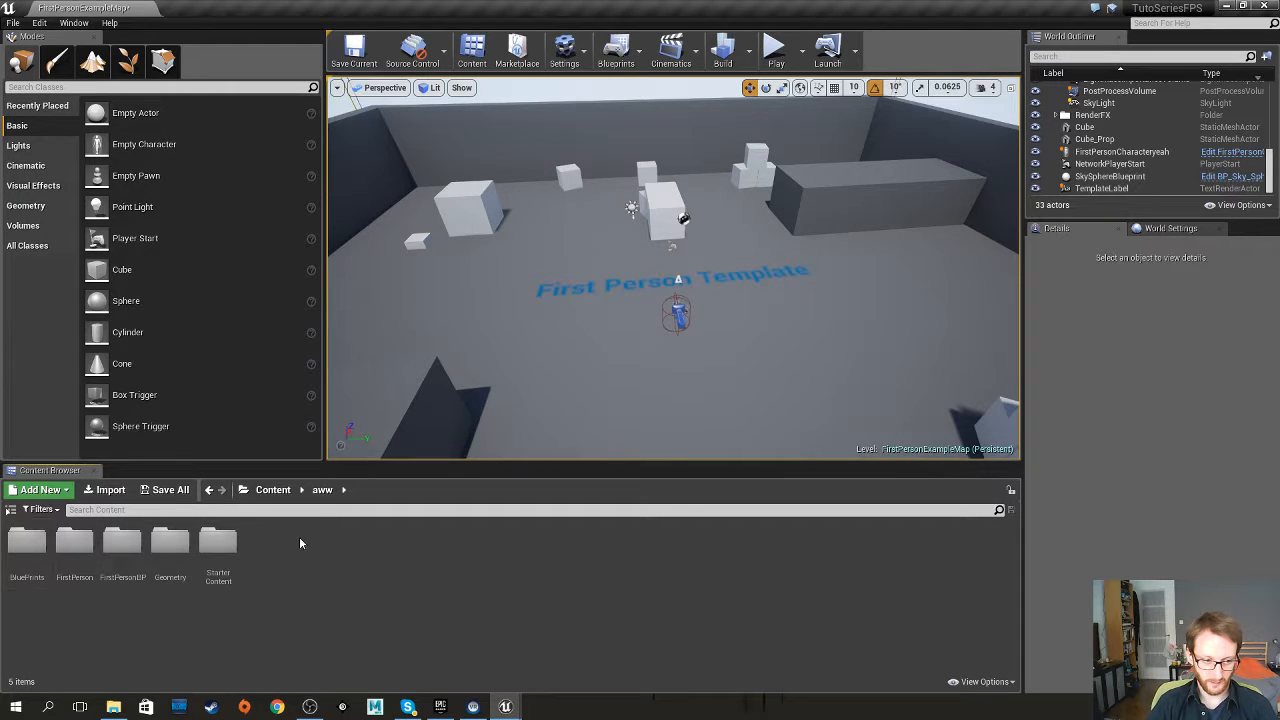
pyautogui.click(10, 510)
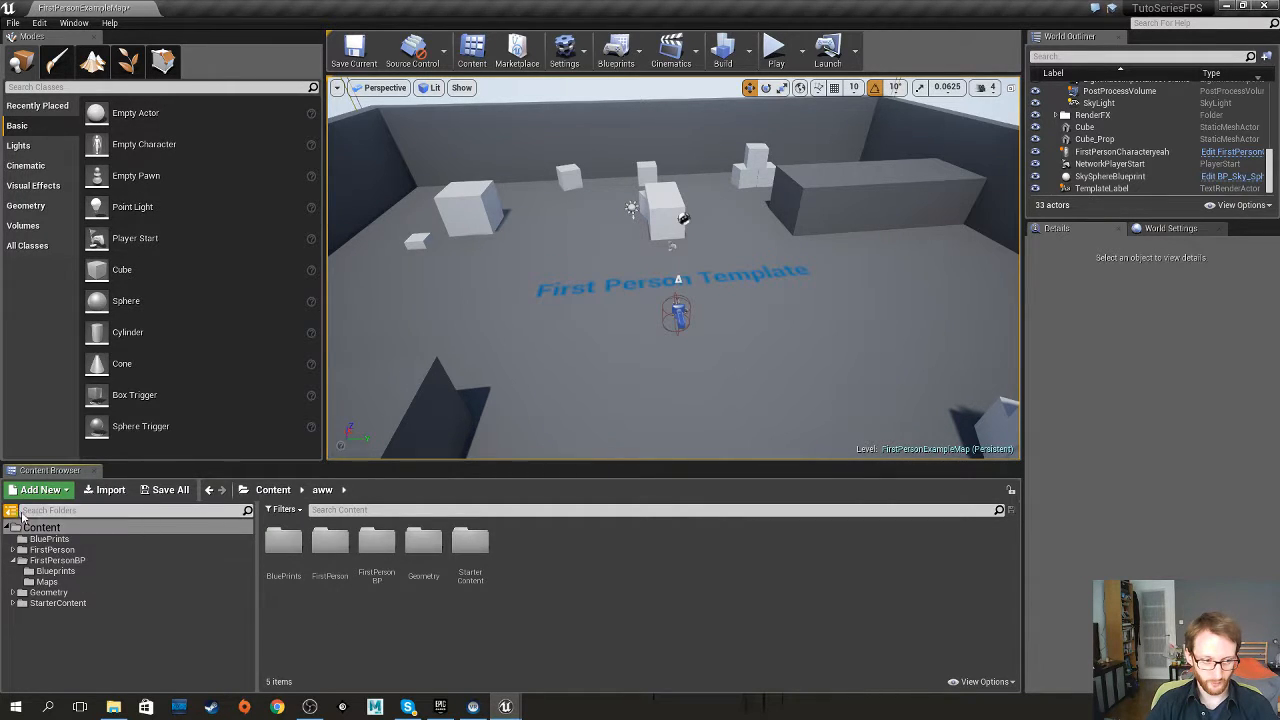
pyautogui.click(72, 550)
# Create a new folder named Assets directly inside the project's Content folder
pyautogui.click(74, 528)
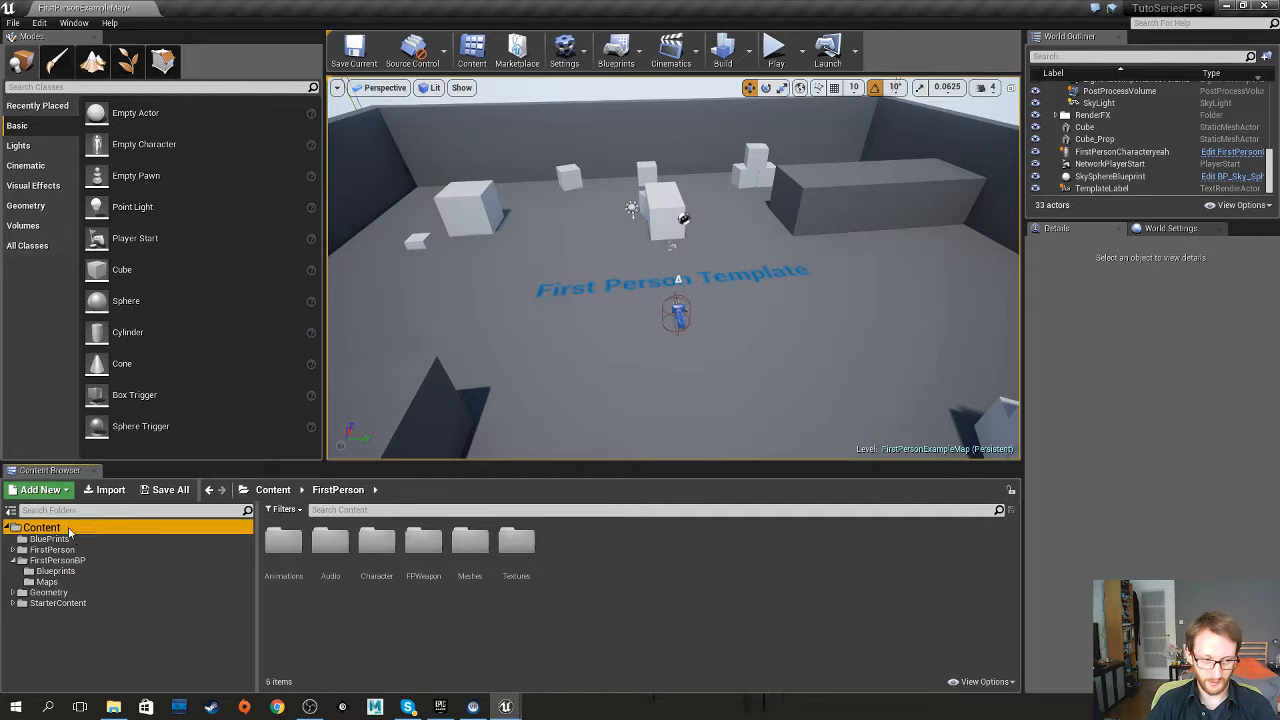
pyautogui.rightClick(76, 528)
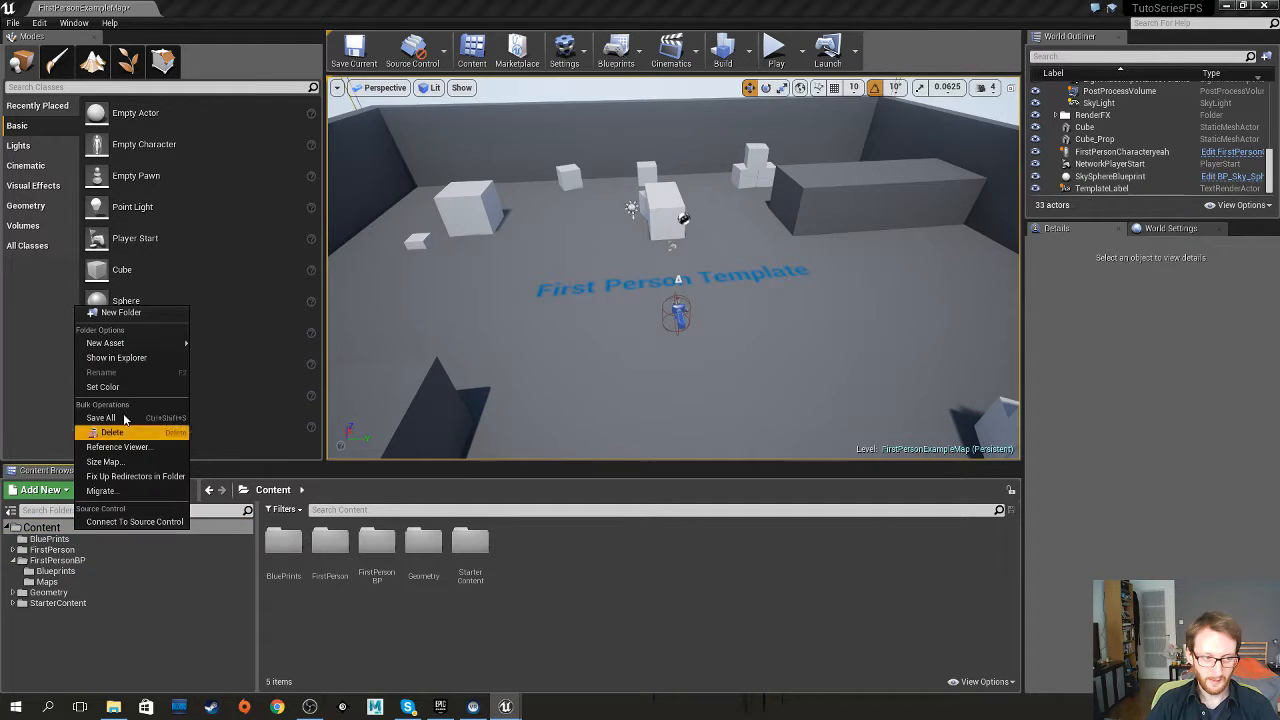
pyautogui.click(125, 312)
pyautogui.write('Blueprints')
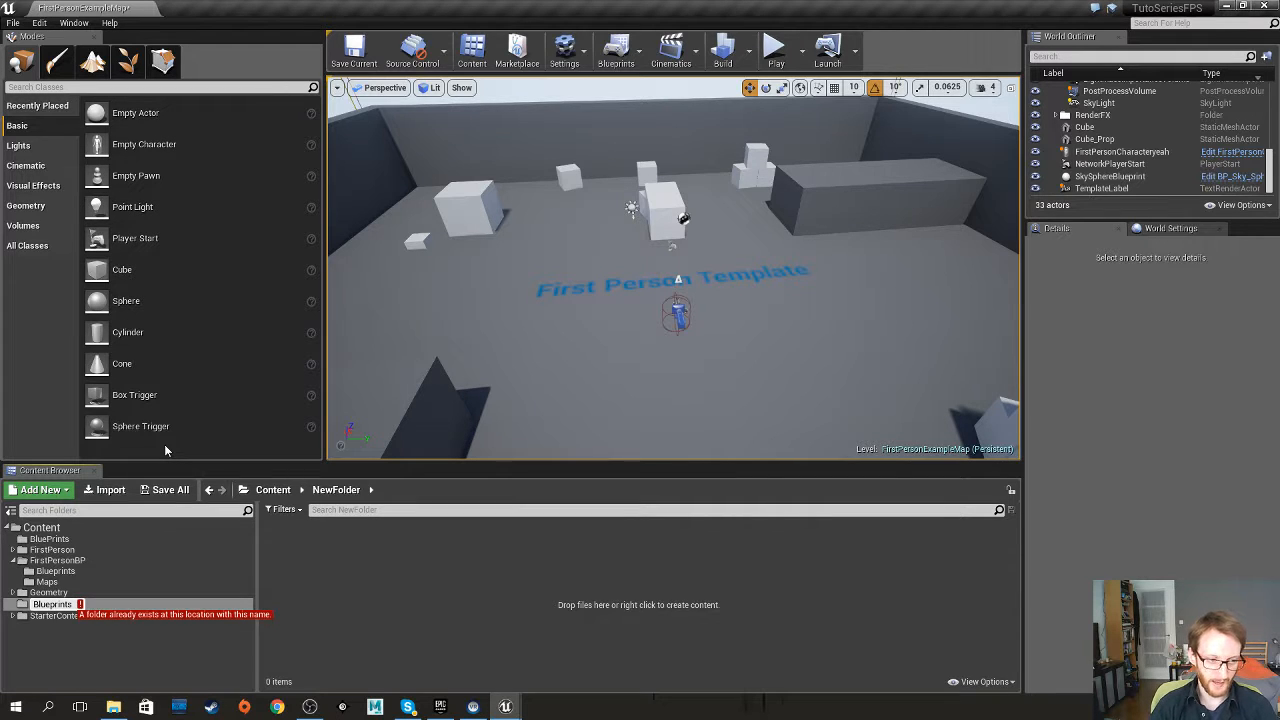
pyautogui.hotkey('ctrl', 'a')
pyautogui.write('A')
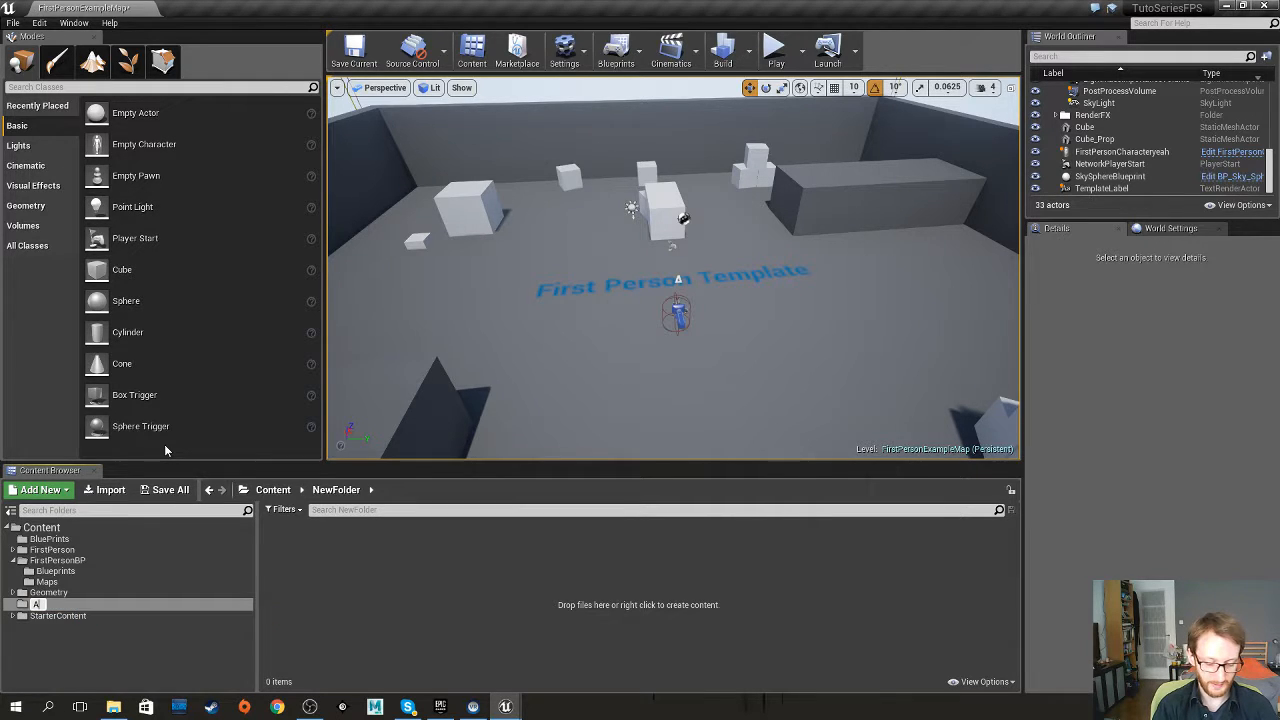
pyautogui.write('ssets')
pyautogui.press('Return')
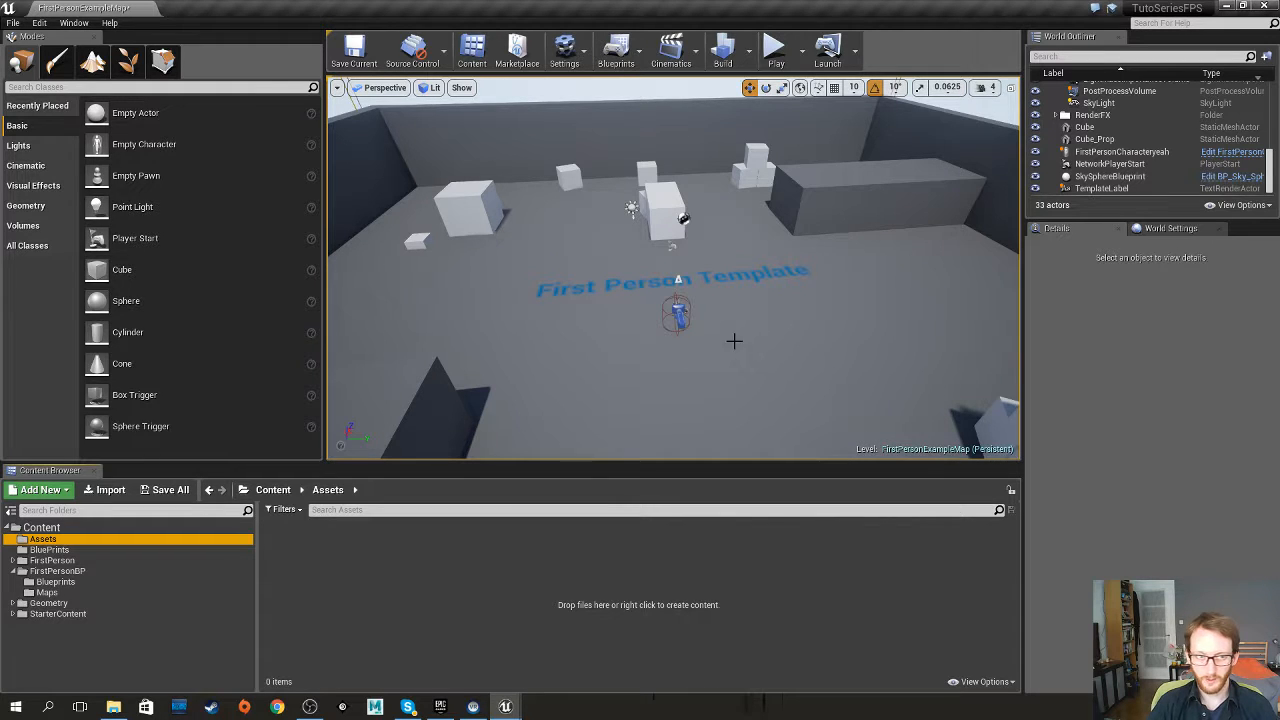
# Inspect individual level actors by selecting Cube_Prop, Floor and Wall2 and looking through the scene's actor list, ending on Cube_Prop
pyautogui.click(663, 217)
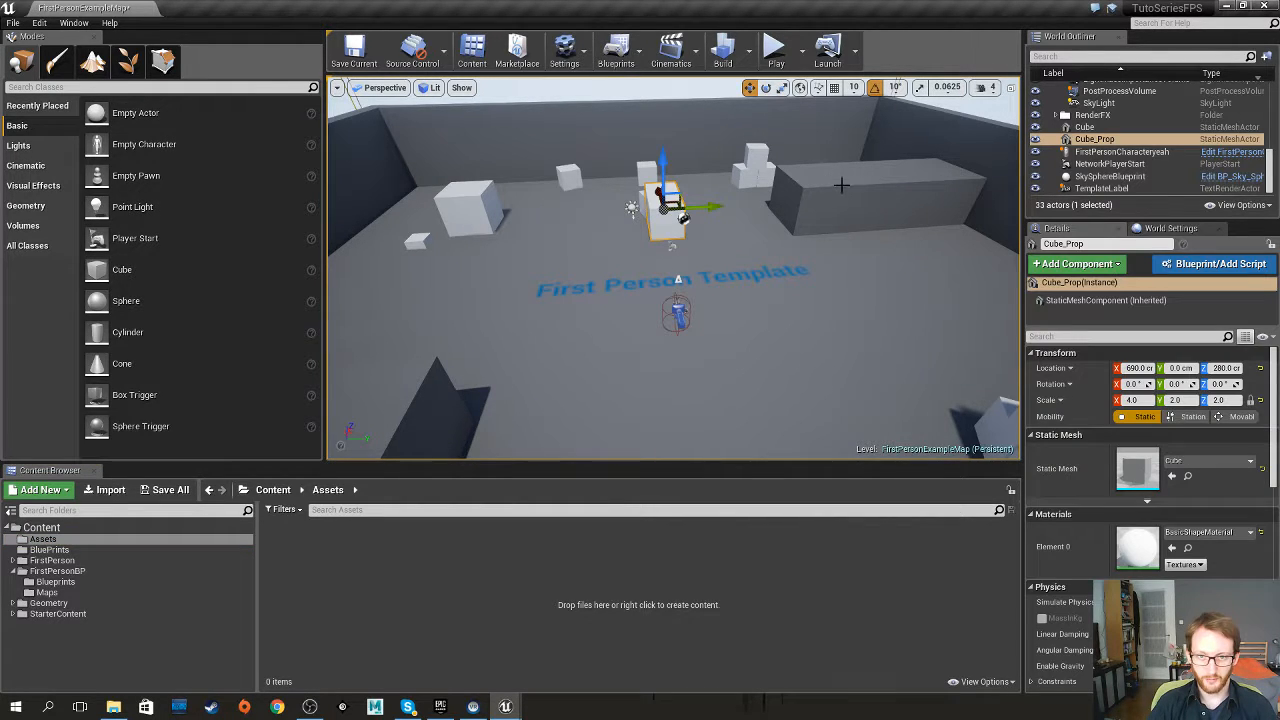
pyautogui.scroll(10, 1135, 122)
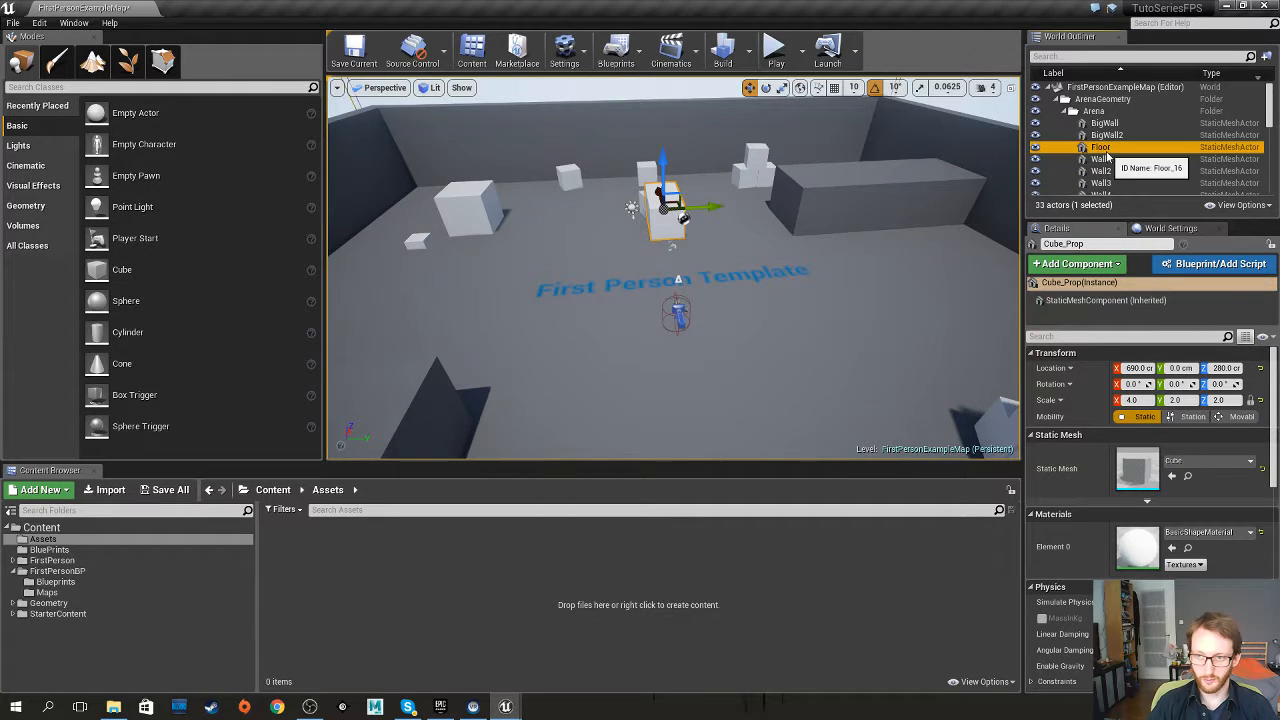
pyautogui.click(1105, 147)
pyautogui.click(1100, 171)
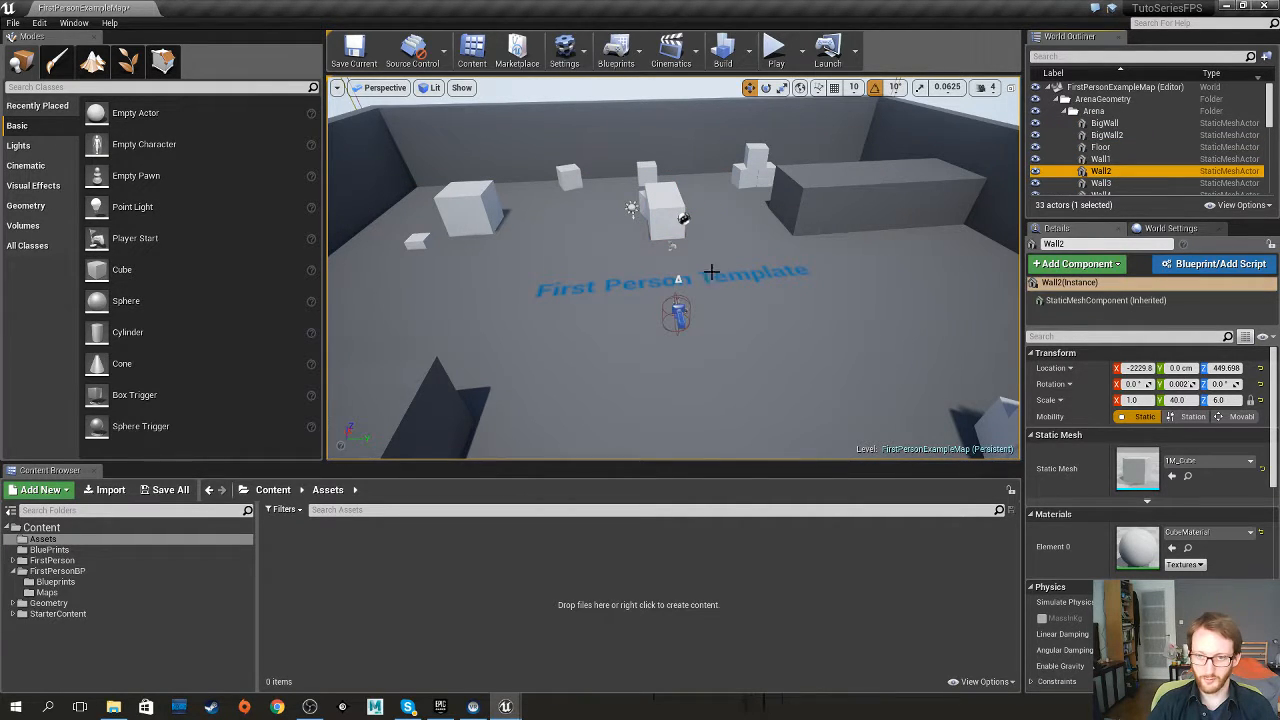
pyautogui.scroll(-10, 1119, 152)
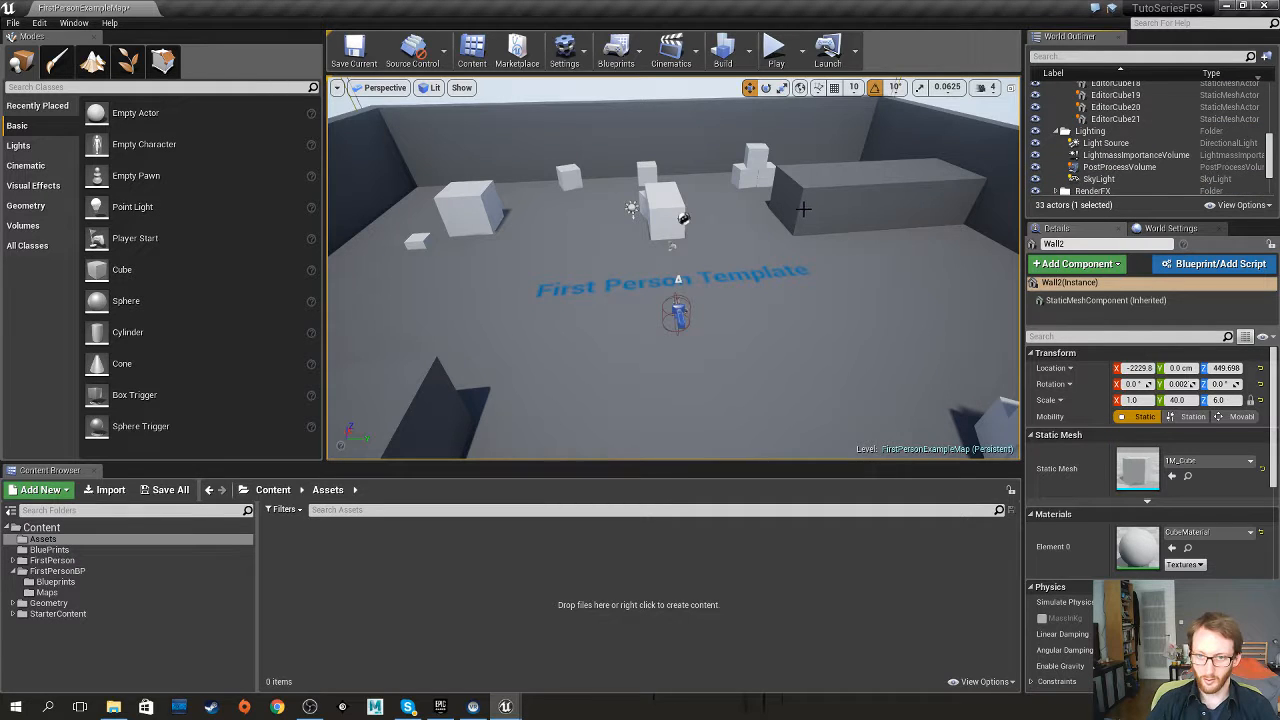
pyautogui.scroll(-2, 1120, 150)
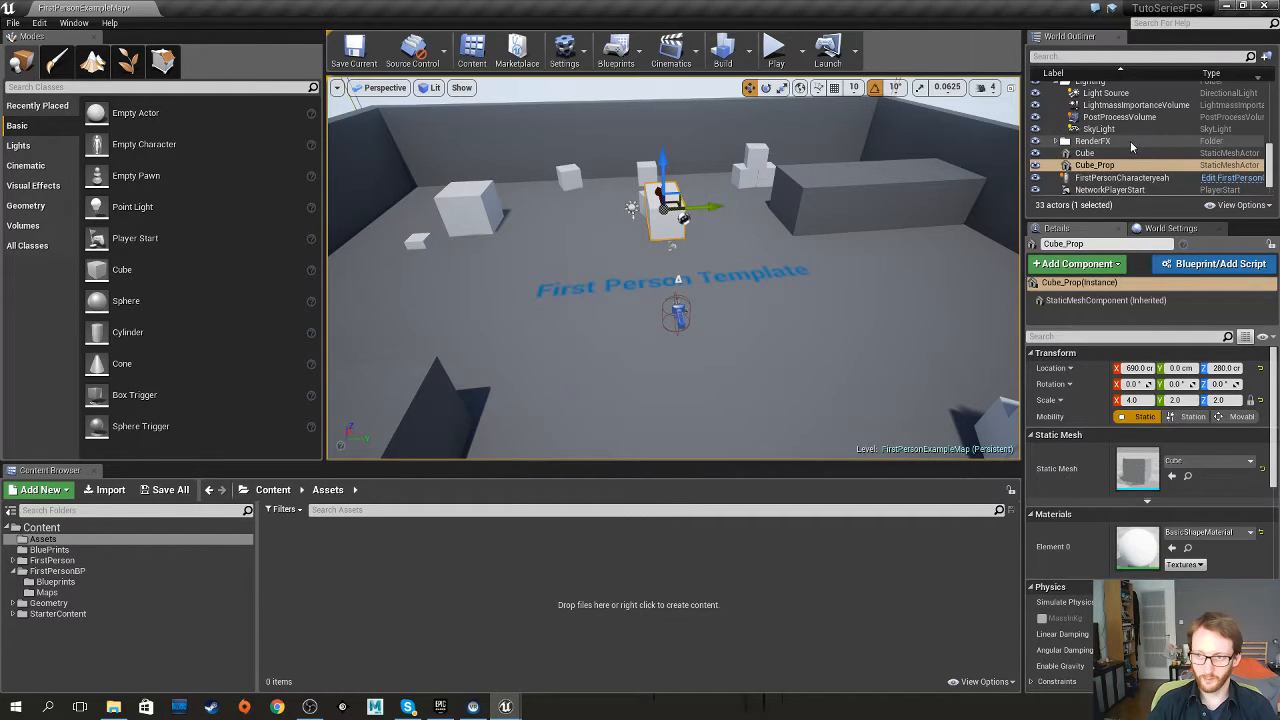
pyautogui.click(1095, 141)
pyautogui.click(1124, 165)
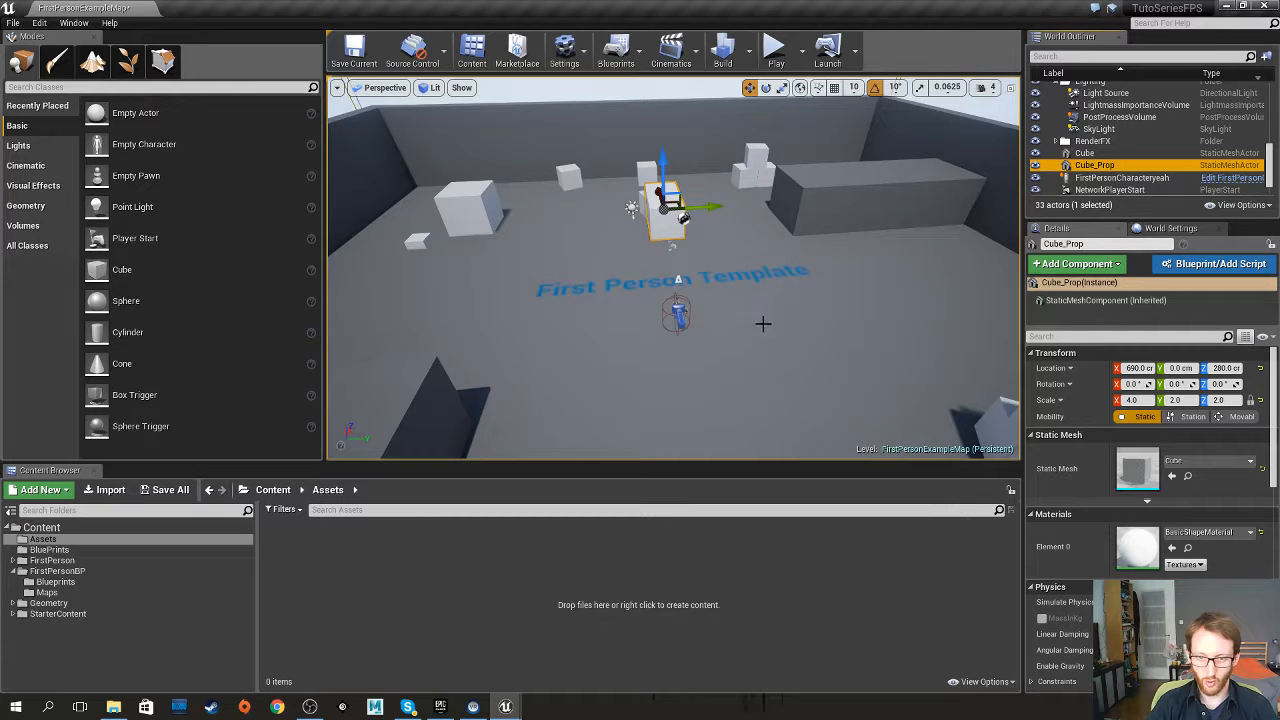
# Fly the viewport camera around the arena to examine the blocks near Cube_Prop
pyautogui.moveTo(763, 323); pyautogui.dragTo(648, 282, button='right')
pyautogui.press('d')
pyautogui.press('a')
pyautogui.press('w')
pyautogui.press('d')
pyautogui.press('w')
pyautogui.press('s')
pyautogui.press('s')
pyautogui.press('s')
pyautogui.press('w')
pyautogui.press('s')
pyautogui.press('w')
# Set the viewport camera speed to 8 and fly far away from the arena
pyautogui.click(981, 88)
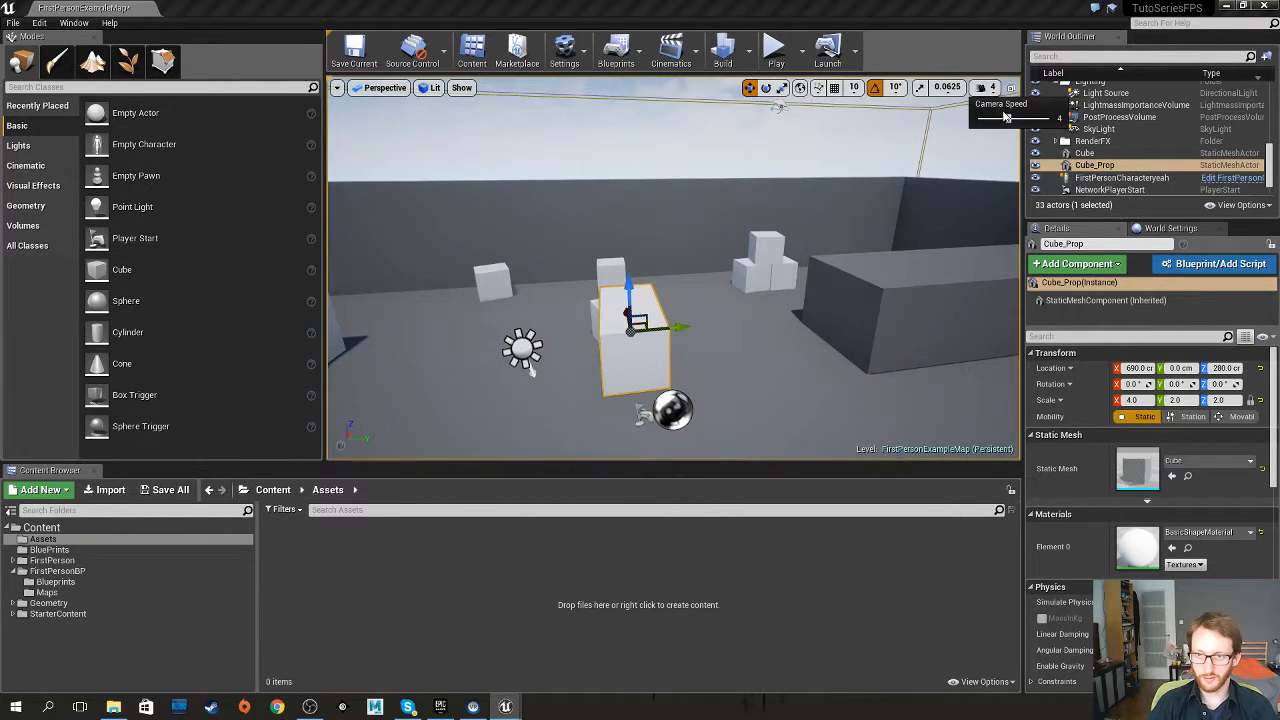
pyautogui.moveTo(919, 241); pyautogui.dragTo(919, 241, button='right')
pyautogui.press('s')
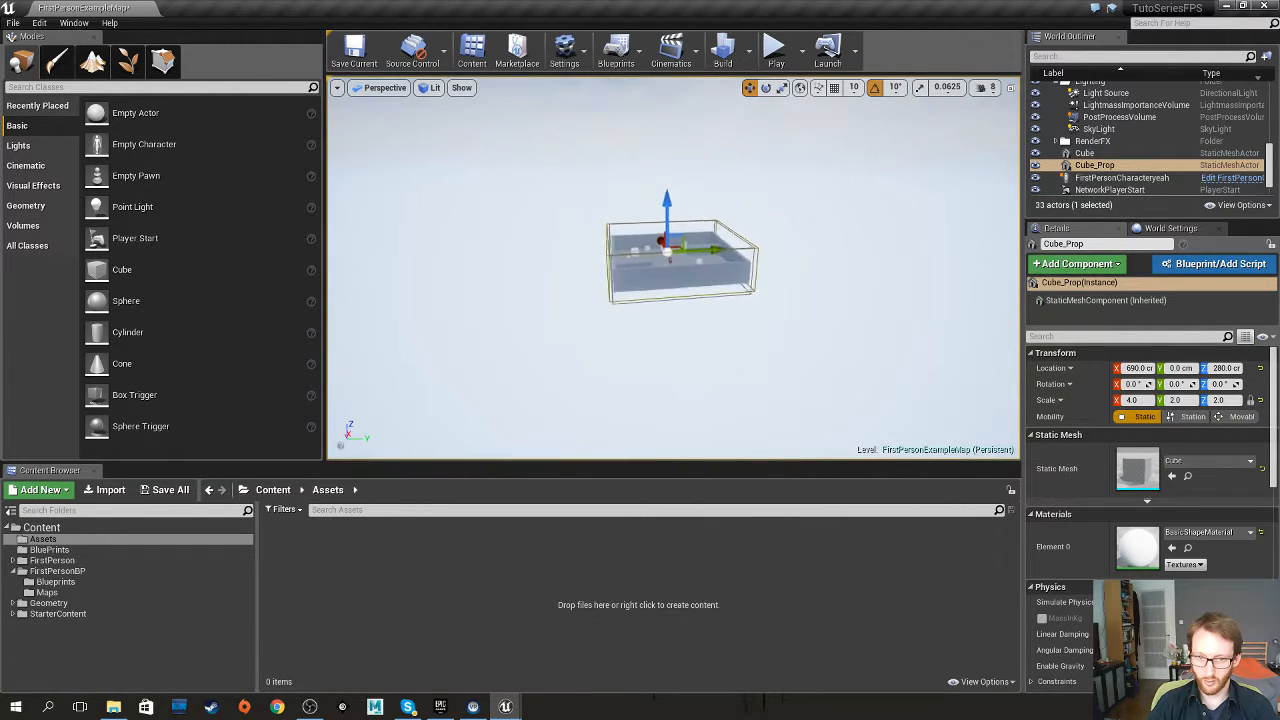
pyautogui.press('w')
pyautogui.moveTo(673, 268); pyautogui.dragTo(715, 205, button='right')
pyautogui.press('s')
pyautogui.press('s')
pyautogui.moveTo(754, 360)
pyautogui.mouseDown(button='right')
pyautogui.moveTo(740, 330)
pyautogui.moveTo(754, 360)
pyautogui.mouseUp(button='right')
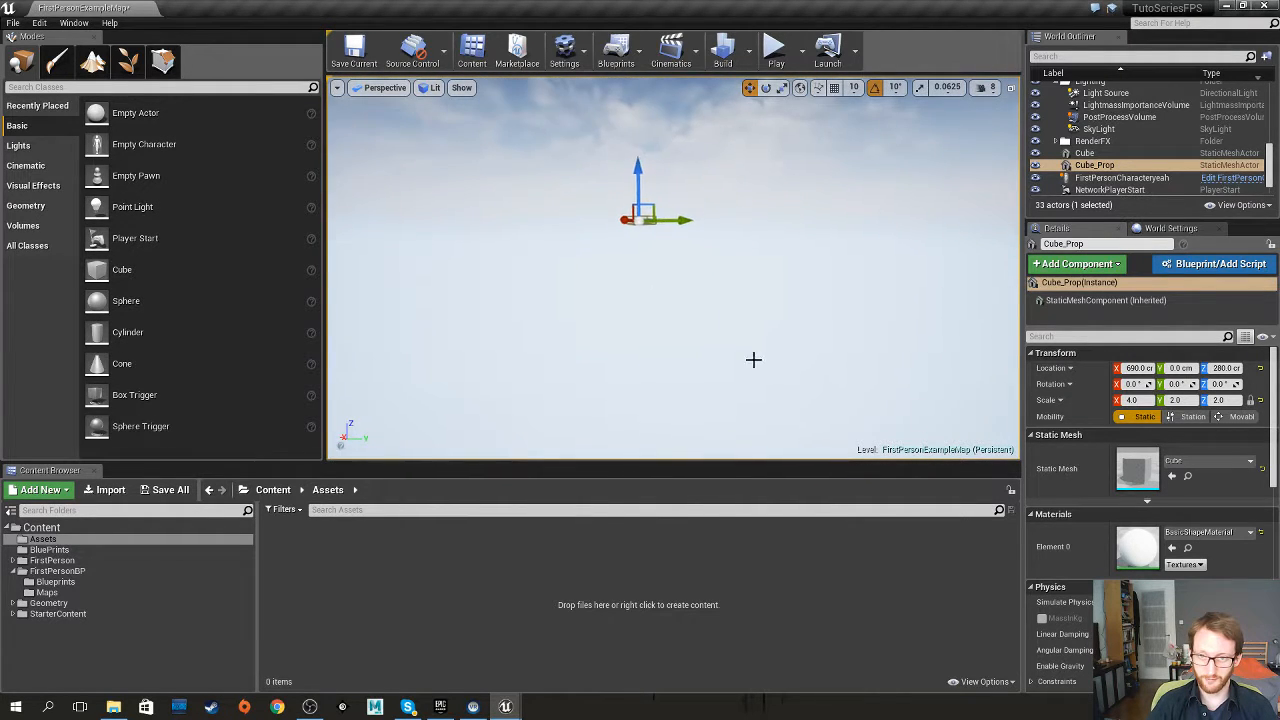
pyautogui.click(993, 88)
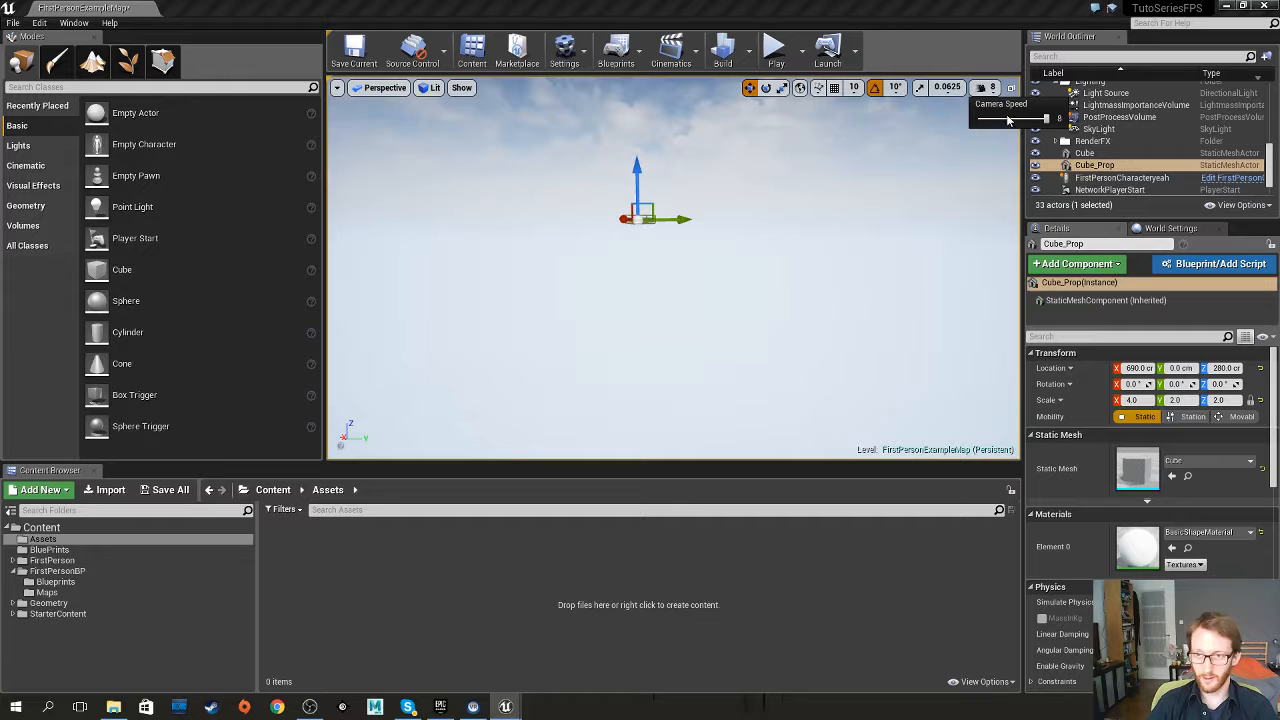
pyautogui.moveTo(1007, 120); pyautogui.dragTo(999, 118)
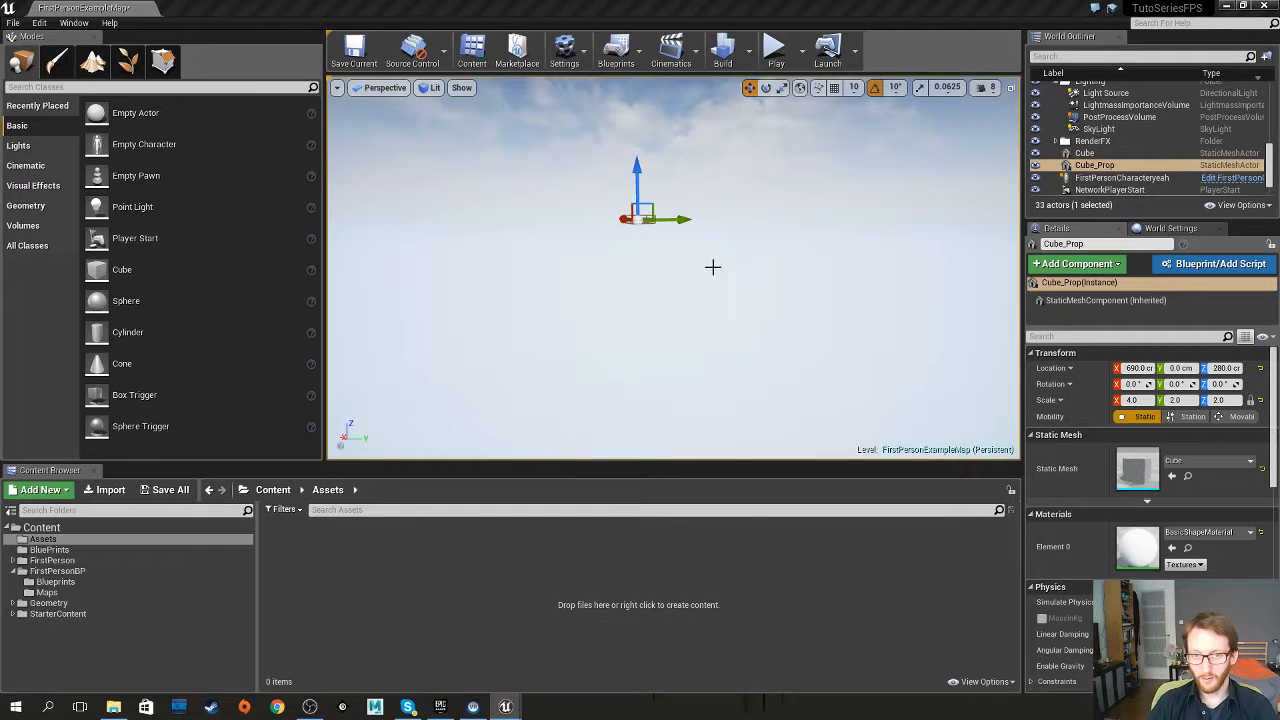
# Place a basic Sphere beside the distant arena, scale it to 1000 on all axes and frame it in the view
pyautogui.moveTo(711, 266); pyautogui.dragTo(748, 372, button='right')
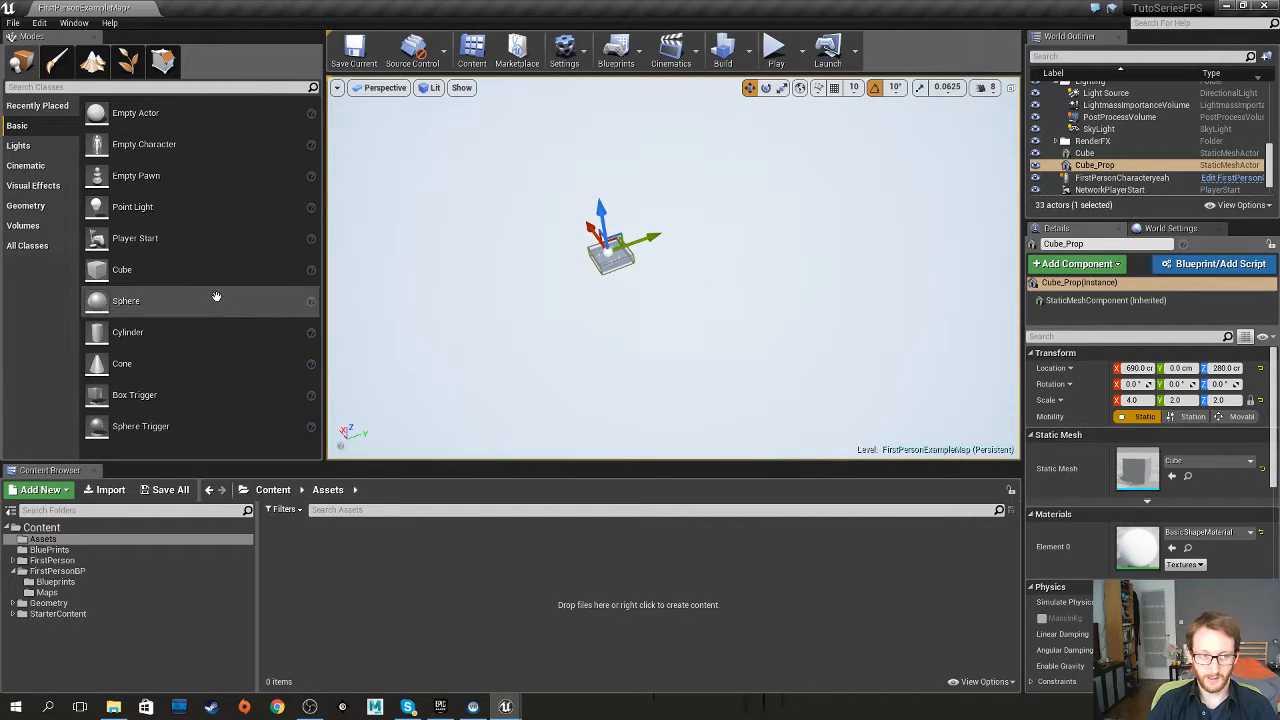
pyautogui.moveTo(214, 294); pyautogui.dragTo(682, 265)
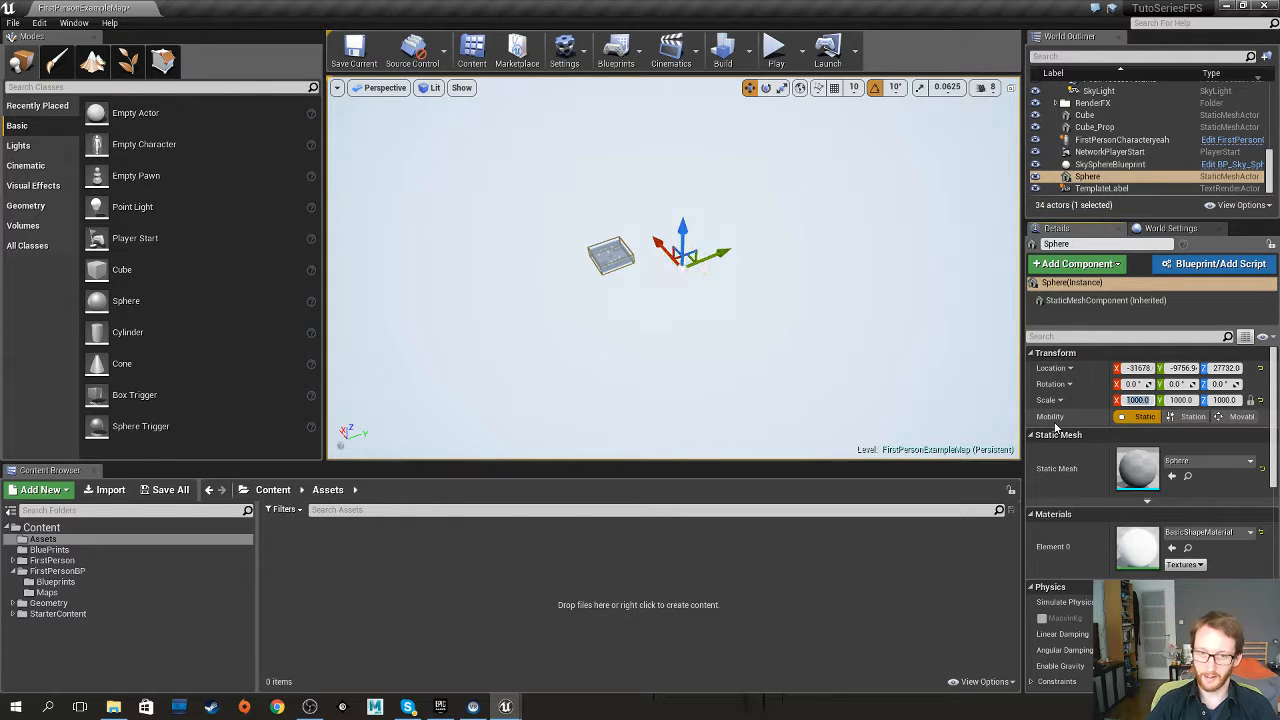
pyautogui.press('f')
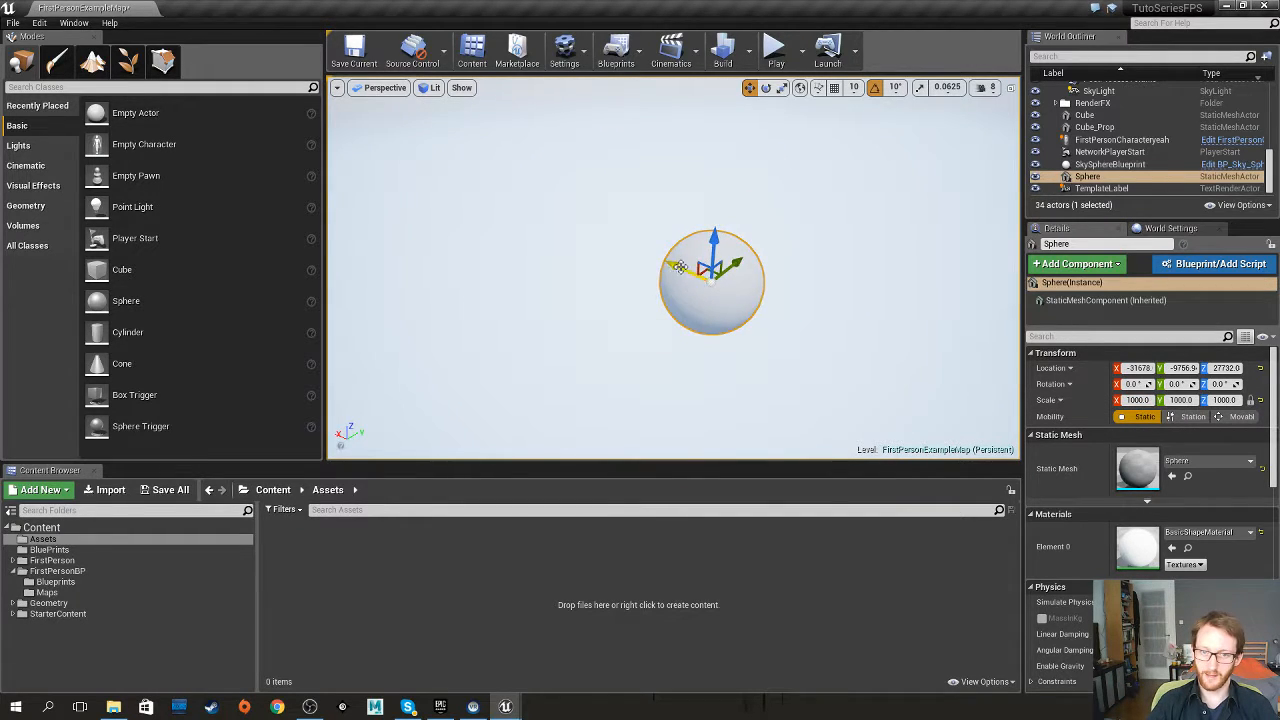
# Move the giant sphere far away from the arena along its X axis
pyautogui.moveTo(679, 266); pyautogui.dragTo(819, 303)
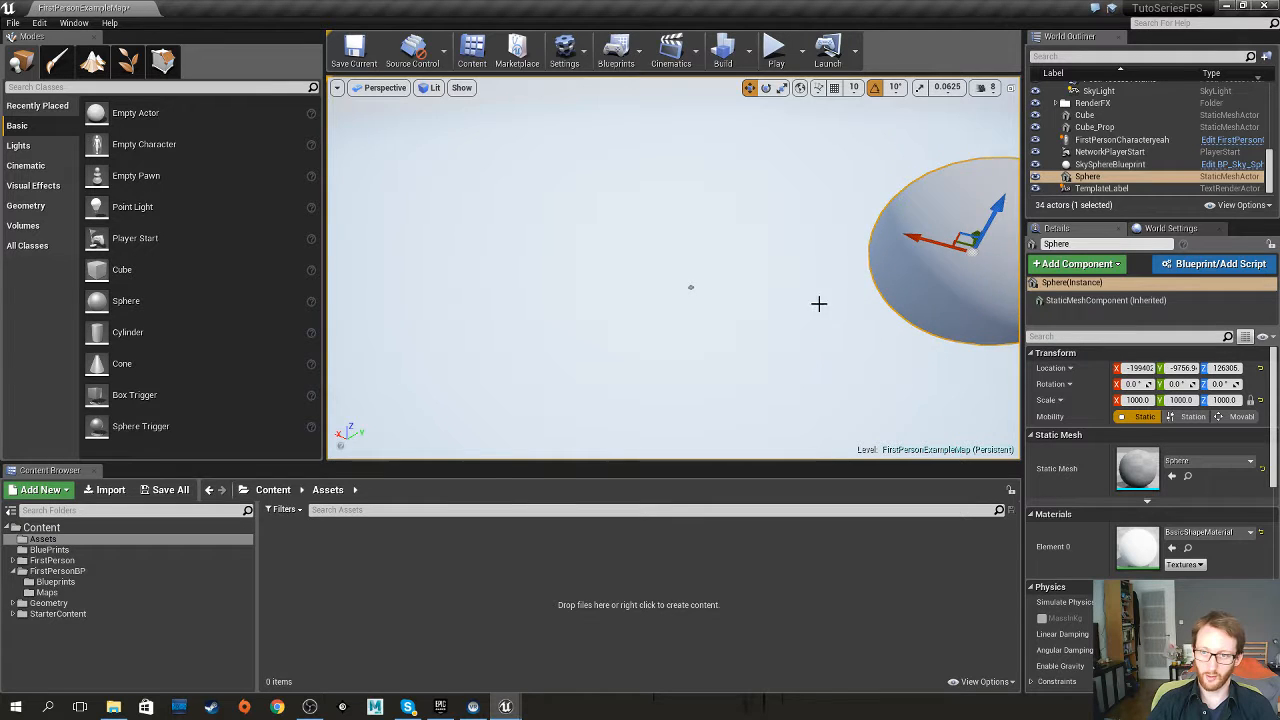
pyautogui.moveTo(819, 303); pyautogui.dragTo(900, 270, button='right')
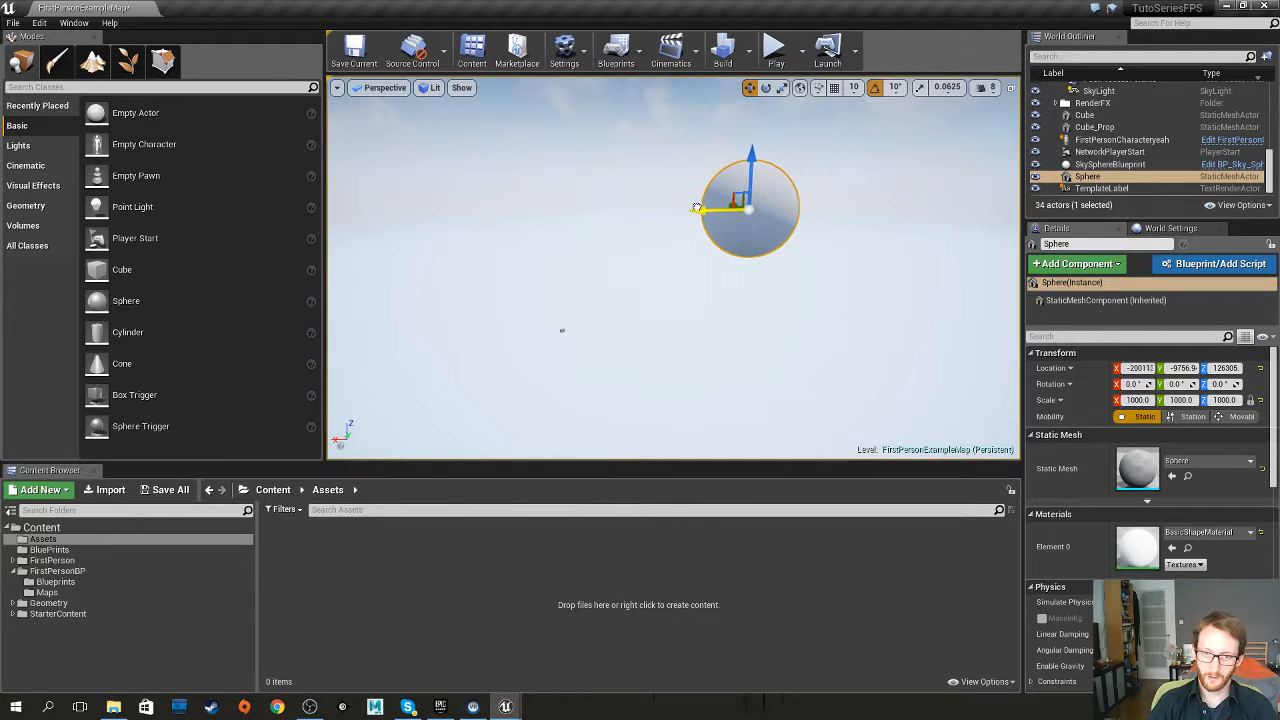
pyautogui.moveTo(697, 208); pyautogui.dragTo(759, 226)
# Select the Cube_Prop actor in the scene's actor list and focus the view on it
pyautogui.click(561, 329)
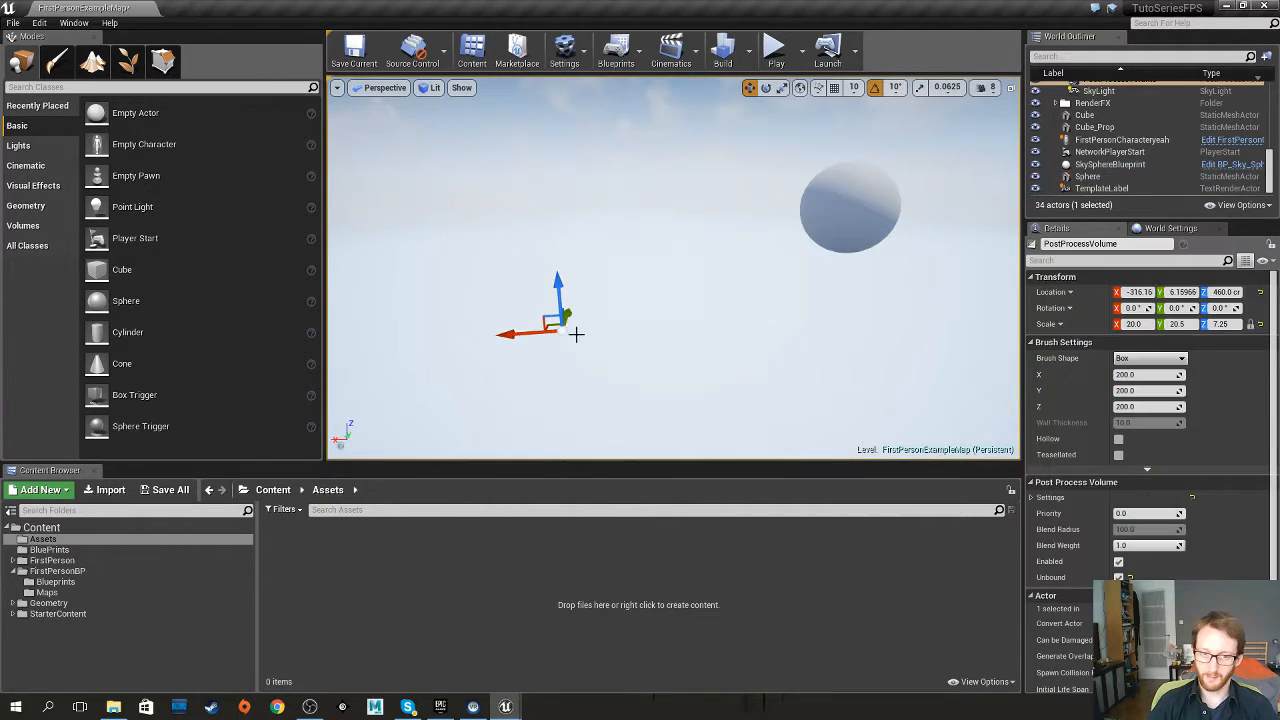
pyautogui.click(1094, 127)
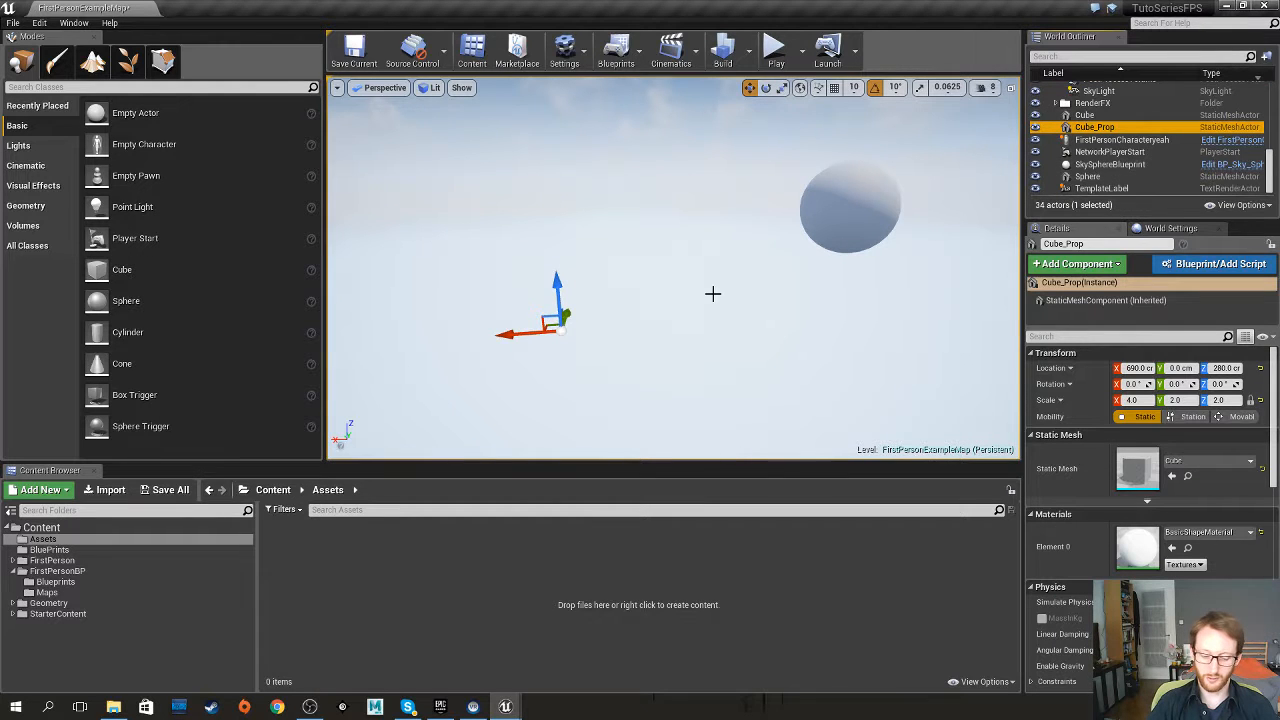
pyautogui.press('f')
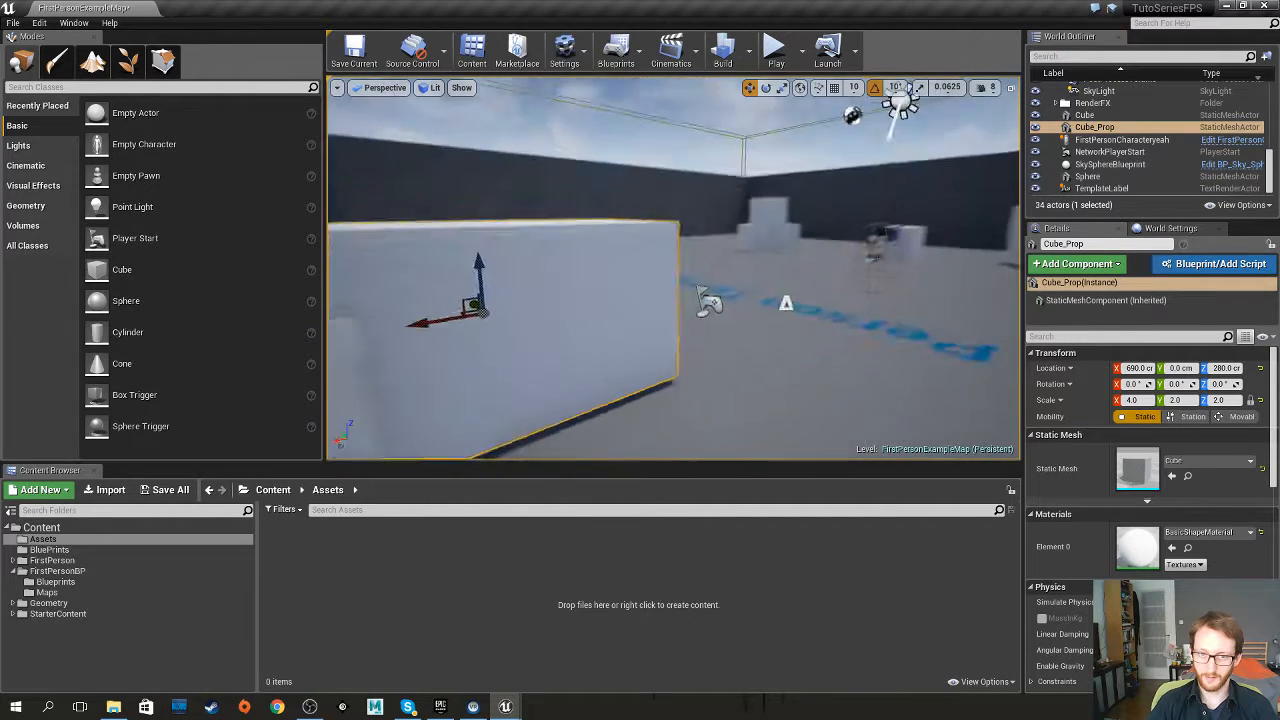
pyautogui.press('w')
pyautogui.moveTo(666, 314); pyautogui.dragTo(708, 314, button='right')
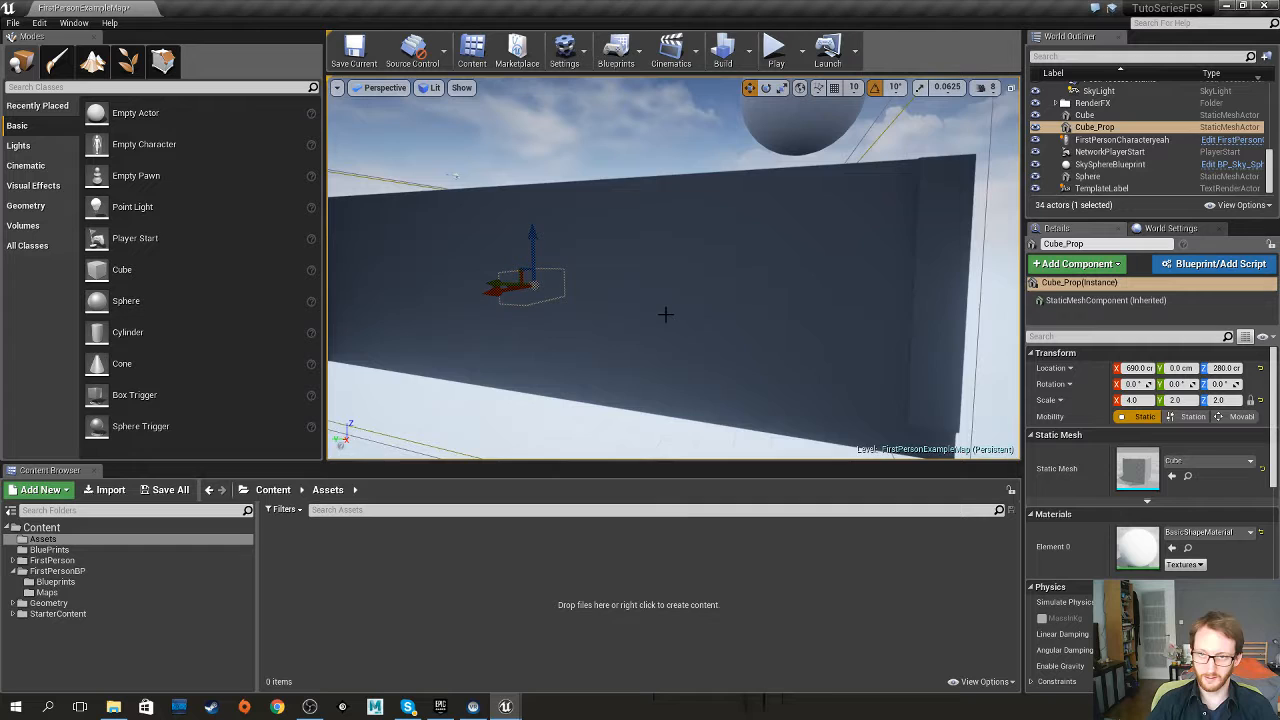
# Set the viewport camera speed to 4 and fly back to the player character beside the First Person Template text
pyautogui.click(989, 89)
pyautogui.press('w')
pyautogui.moveTo(772, 252); pyautogui.dragTo(839, 208, button='right')
pyautogui.press('d')
pyautogui.press('a')
pyautogui.press('d')
pyautogui.press('a')
pyautogui.press('d')
pyautogui.moveTo(650, 212); pyautogui.dragTo(650, 235, button='right')
pyautogui.press('a')
pyautogui.moveTo(713, 297); pyautogui.dragTo(350, 355, button='right')
pyautogui.press('d')
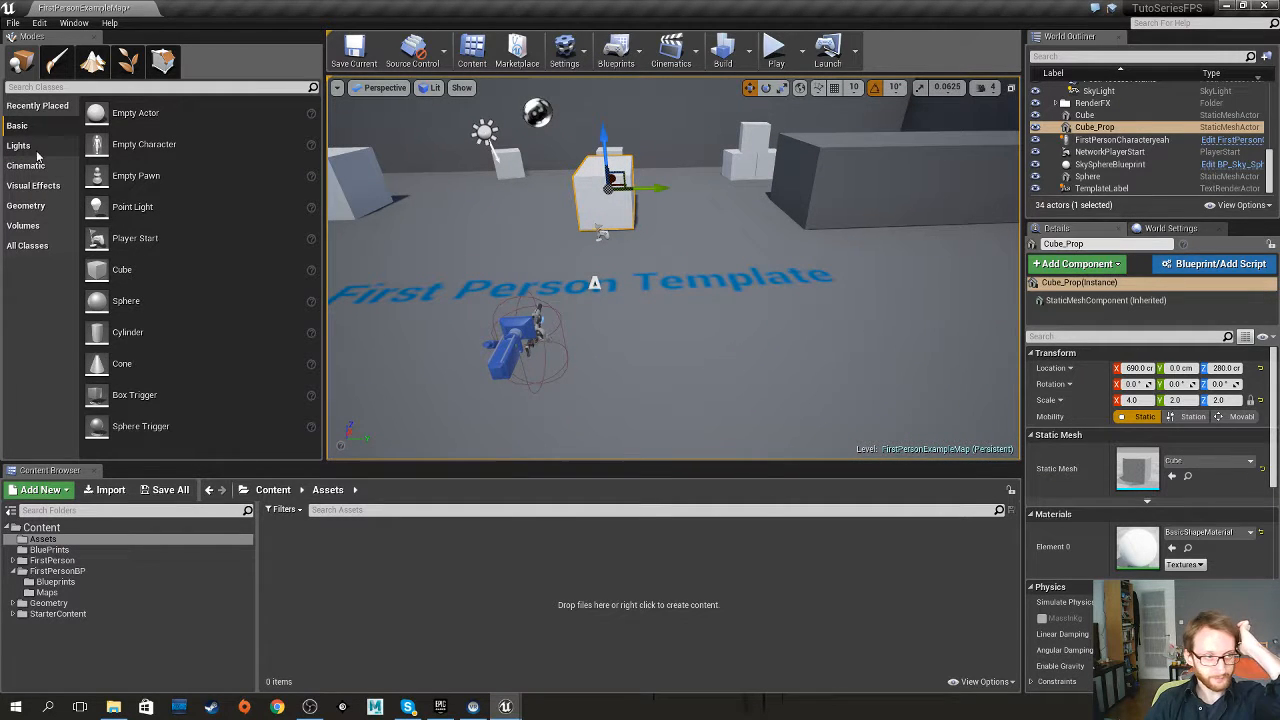
# Look through the Visual Effects, Geometry and Volumes categories of placeable actors, ending on the Basic category
pyautogui.click(50, 185)
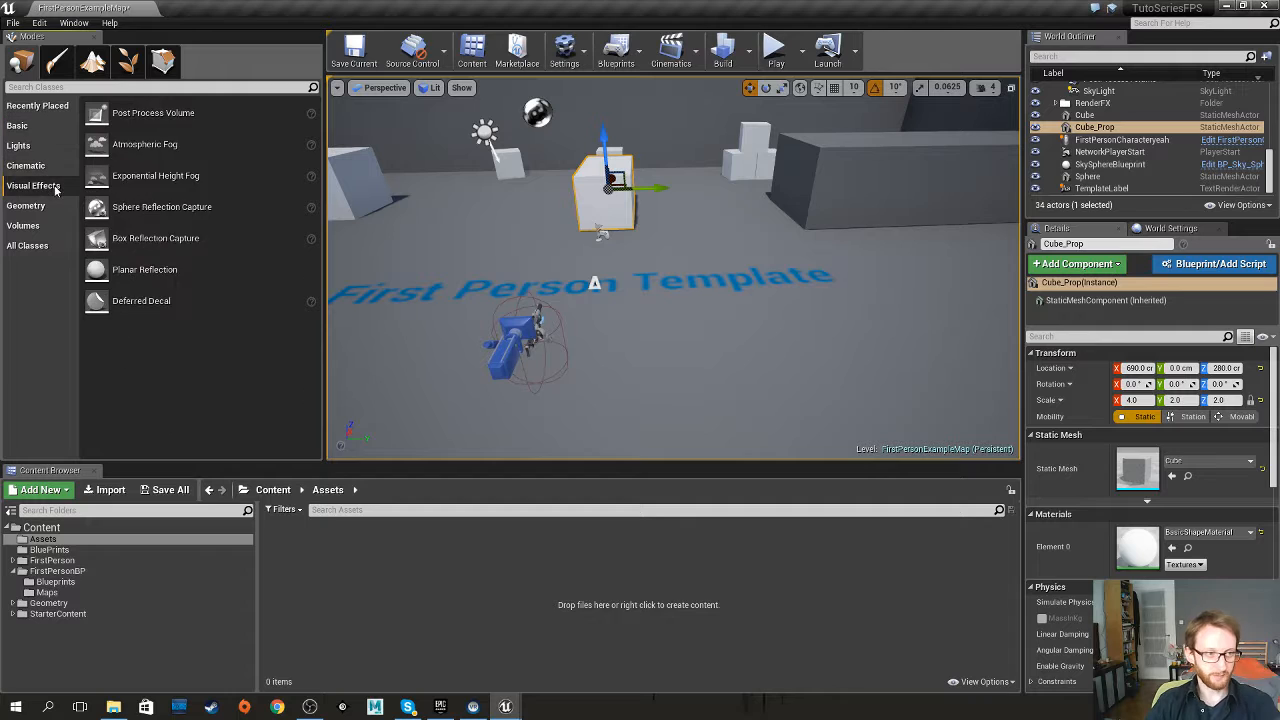
pyautogui.click(48, 207)
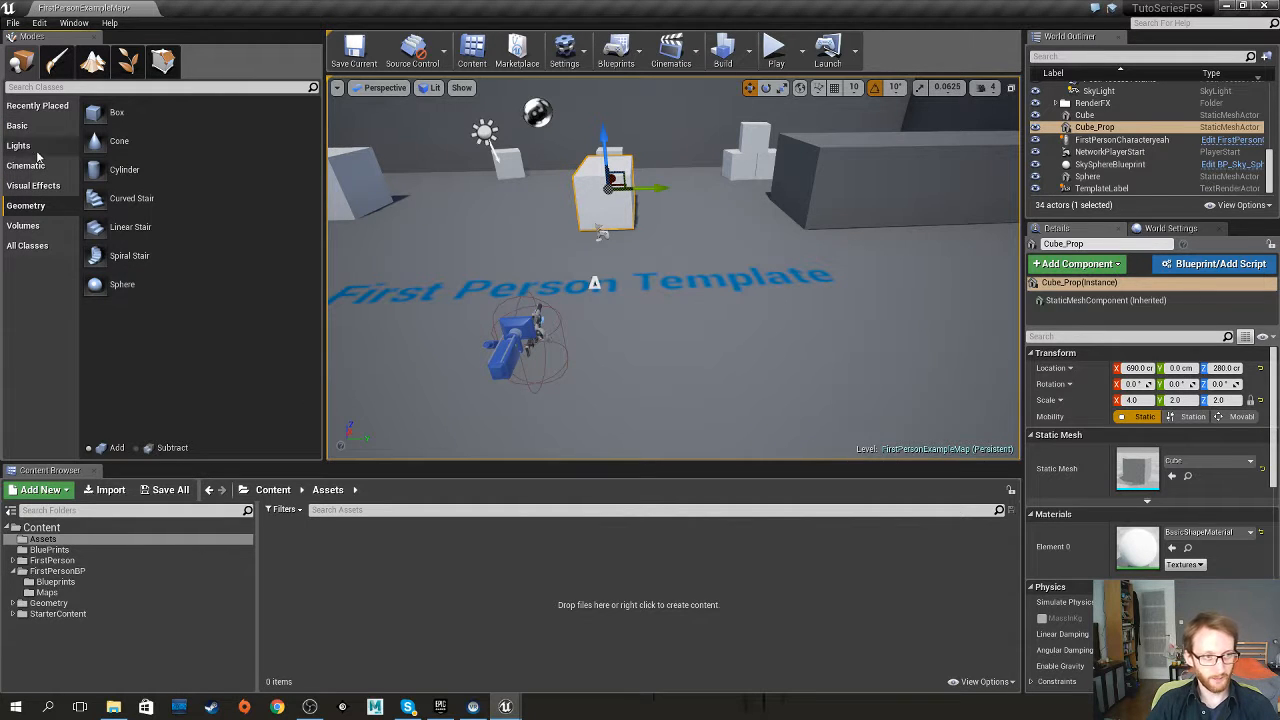
pyautogui.click(26, 226)
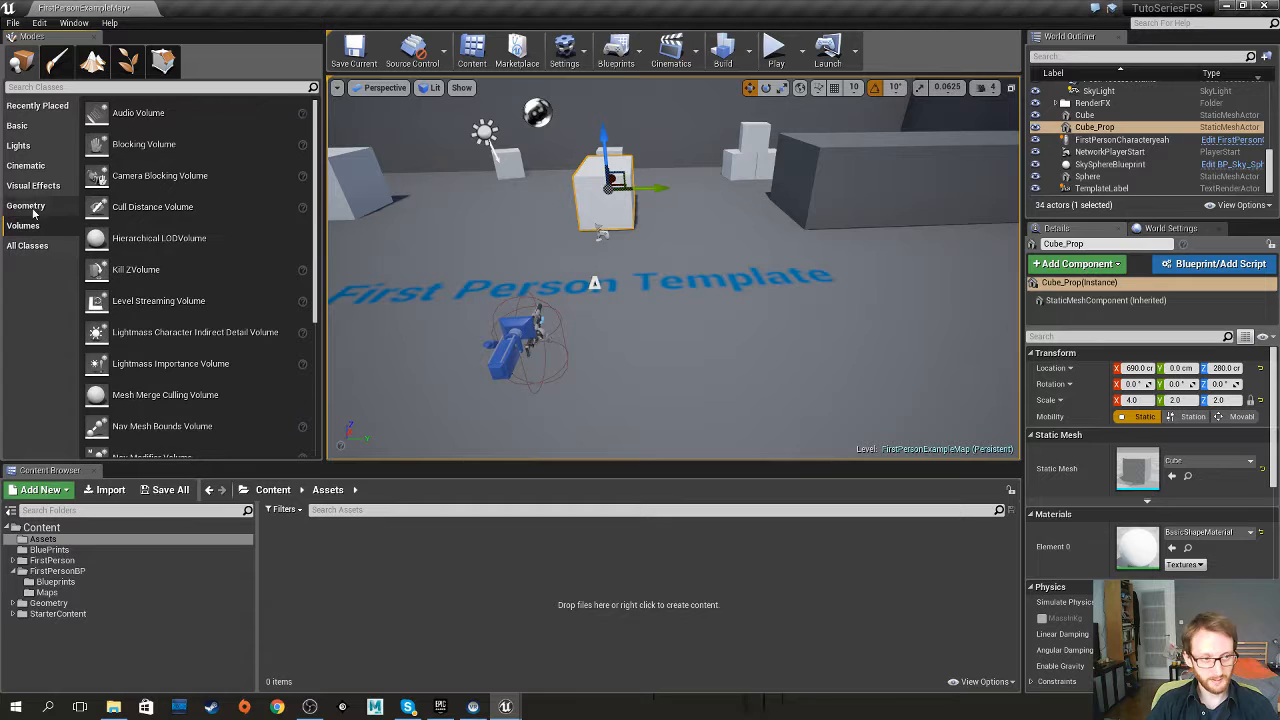
pyautogui.click(38, 127)
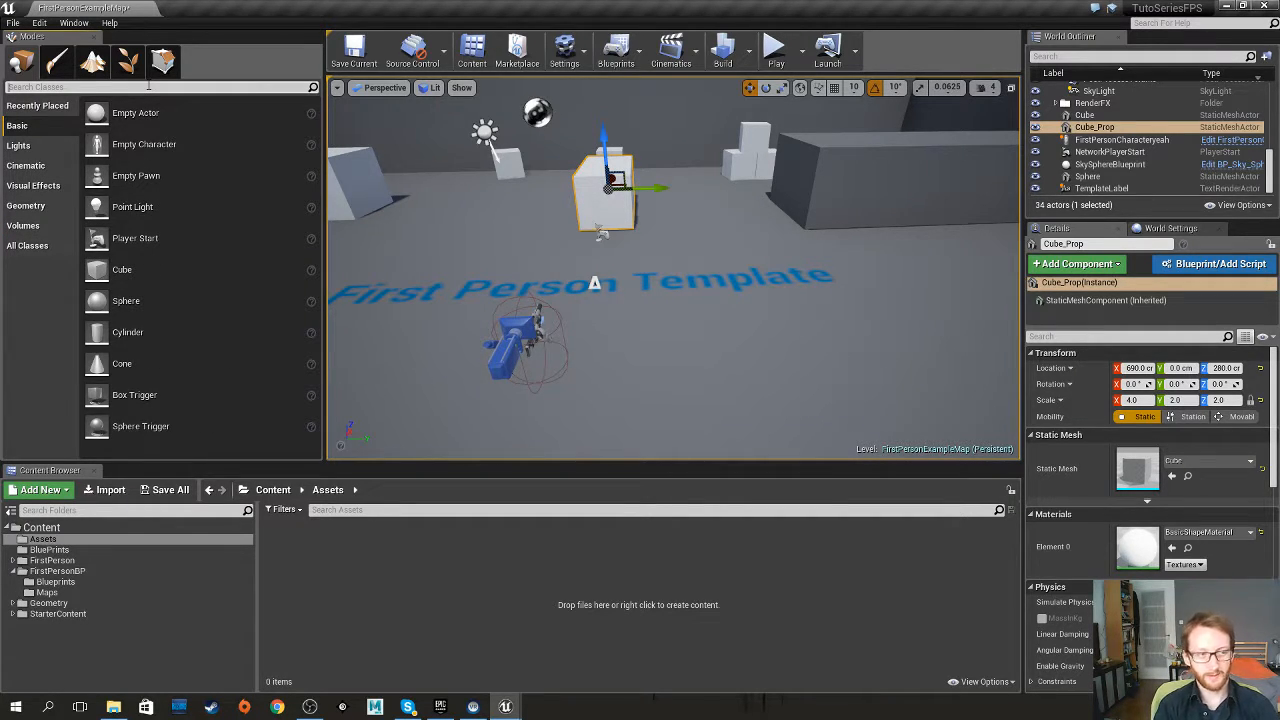
# Search the placeable actor classes for "dire" and clear the search
pyautogui.click(148, 86)
pyautogui.write('d')
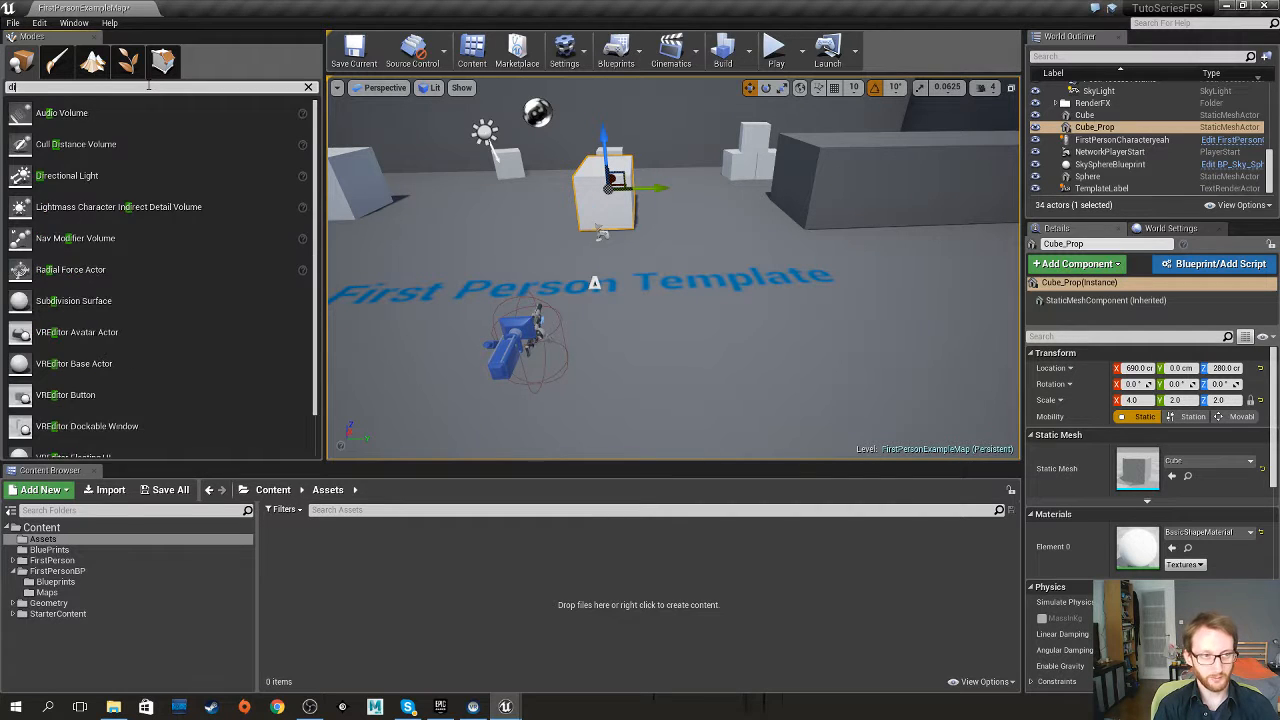
pyautogui.write('ire')
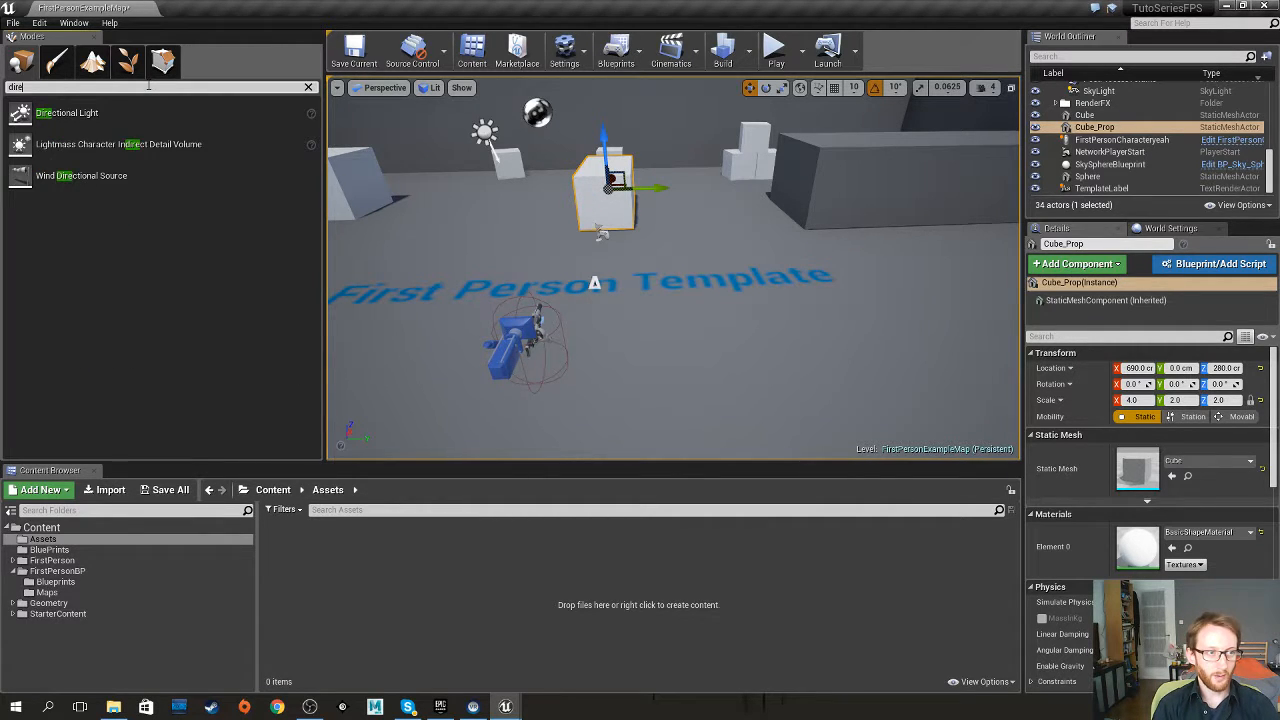
pyautogui.press('BackSpace')
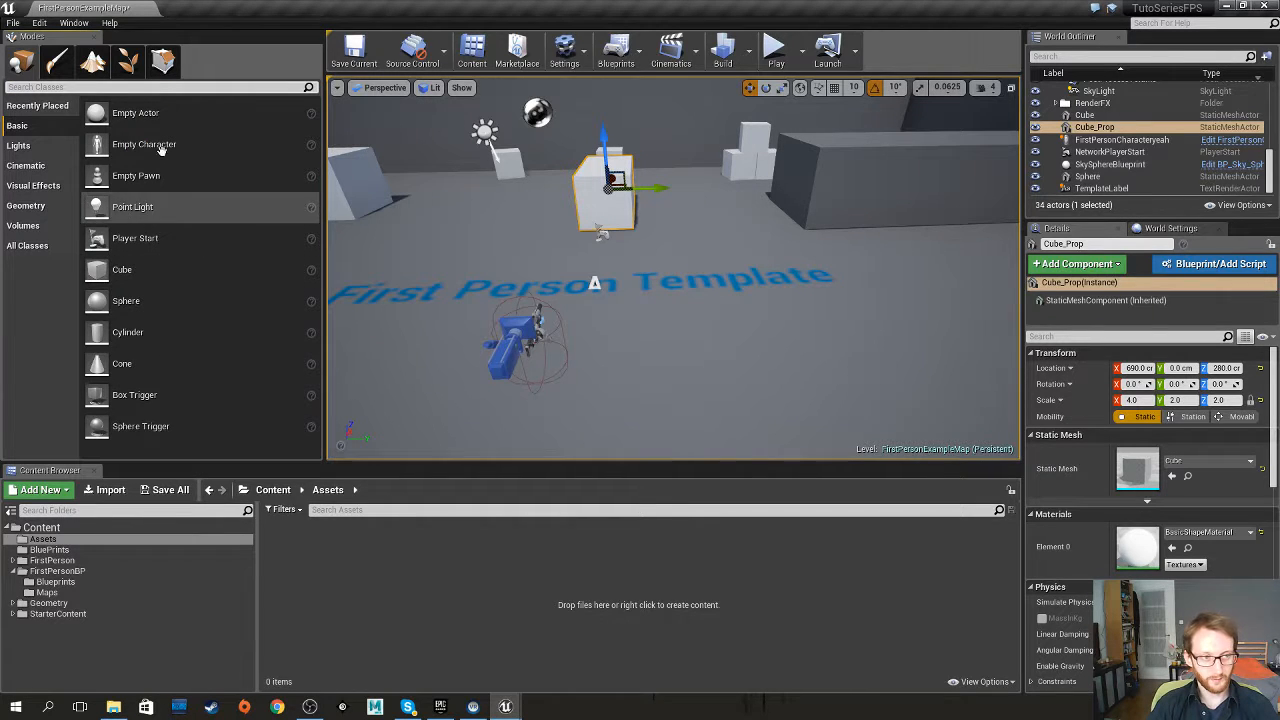
# Place a basic Cube on the arena floor beside Cube_Prop and fly the camera up to it
pyautogui.moveTo(122, 268); pyautogui.dragTo(490, 232)
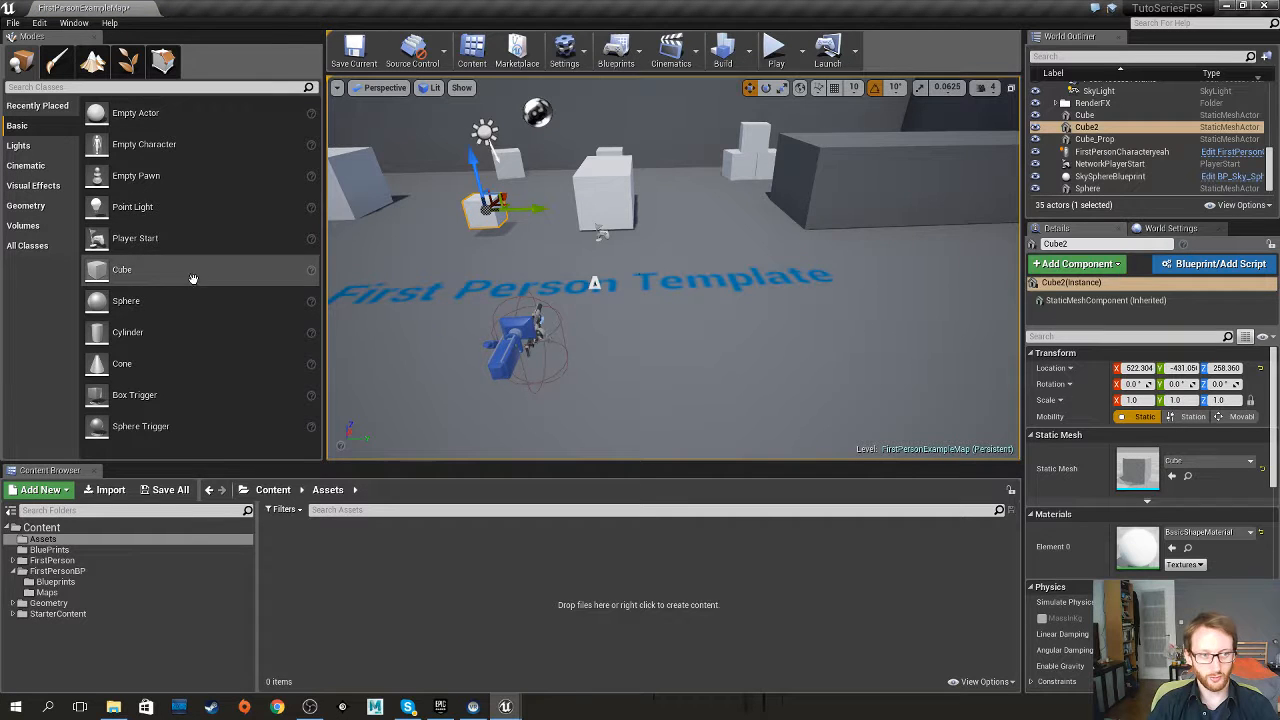
pyautogui.moveTo(631, 279); pyautogui.dragTo(830, 235, button='right')
pyautogui.press('a')
pyautogui.press('w')
pyautogui.press('s')
pyautogui.moveTo(694, 283); pyautogui.dragTo(570, 306, button='right')
pyautogui.press('d')
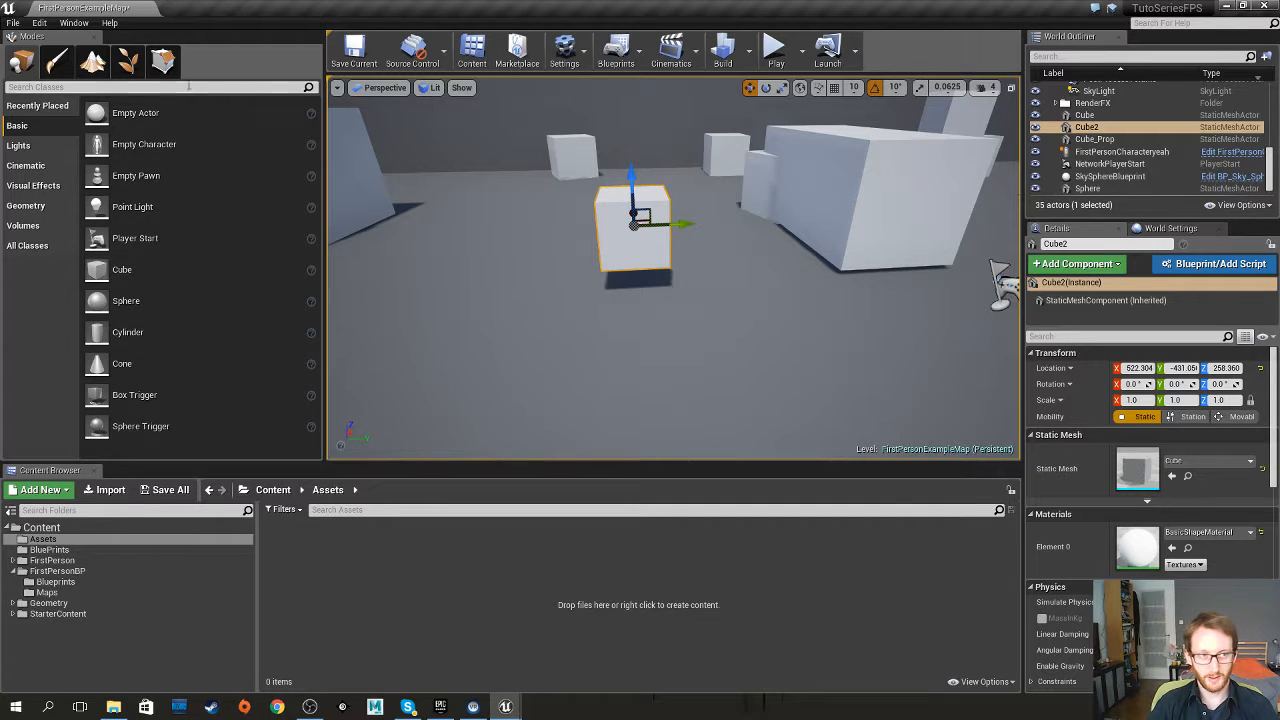
# Look at the geometry editing mode and return to the Place mode
pyautogui.click(163, 61)
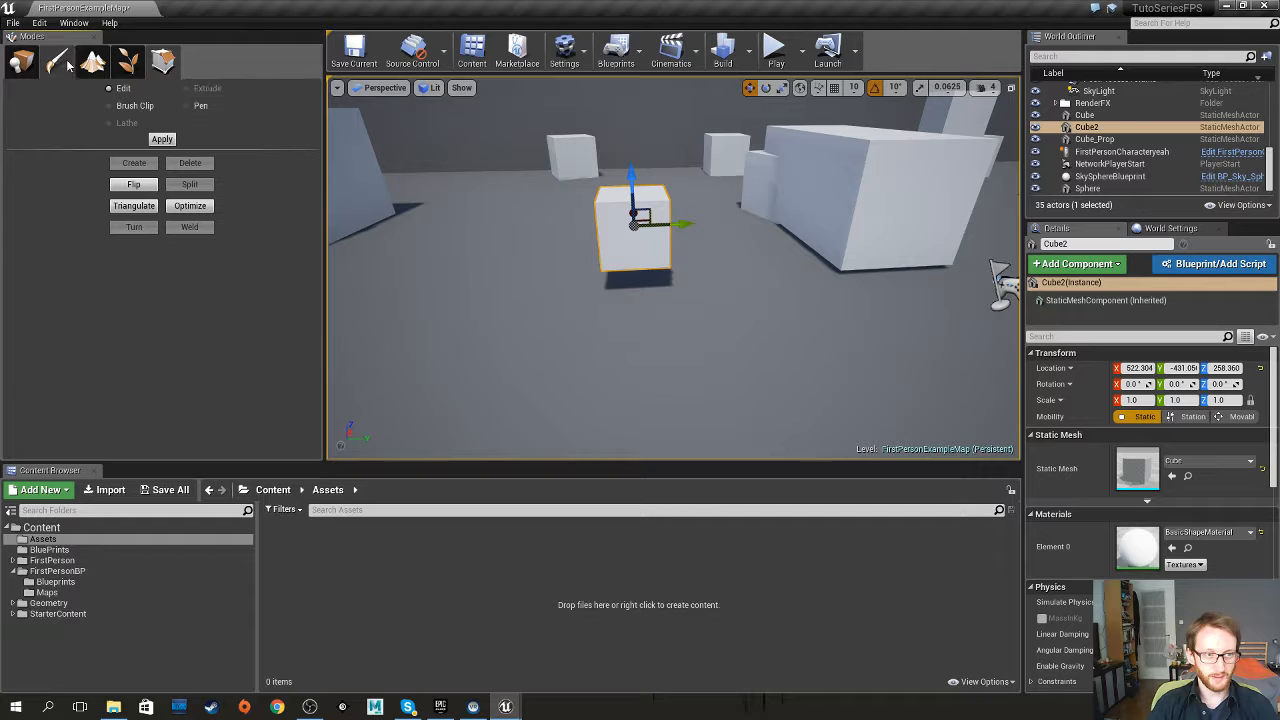
pyautogui.click(22, 61)
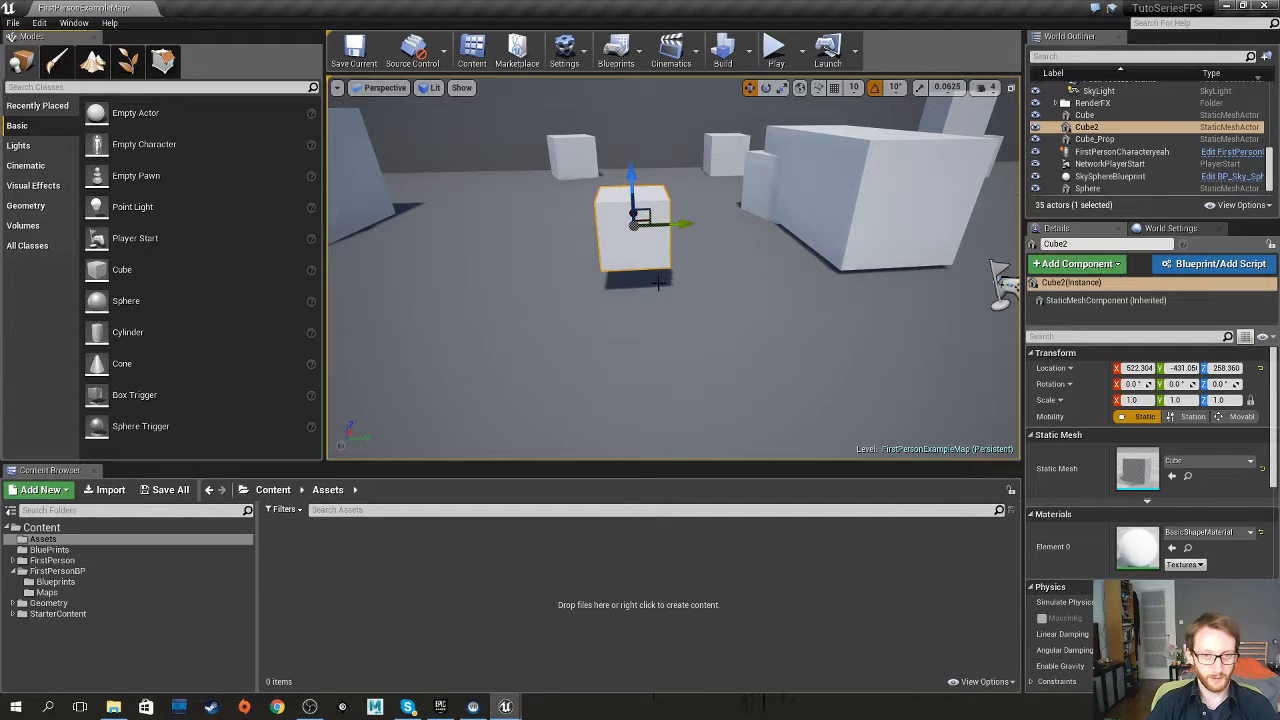
# Rename the newly placed Cube2 actor as Floor_Prop
pyautogui.press('a')
pyautogui.moveTo(551, 347)
pyautogui.mouseDown(button='right')
pyautogui.moveTo(640, 355)
pyautogui.moveTo(551, 347)
pyautogui.mouseUp(button='right')
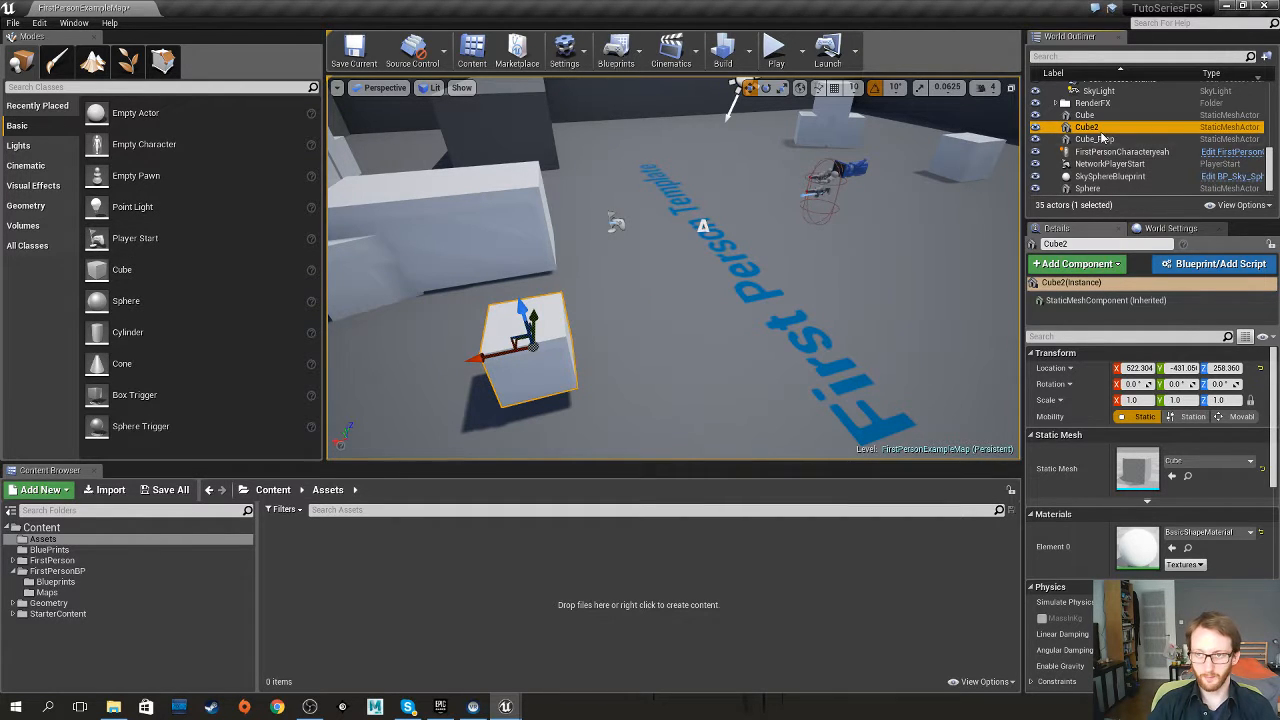
pyautogui.press('F2')
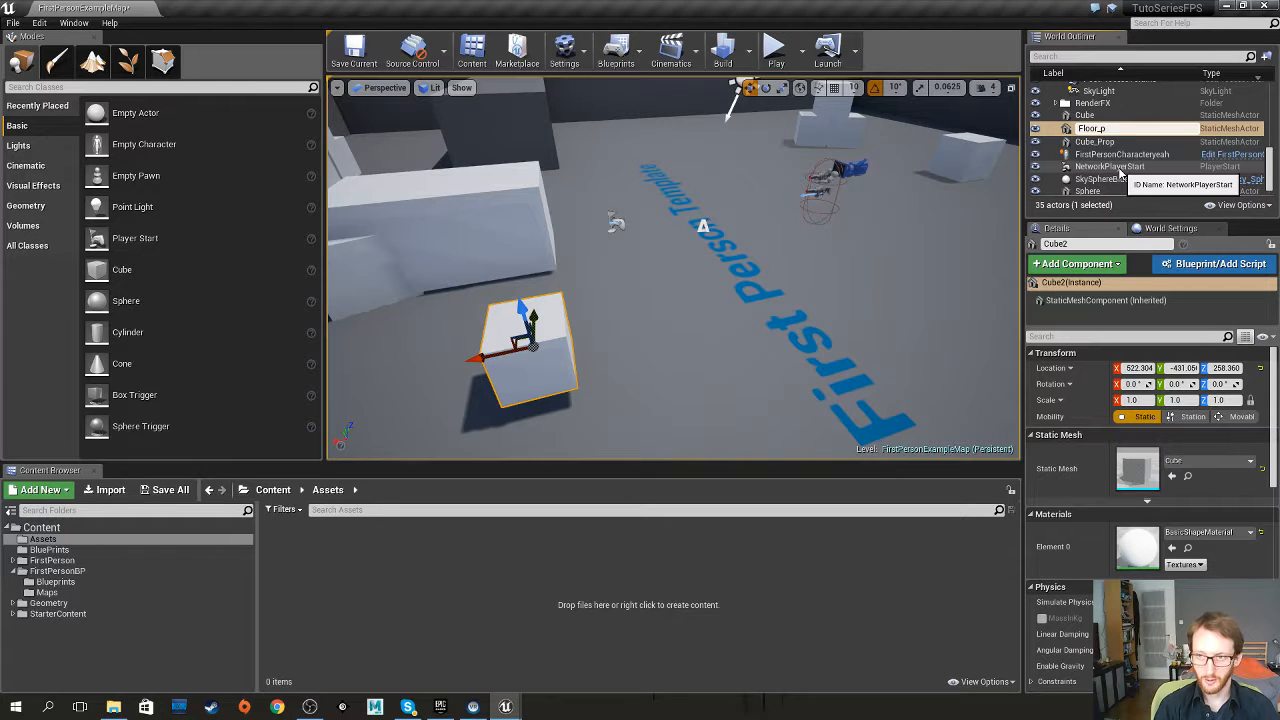
pyautogui.press('Return')
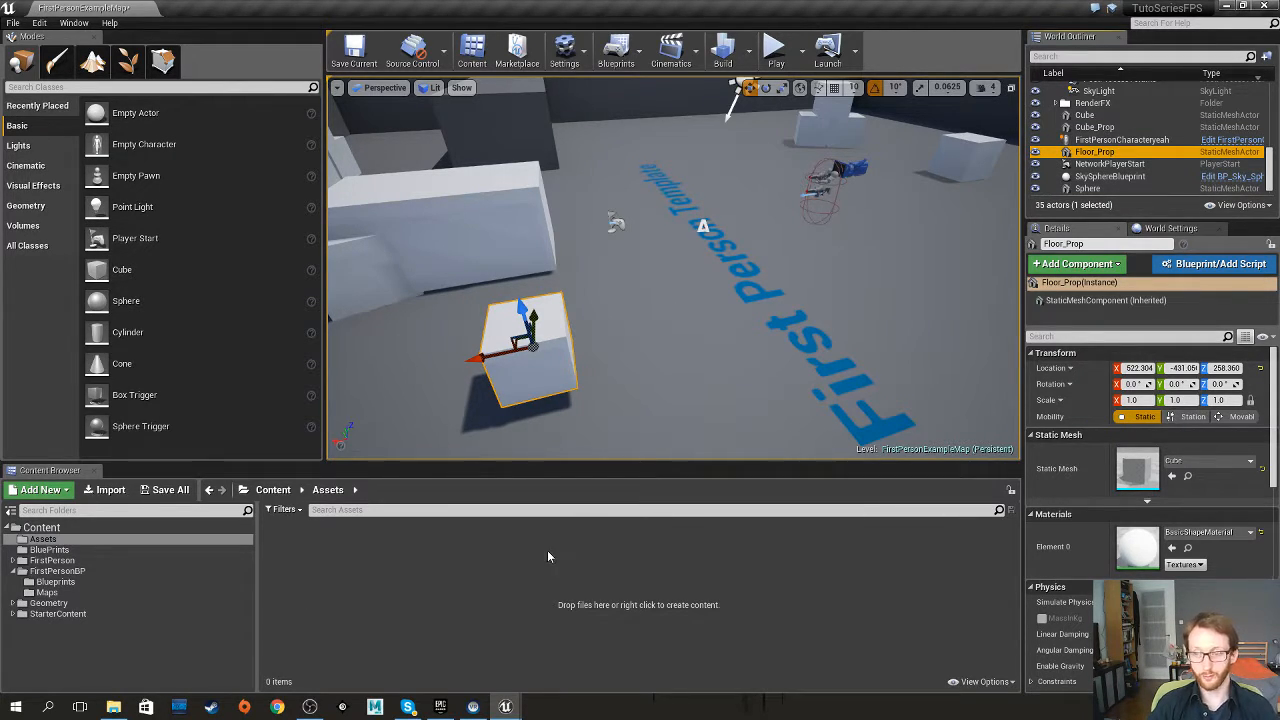
# Scale Floor_Prop into a wide, thin slab of about 20.6 by 11.2 by 0.08
pyautogui.click(564, 341)
pyautogui.click(564, 341)
pyautogui.click(547, 341)
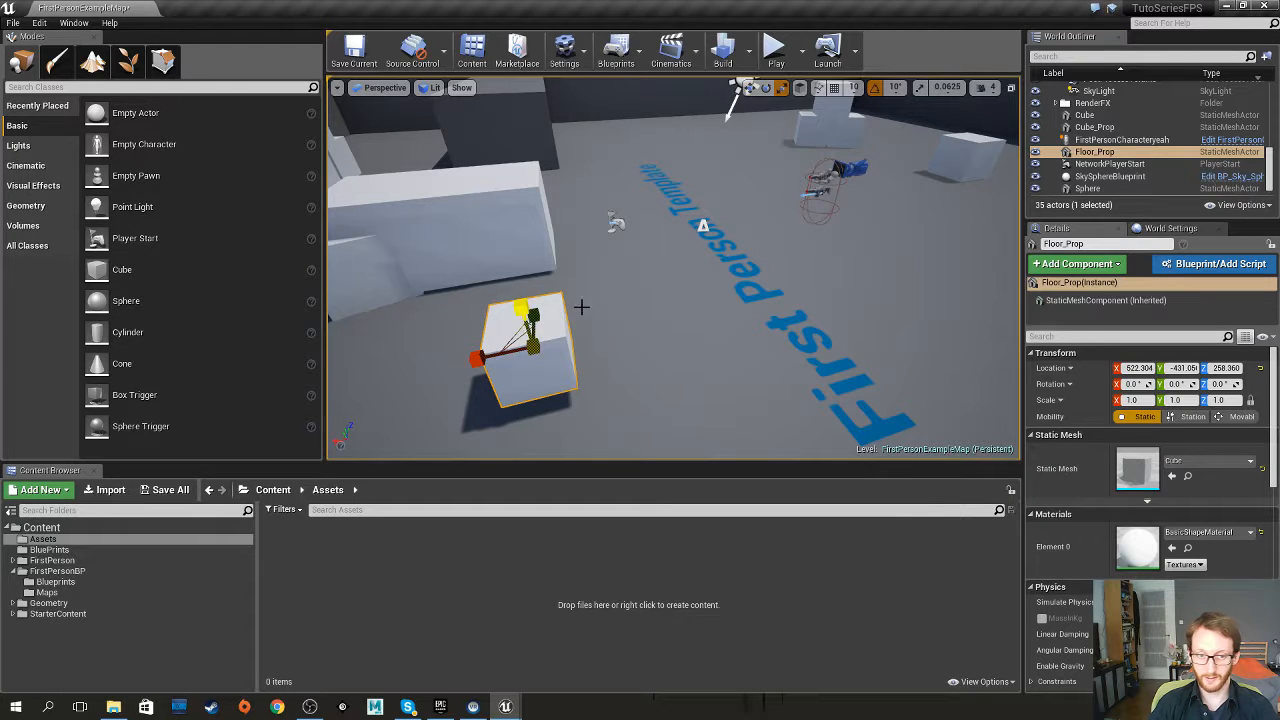
pyautogui.click(1117, 153)
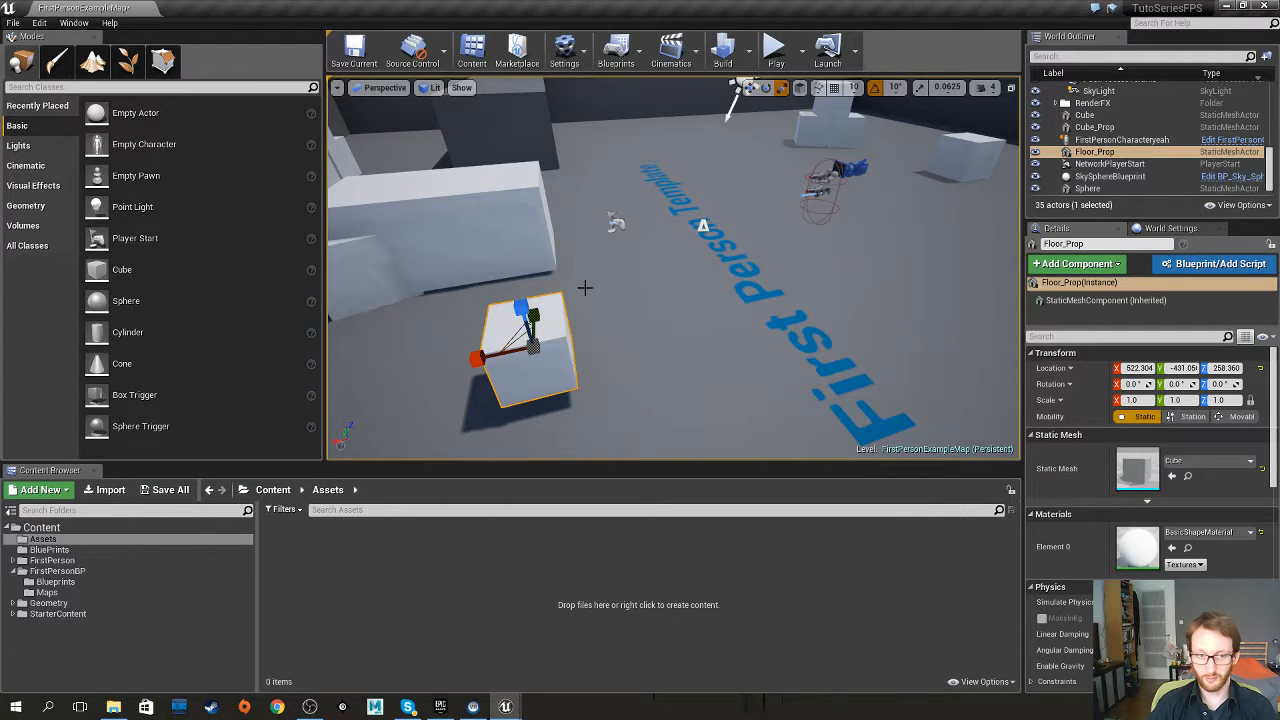
pyautogui.moveTo(526, 298); pyautogui.dragTo(722, 345)
# Collapse the existing folders in the scene's actor list and create a Meshes folder directly under the FirstPersonExampleMap world
pyautogui.scroll(5, 1075, 120)
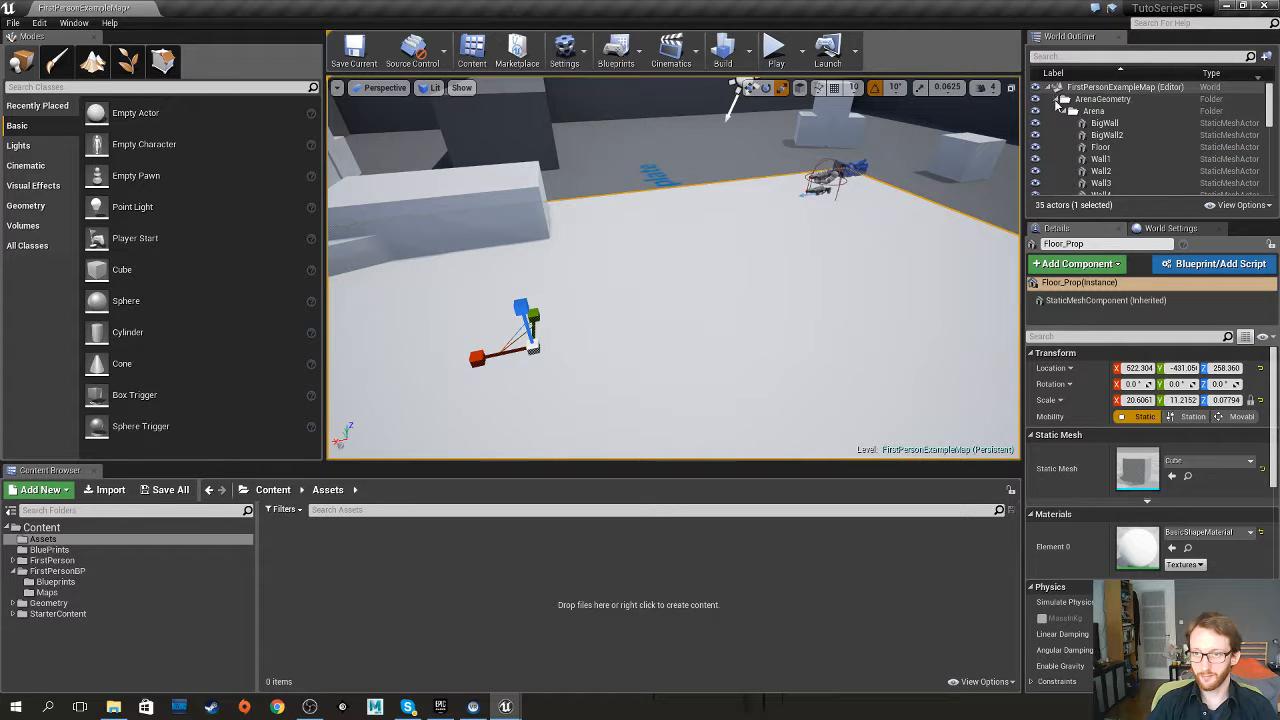
pyautogui.click(1056, 111)
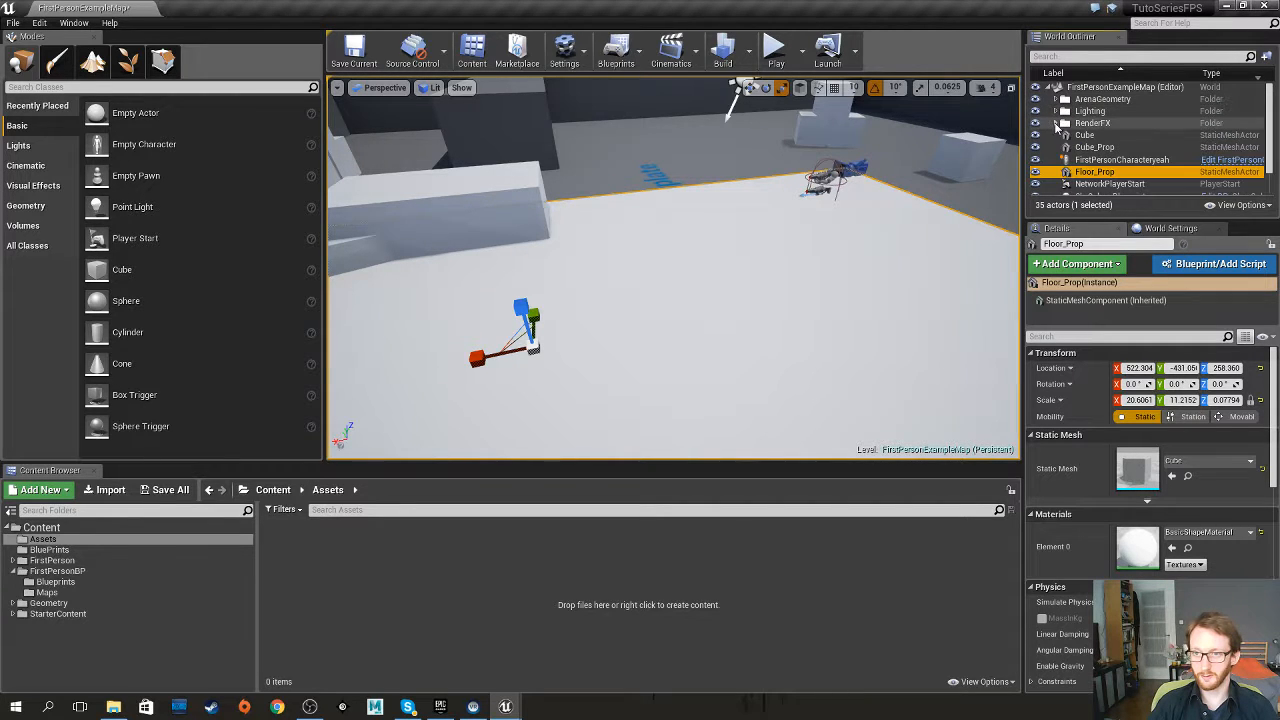
pyautogui.click(1056, 123)
pyautogui.click(1056, 123)
pyautogui.click(1090, 87)
pyautogui.rightClick(1090, 87)
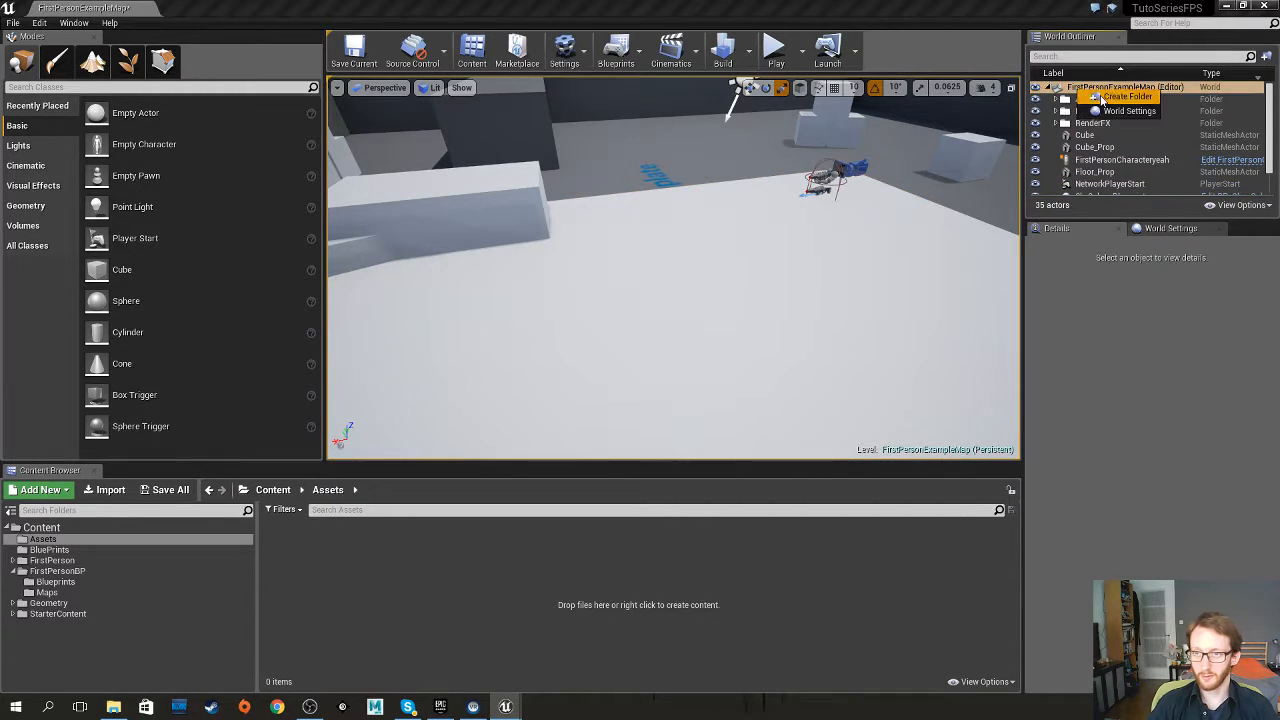
pyautogui.click(1105, 175)
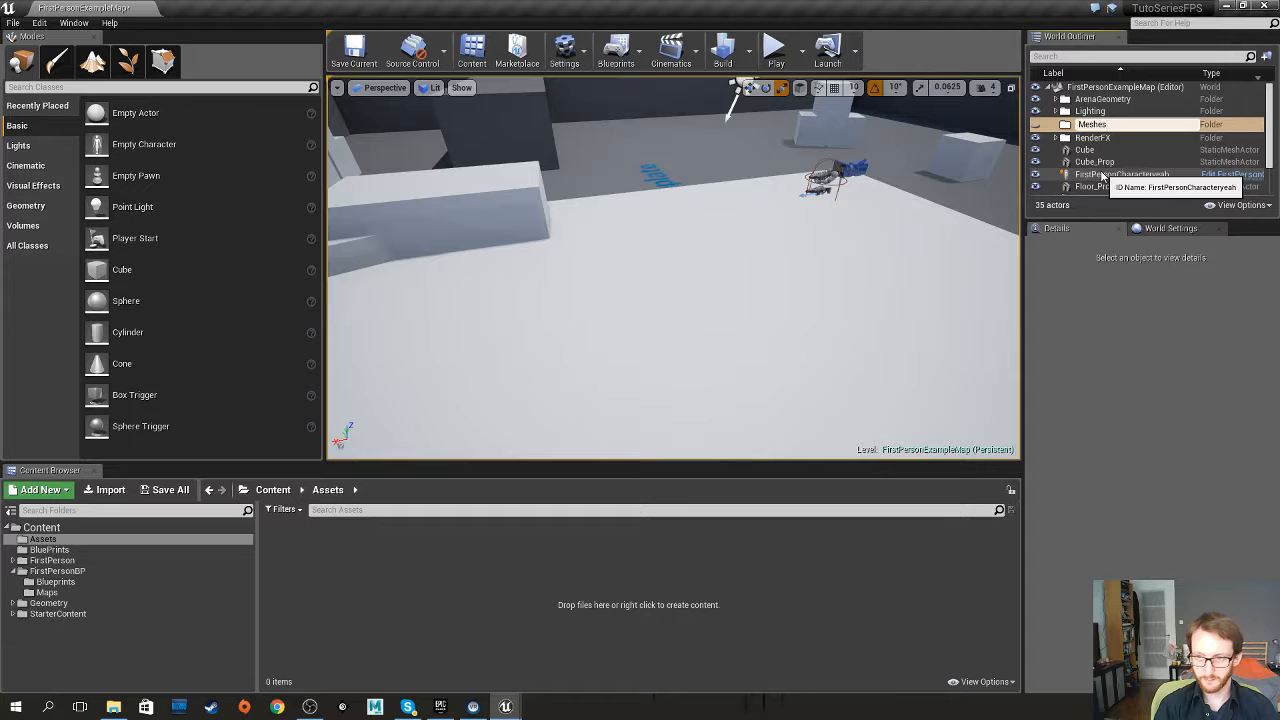
pyautogui.press('Return')
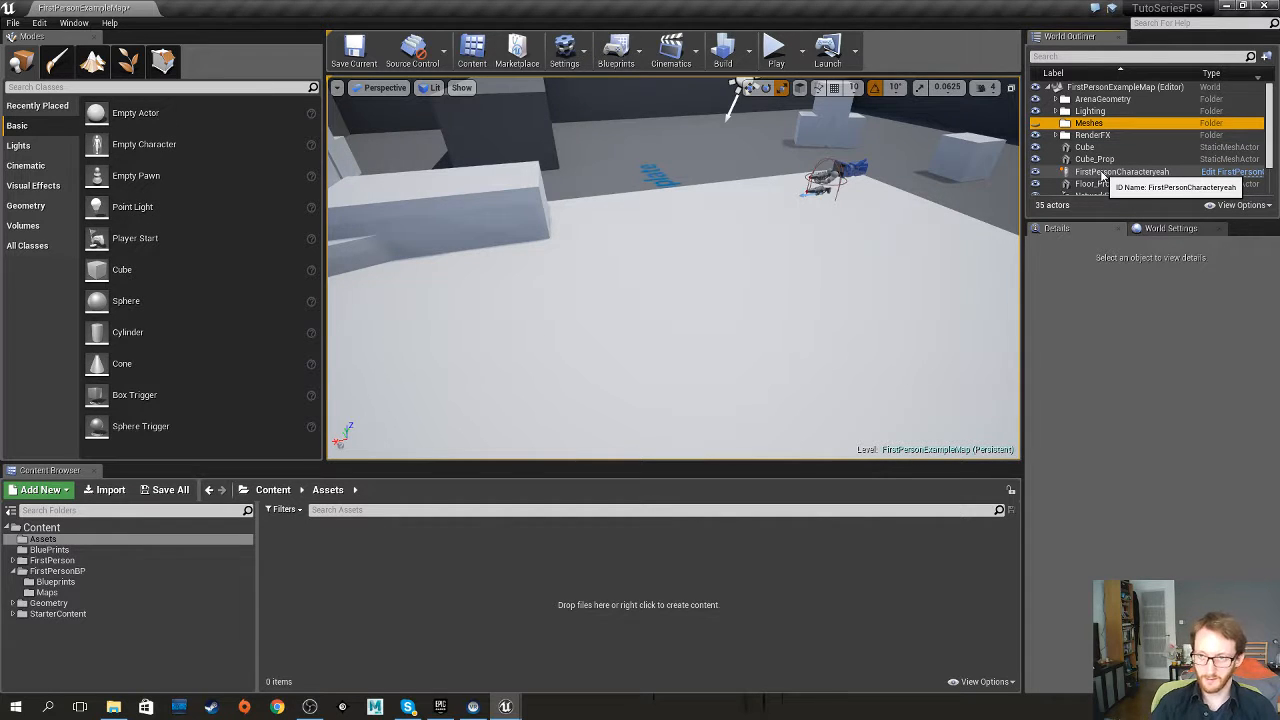
# Create a subfolder named Floor inside the Meshes folder
pyautogui.rightClick(1088, 123)
pyautogui.click(1112, 135)
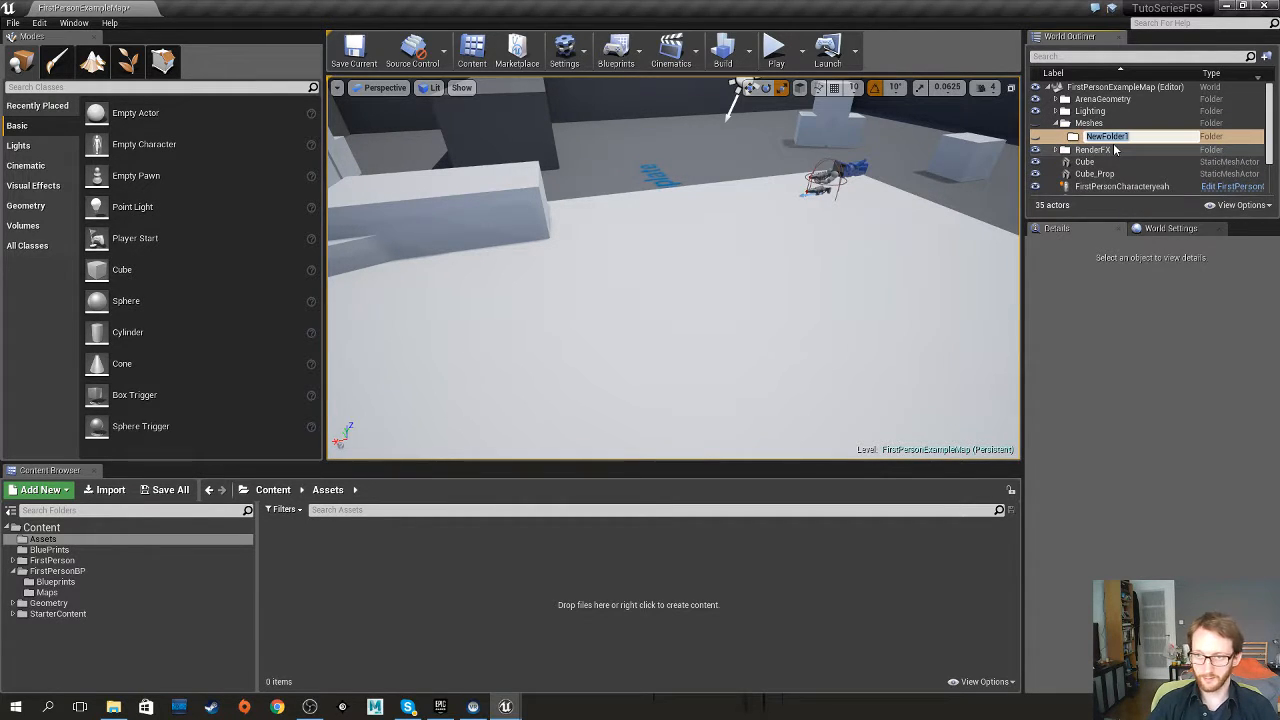
pyautogui.press('Return')
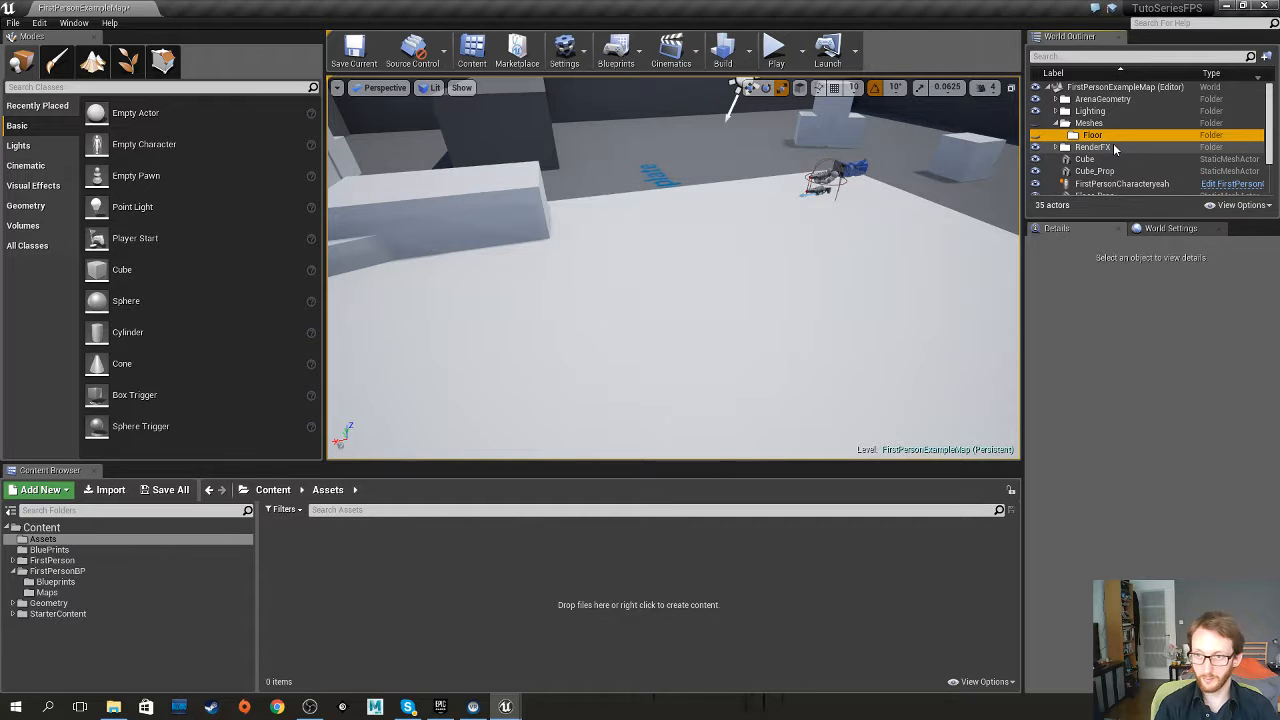
# Focus the view on the SkySphereBlueprint and on the NetworkPlayerStart actor
pyautogui.scroll(-3, 1114, 148)
pyautogui.doubleClick(1112, 164)
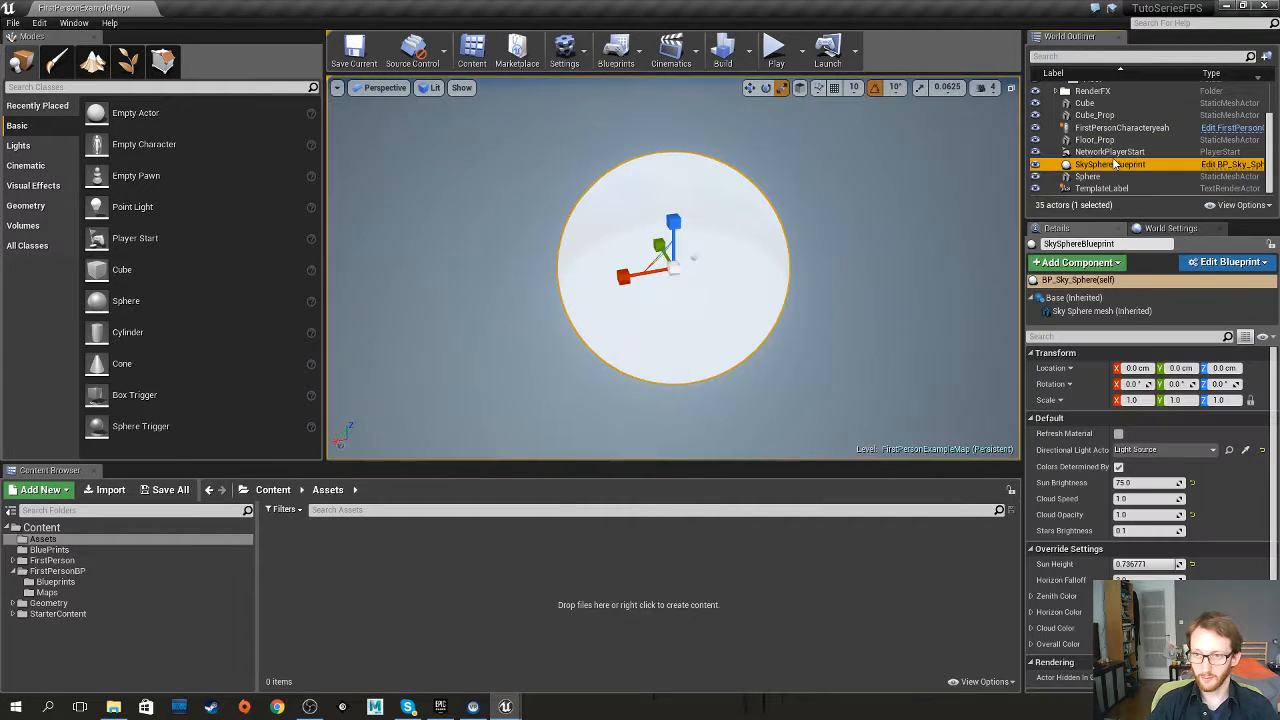
pyautogui.doubleClick(1110, 151)
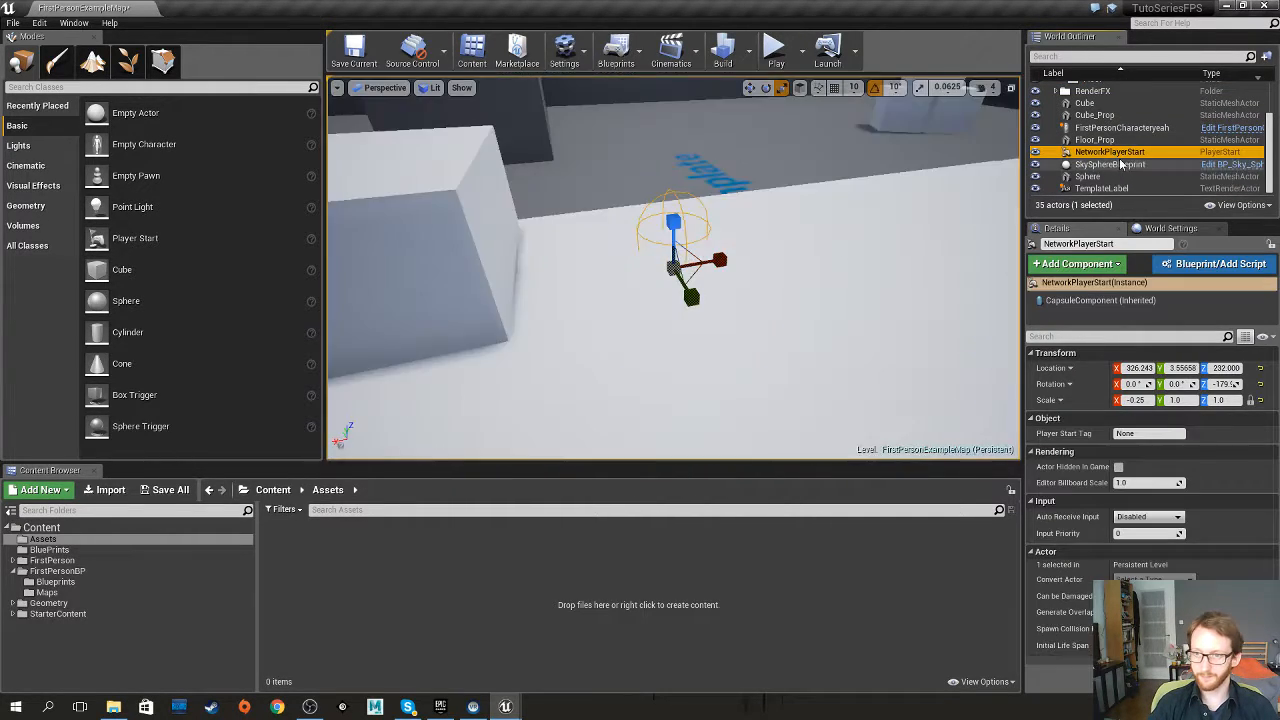
# Filter the scene's actor list by "floo", move Floor_Prop into the Meshes/Floor folder and clear the filter
pyautogui.click(1113, 57)
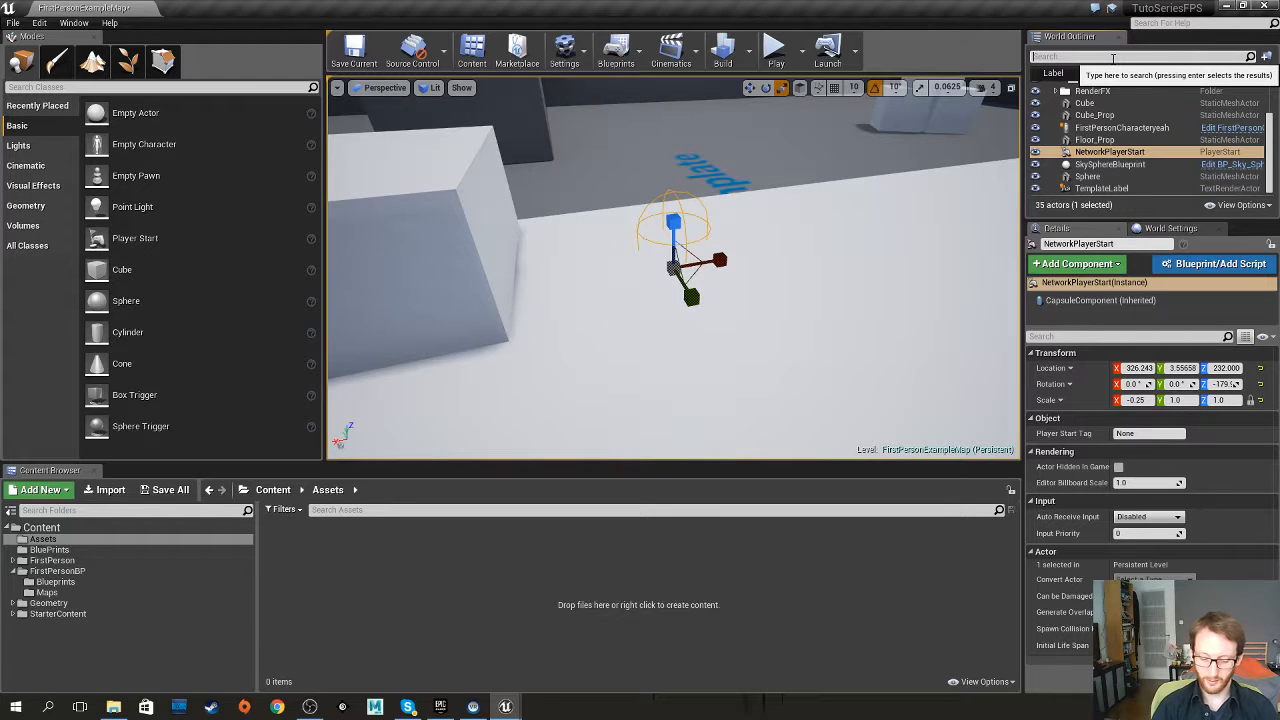
pyautogui.write('floo')
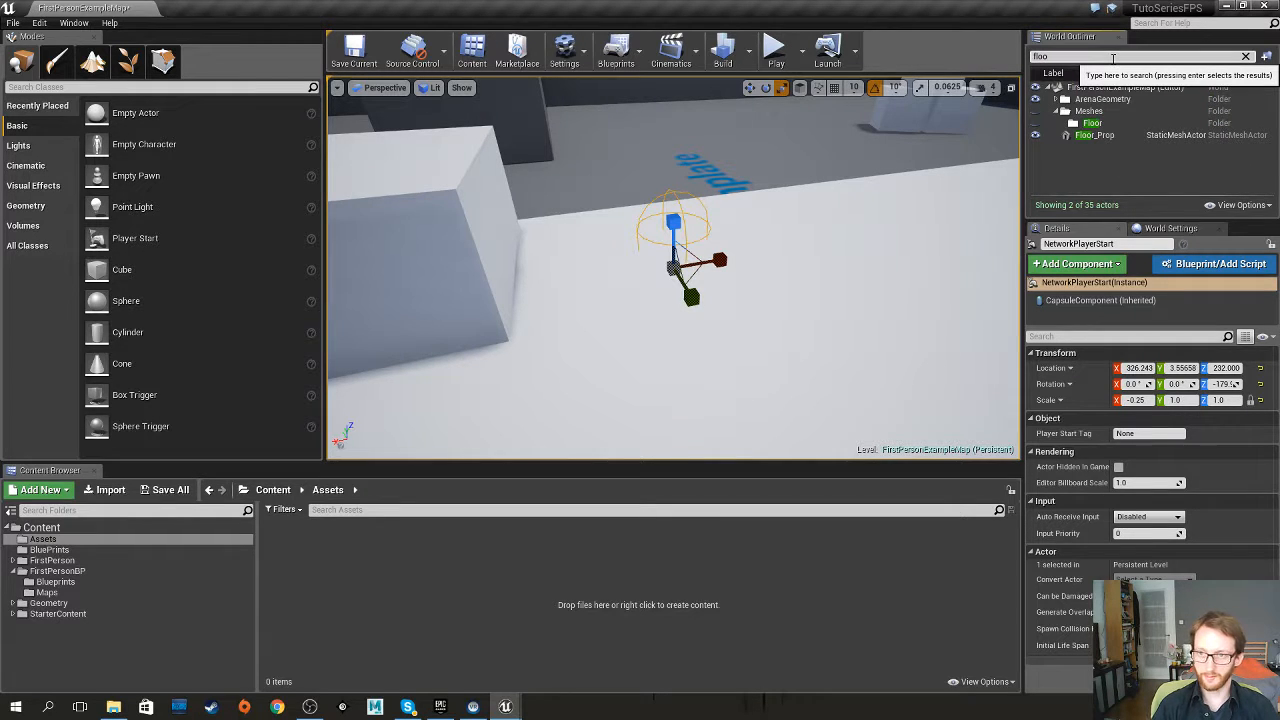
pyautogui.click(1096, 136)
pyautogui.moveTo(1100, 140); pyautogui.dragTo(1092, 126)
pyautogui.click(1093, 125)
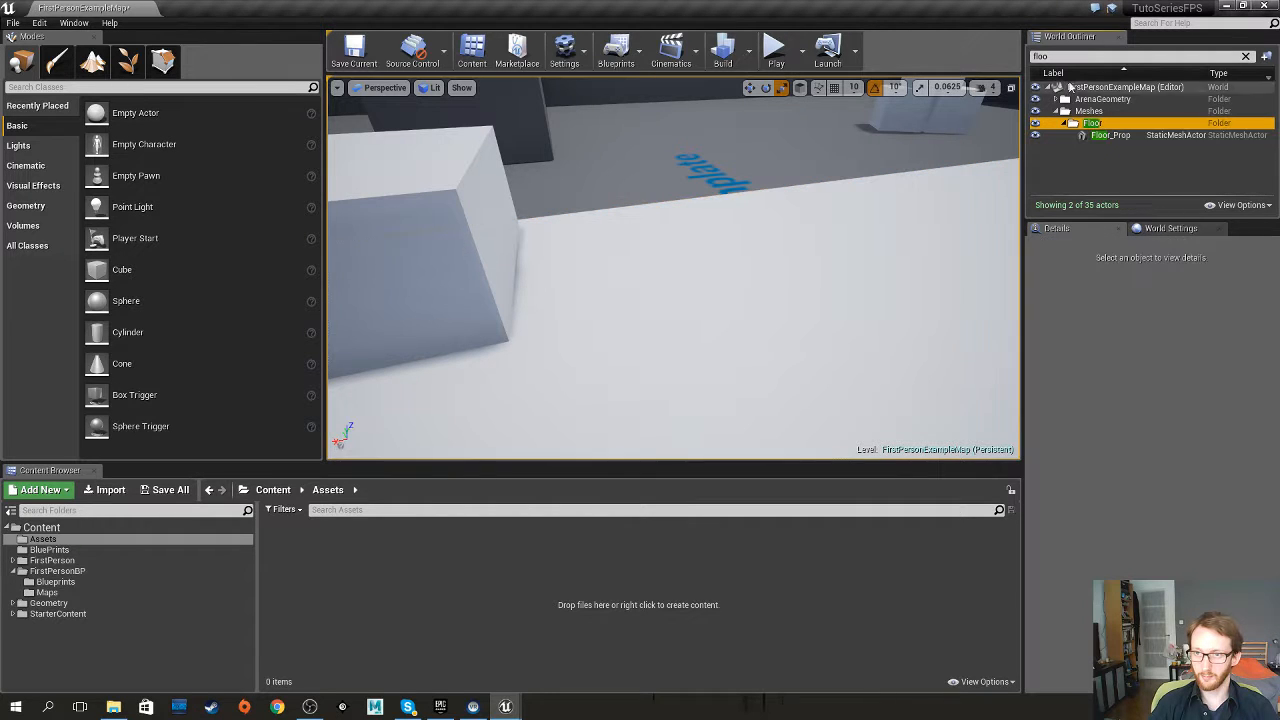
pyautogui.click(1246, 56)
# Enlarge Floor_Prop to about 29 by 32.6 in X and Y scale and reposition it over the arena floor
pyautogui.doubleClick(1110, 147)
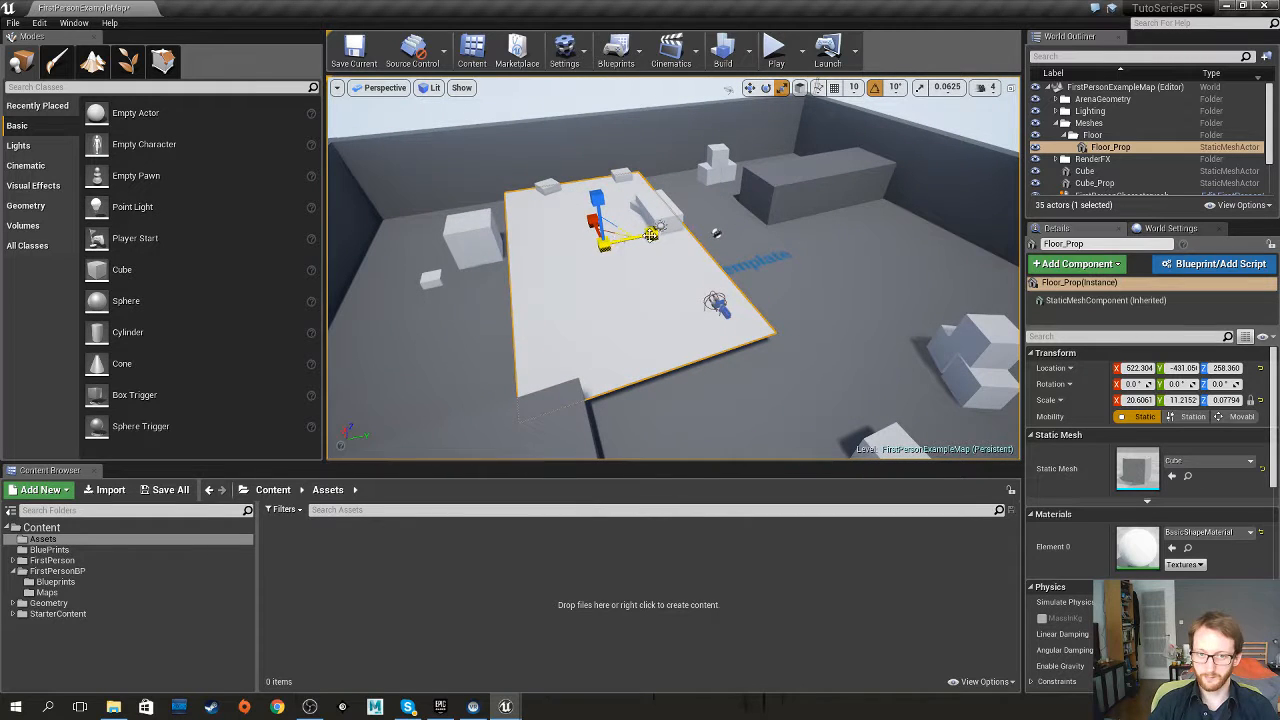
pyautogui.moveTo(652, 246); pyautogui.dragTo(622, 284)
pyautogui.press('w')
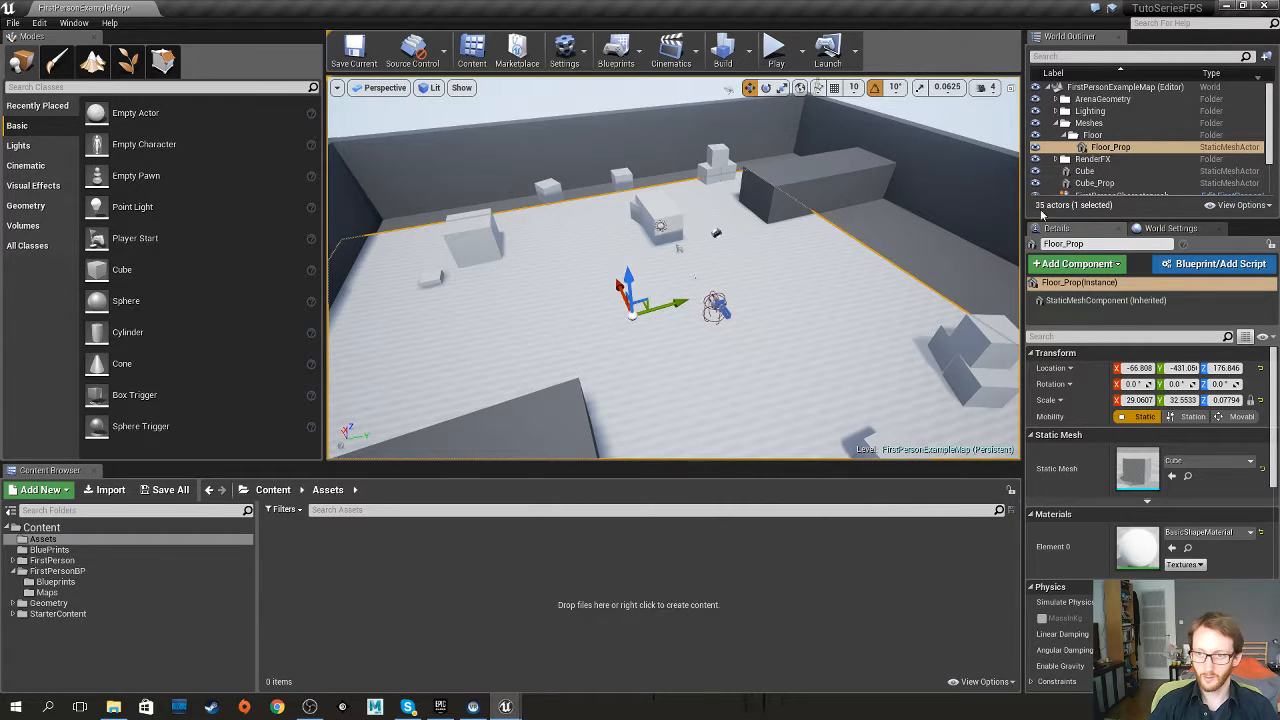
# Delete the Floor_Prop slab covering the arena floor
pyautogui.click(914, 244)
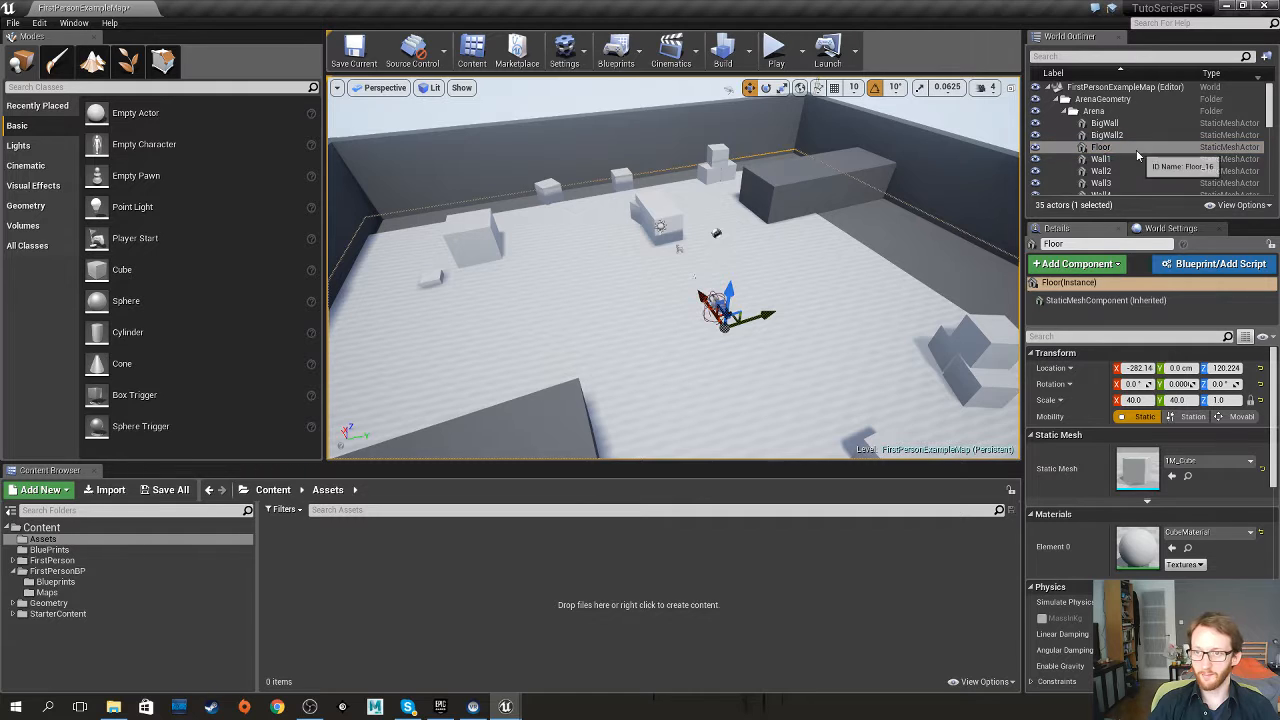
pyautogui.click(878, 267)
pyautogui.press('Delete')
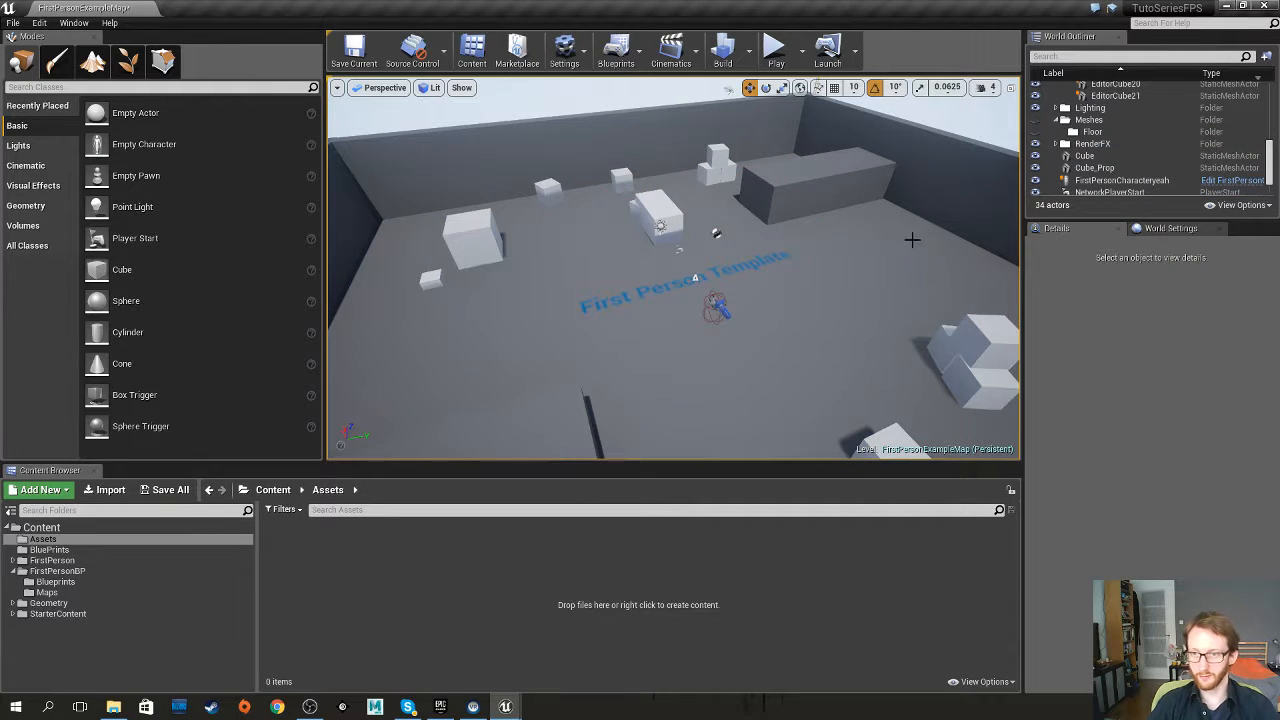
# Move the arena's original Floor actor from the Arena folder into the Meshes/Floor folder
pyautogui.click(912, 240)
pyautogui.moveTo(1104, 146); pyautogui.dragTo(1095, 110)
pyautogui.scroll(-4, 1116, 161)
pyautogui.scroll(-9, 1116, 161)
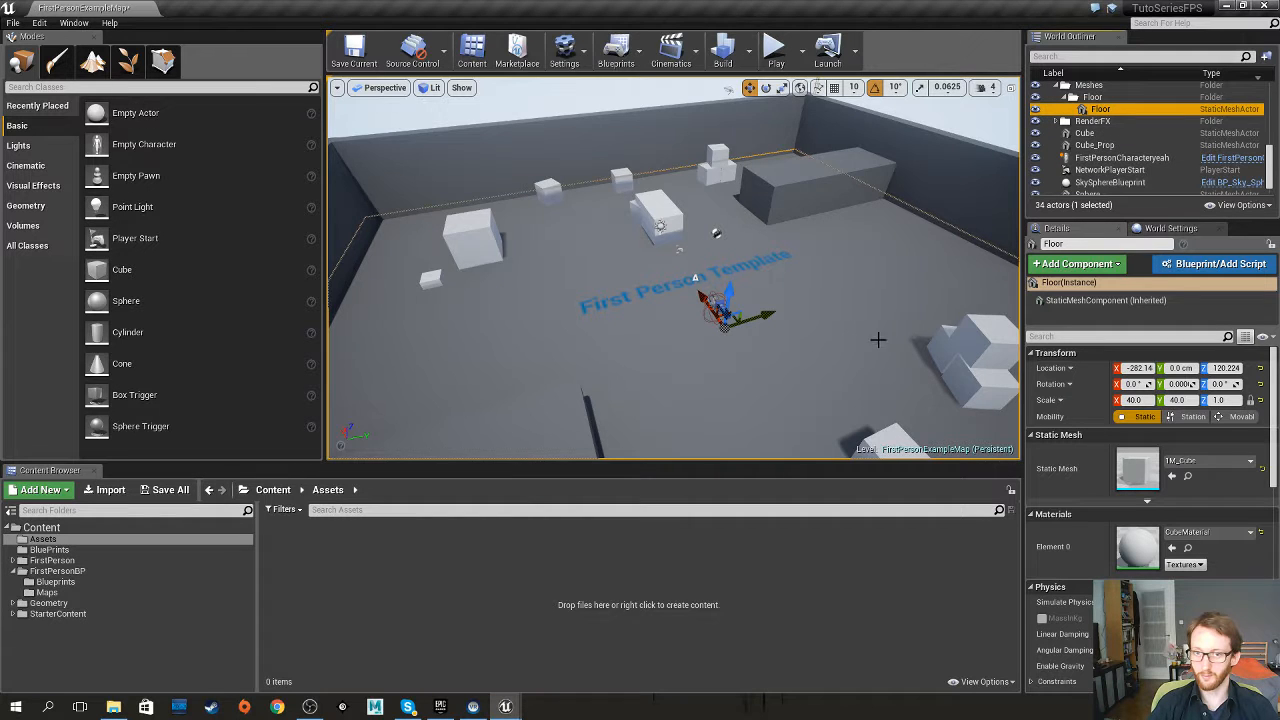
# Toggle game view in the viewport to compare the arena with and without editor icons and gizmos
pyautogui.moveTo(878, 340); pyautogui.dragTo(604, 194)
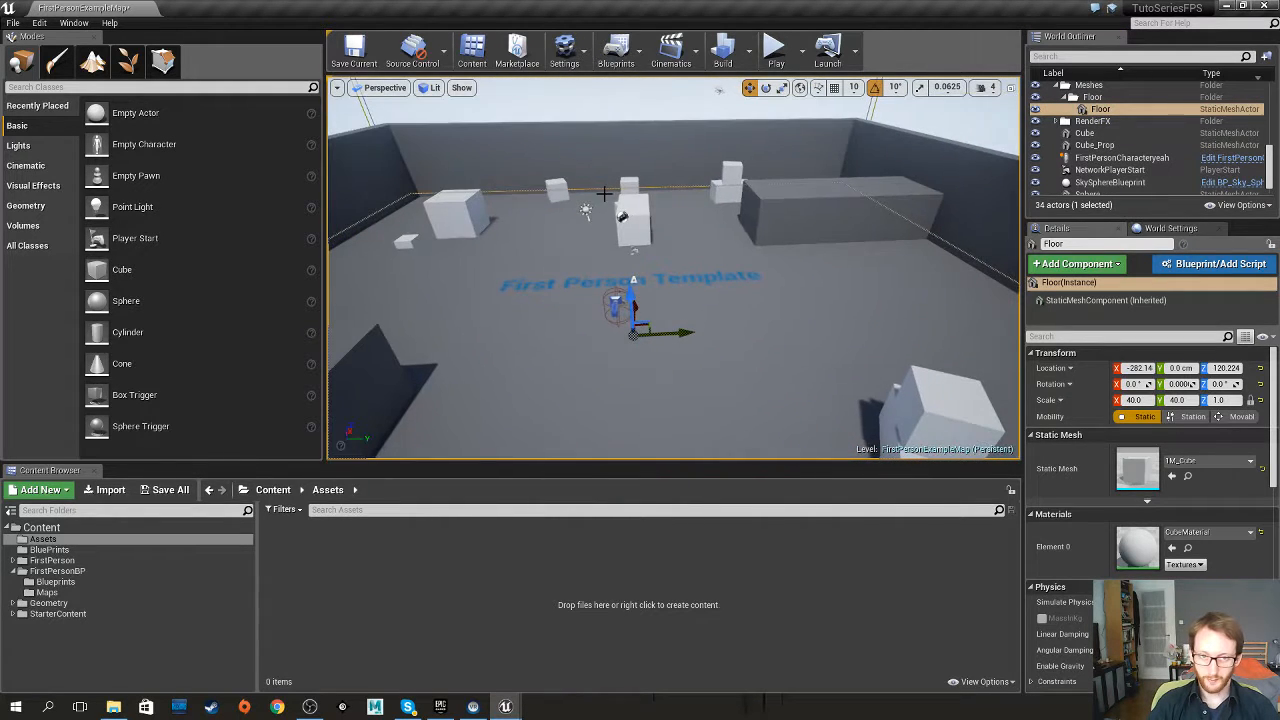
pyautogui.scroll(6, 1040, 150)
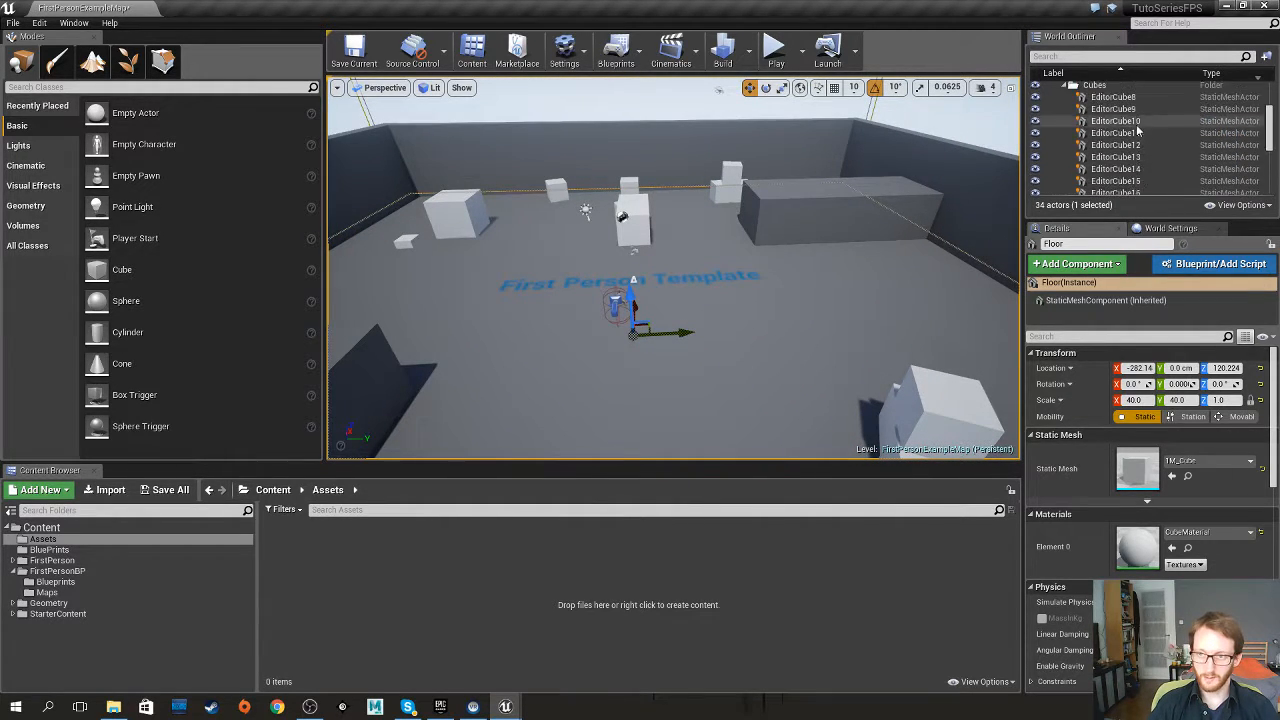
pyautogui.moveTo(757, 353); pyautogui.dragTo(890, 348, button='right')
pyautogui.press('g')
pyautogui.press('g')
pyautogui.press('g')
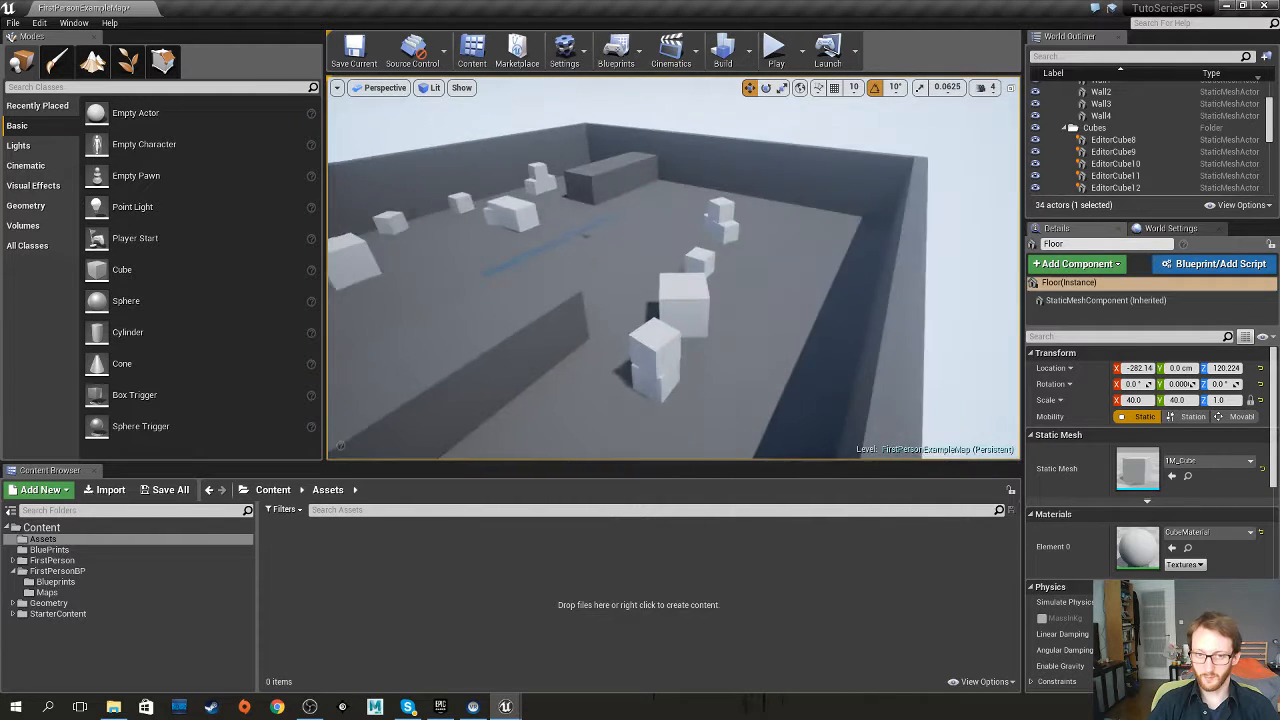
pyautogui.moveTo(690, 268); pyautogui.dragTo(589, 286, button='right')
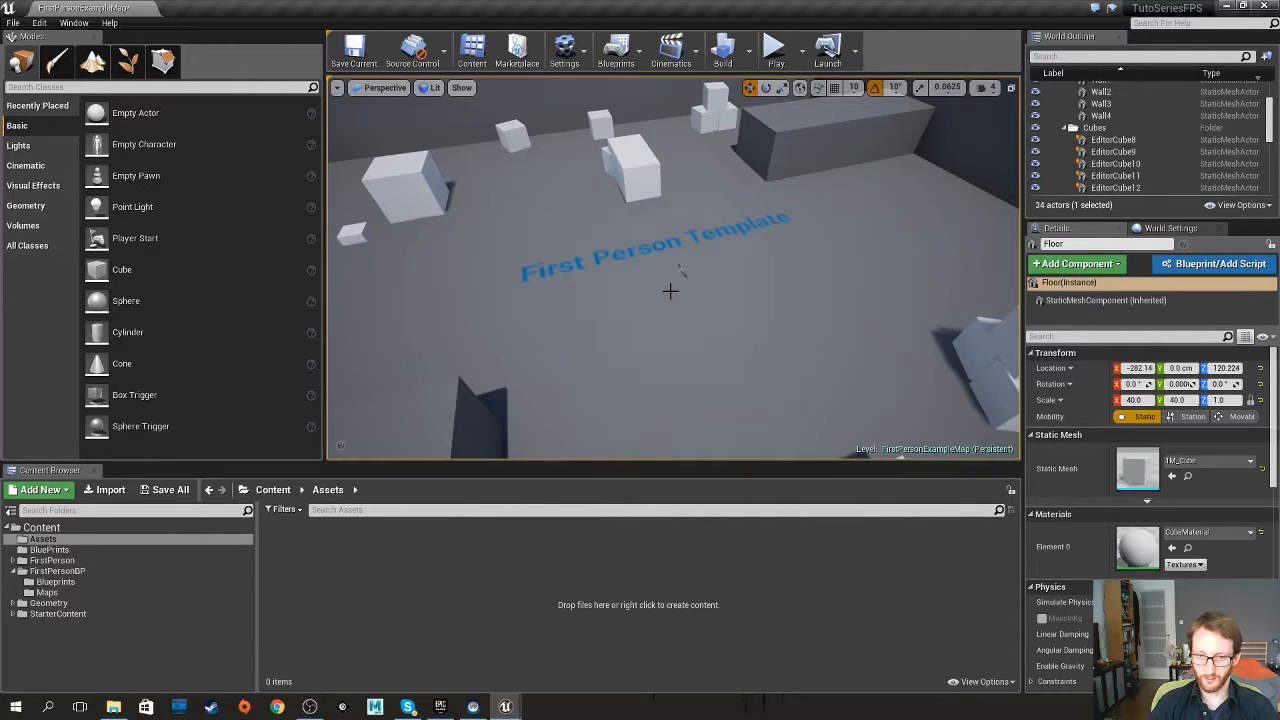
pyautogui.press('g')
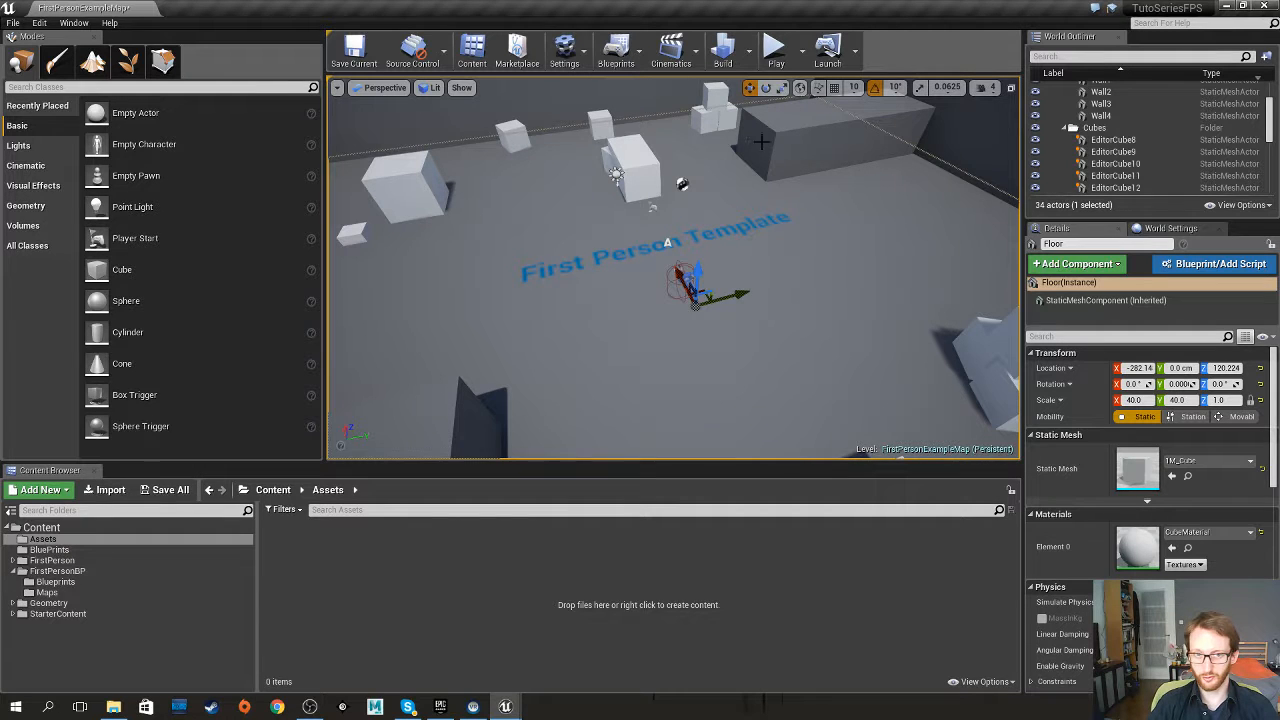
# Select the sphere reflection capture, the floor and the Light Source in the viewport to inspect each one
pyautogui.click(682, 184)
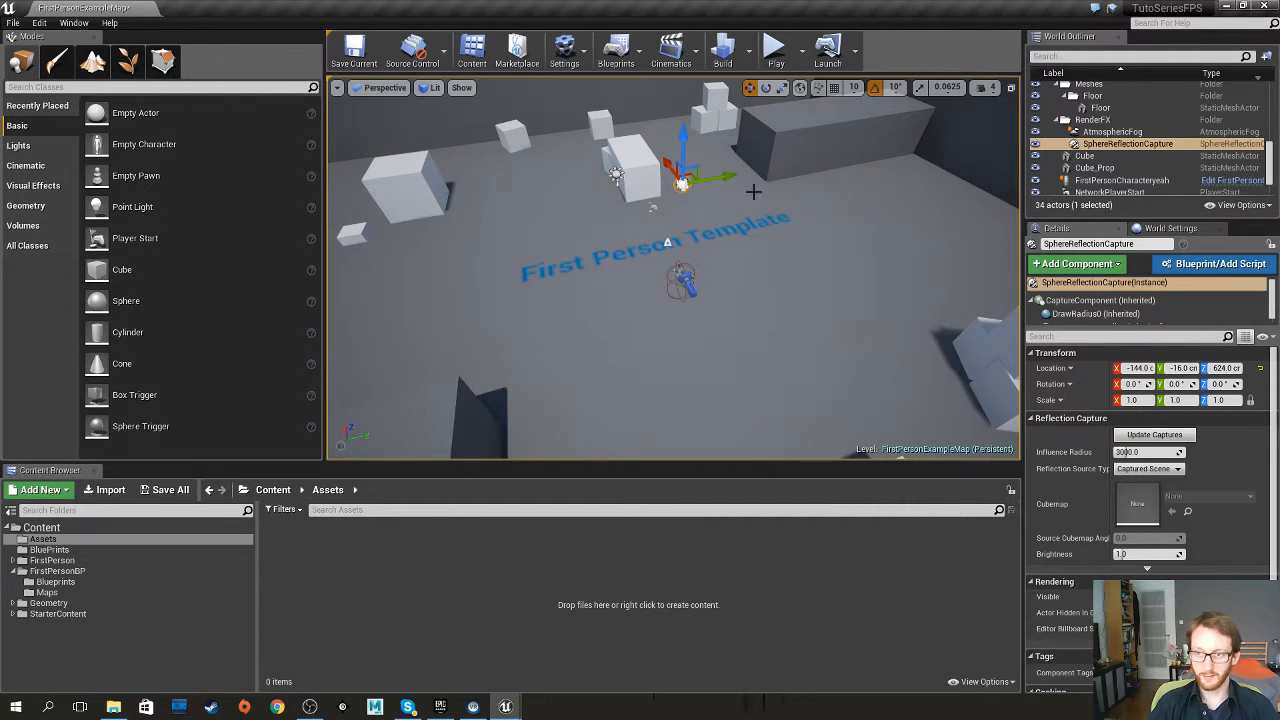
pyautogui.click(863, 219)
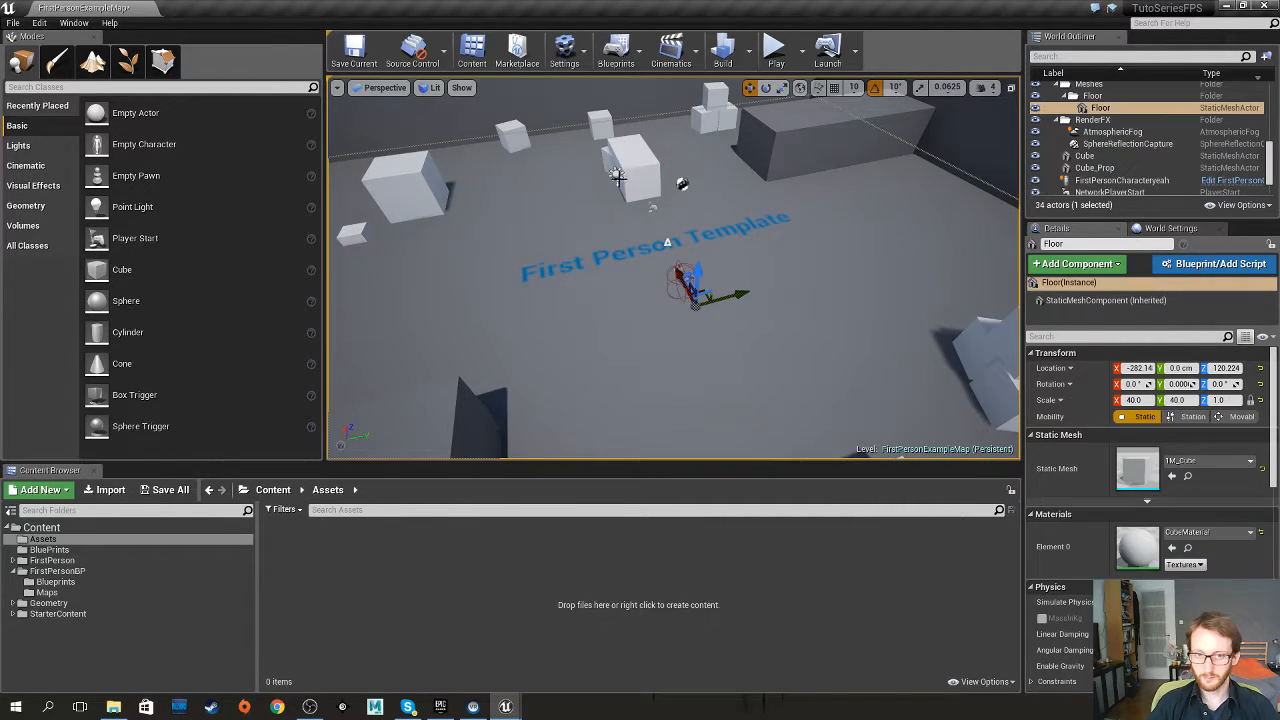
pyautogui.click(614, 175)
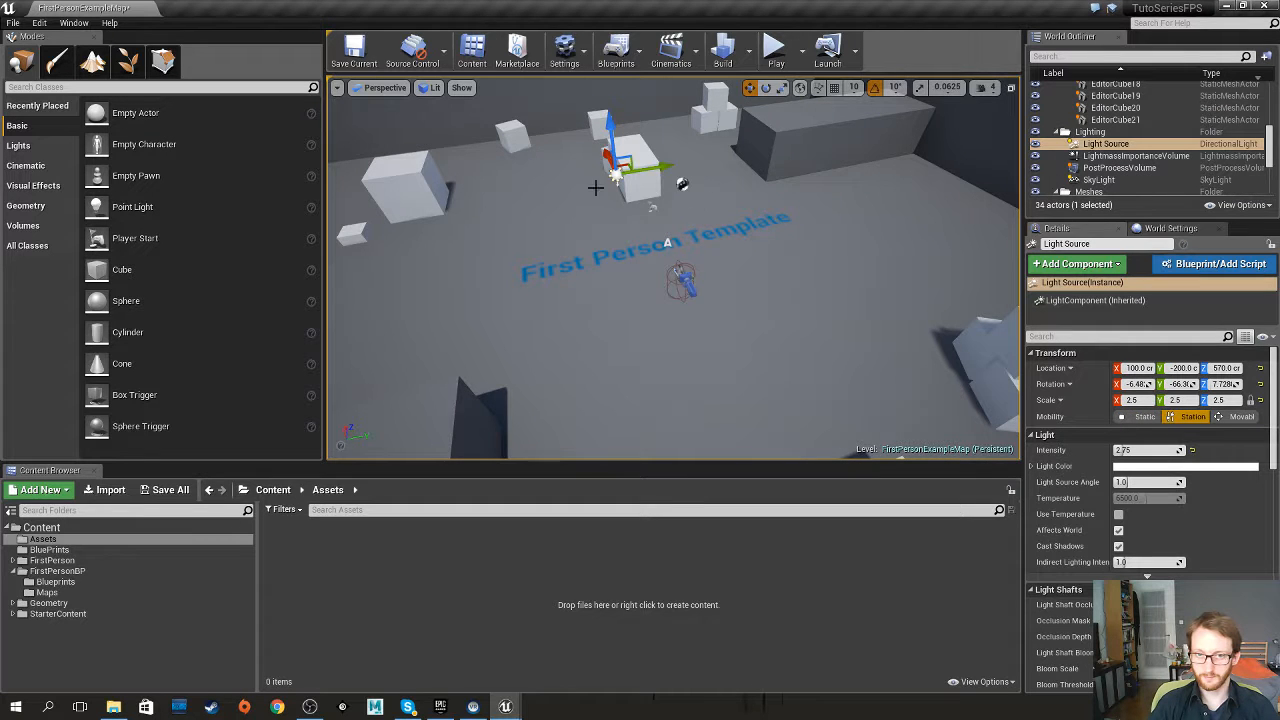
pyautogui.moveTo(783, 291); pyautogui.dragTo(760, 251, button='right')
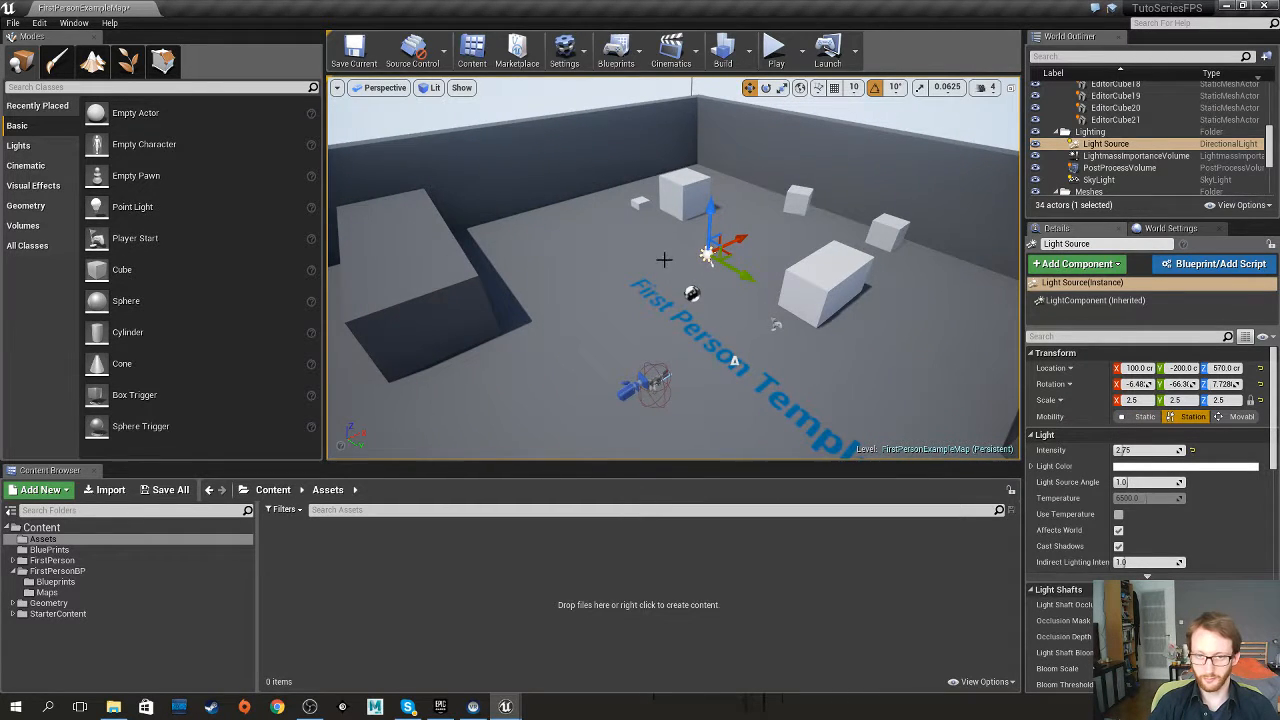
pyautogui.moveTo(664, 260); pyautogui.dragTo(736, 264, button='right')
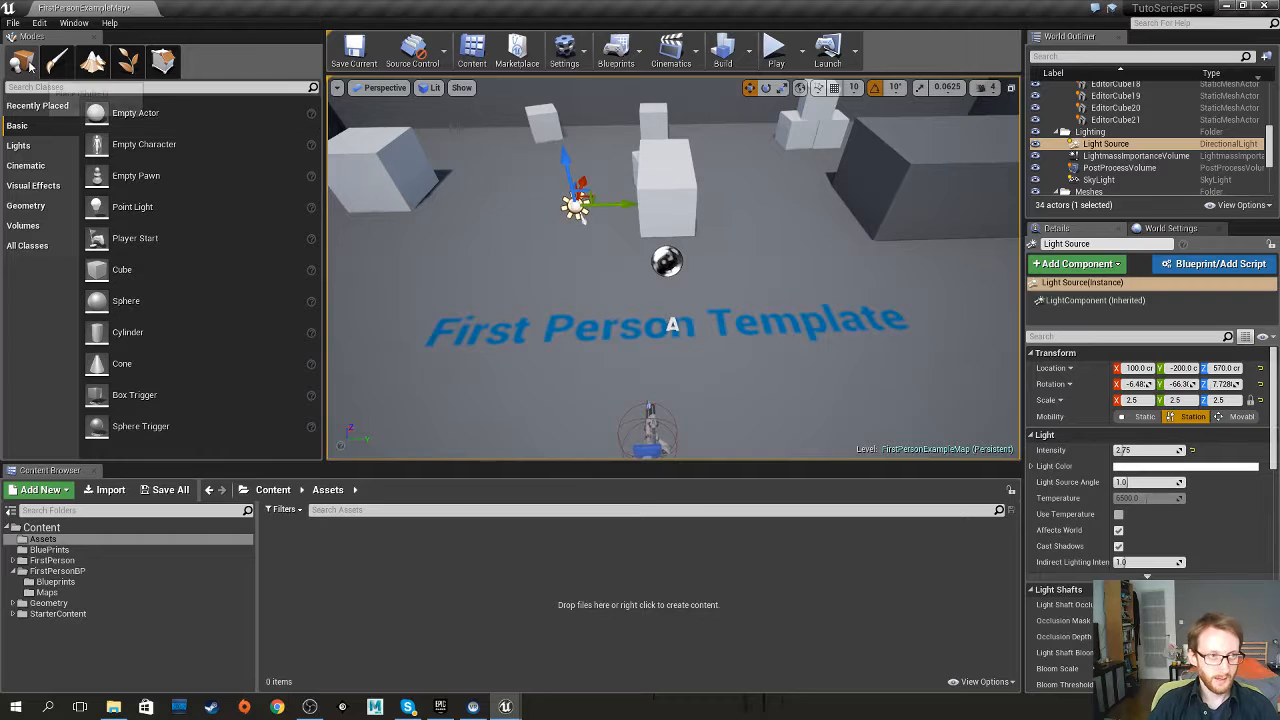
# Save all unsaved levels and assets, and repeat the save for the current level and for all levels
pyautogui.click(13, 22)
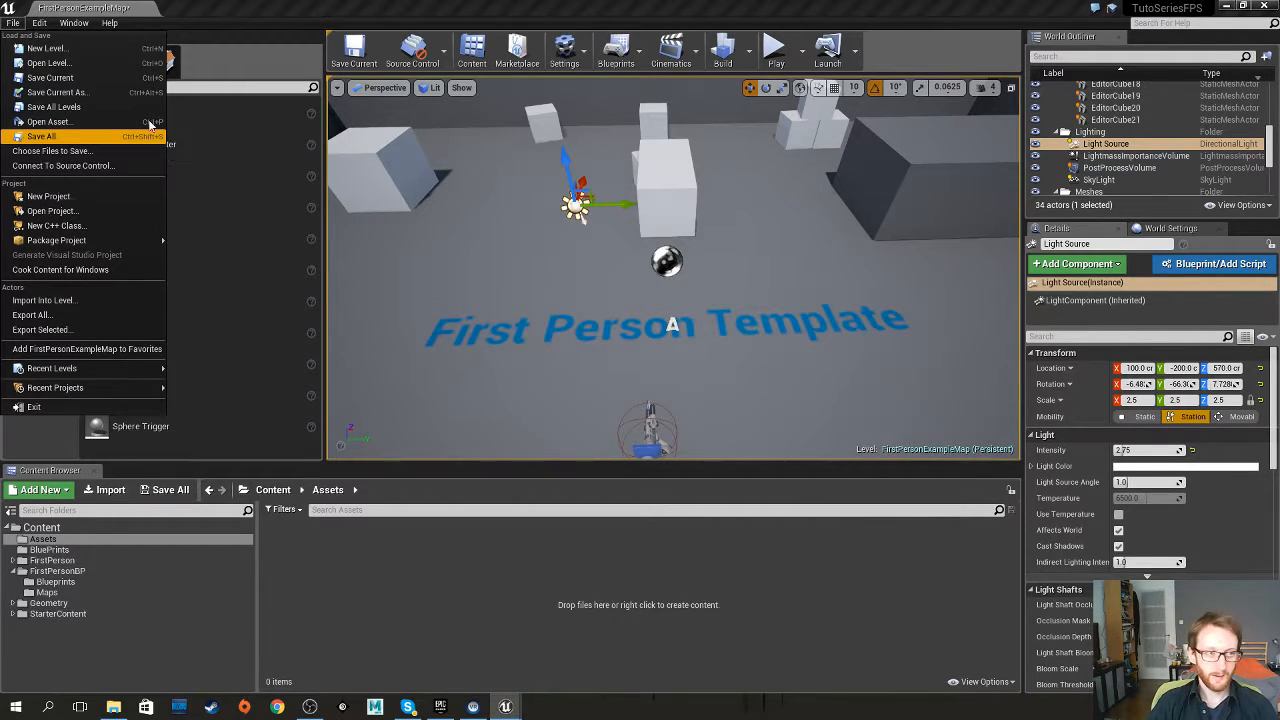
pyautogui.click(94, 140)
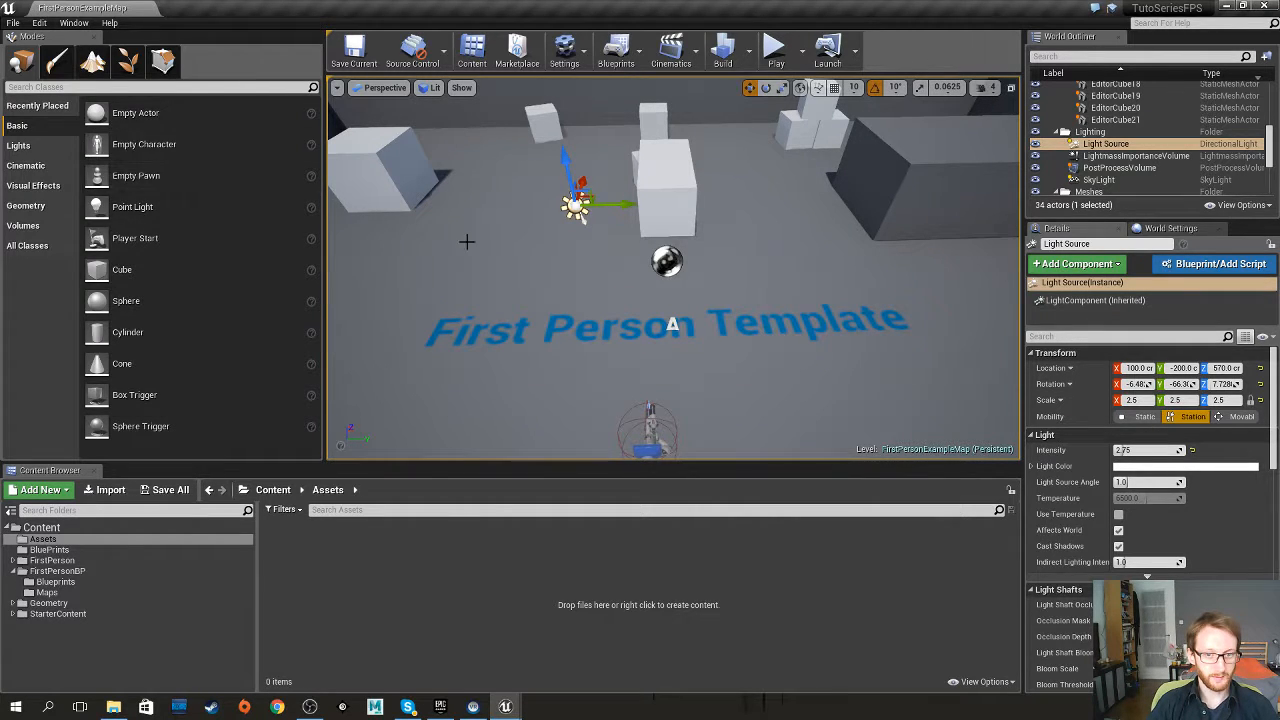
pyautogui.click(14, 23)
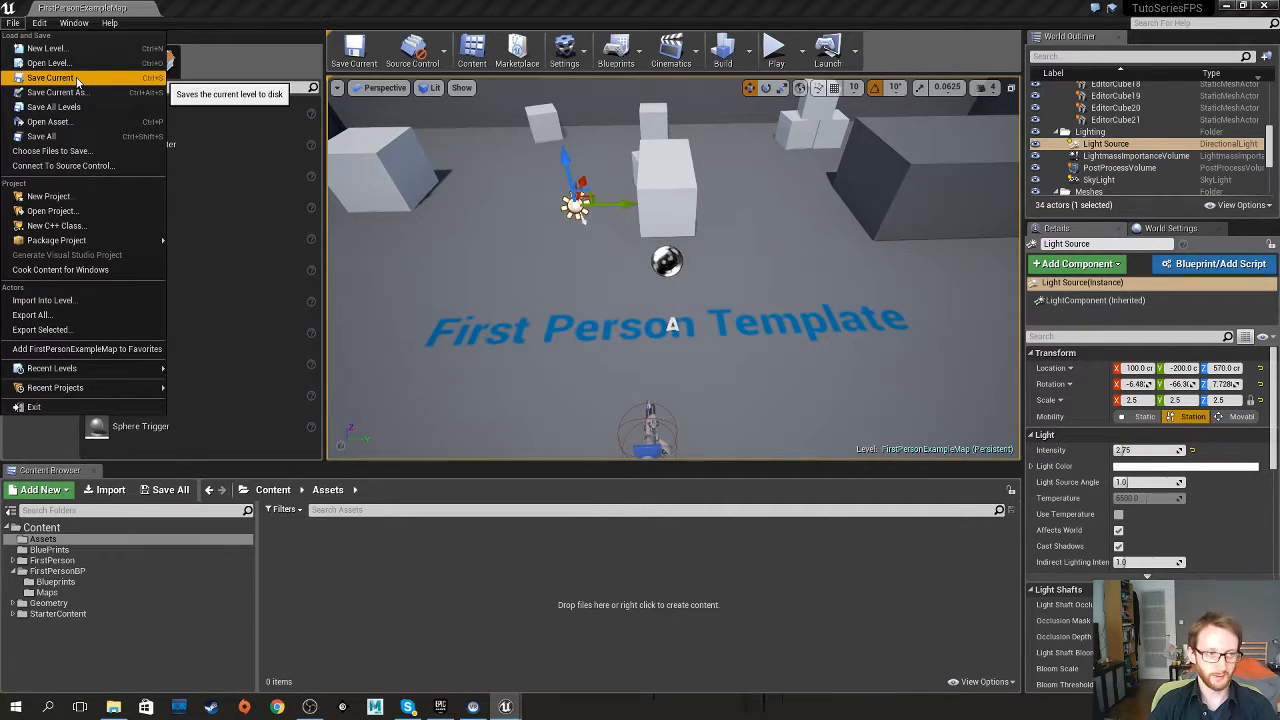
pyautogui.click(50, 77)
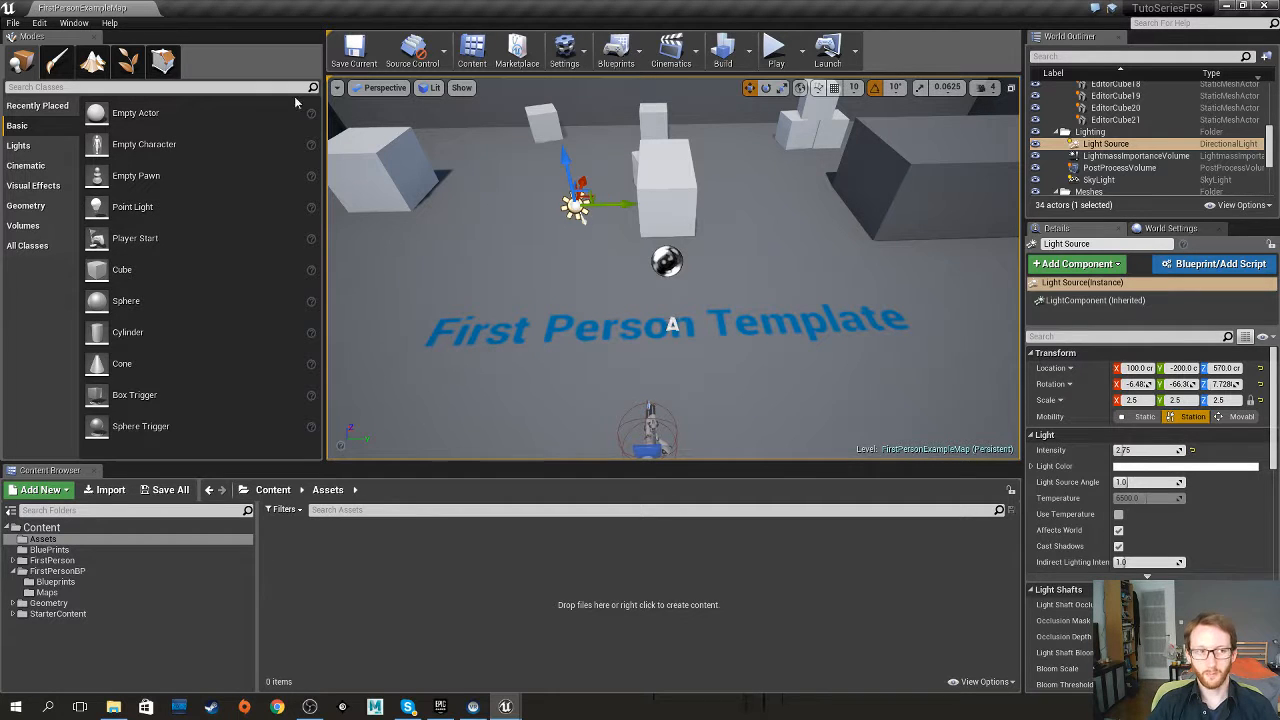
pyautogui.click(13, 22)
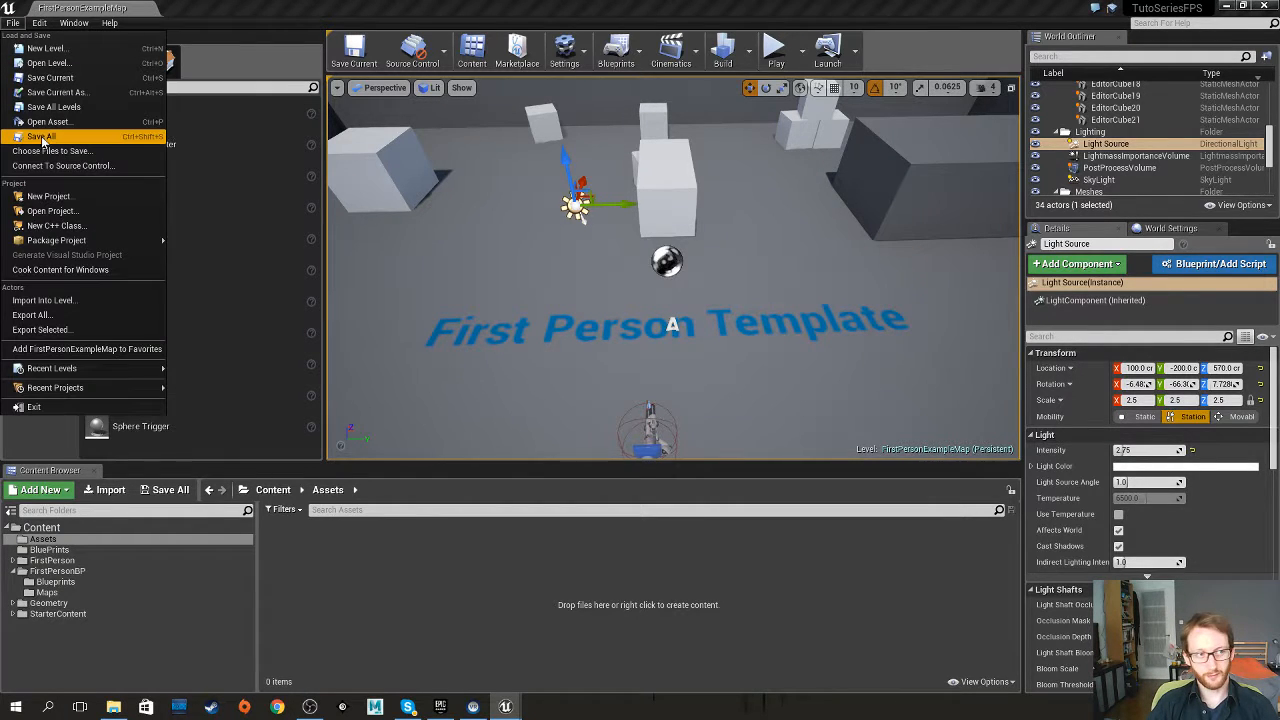
pyautogui.click(80, 107)
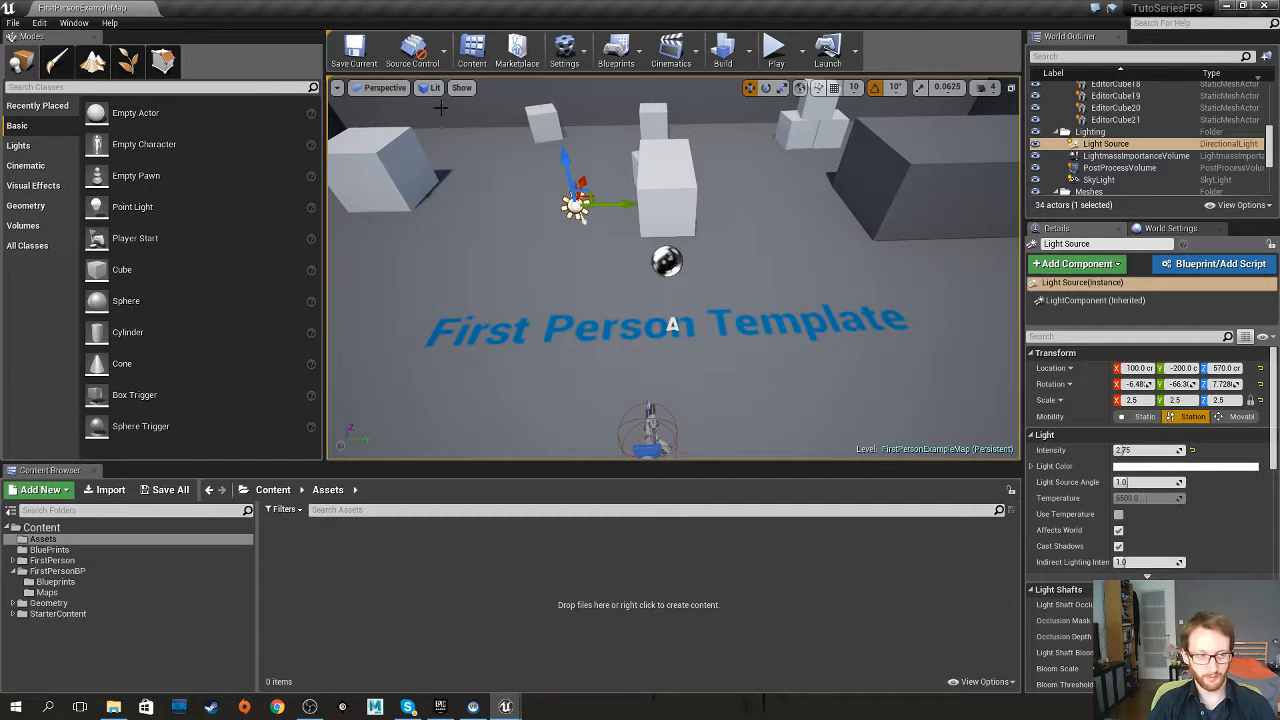
pyautogui.click(10, 10)
pyautogui.click(48, 12)
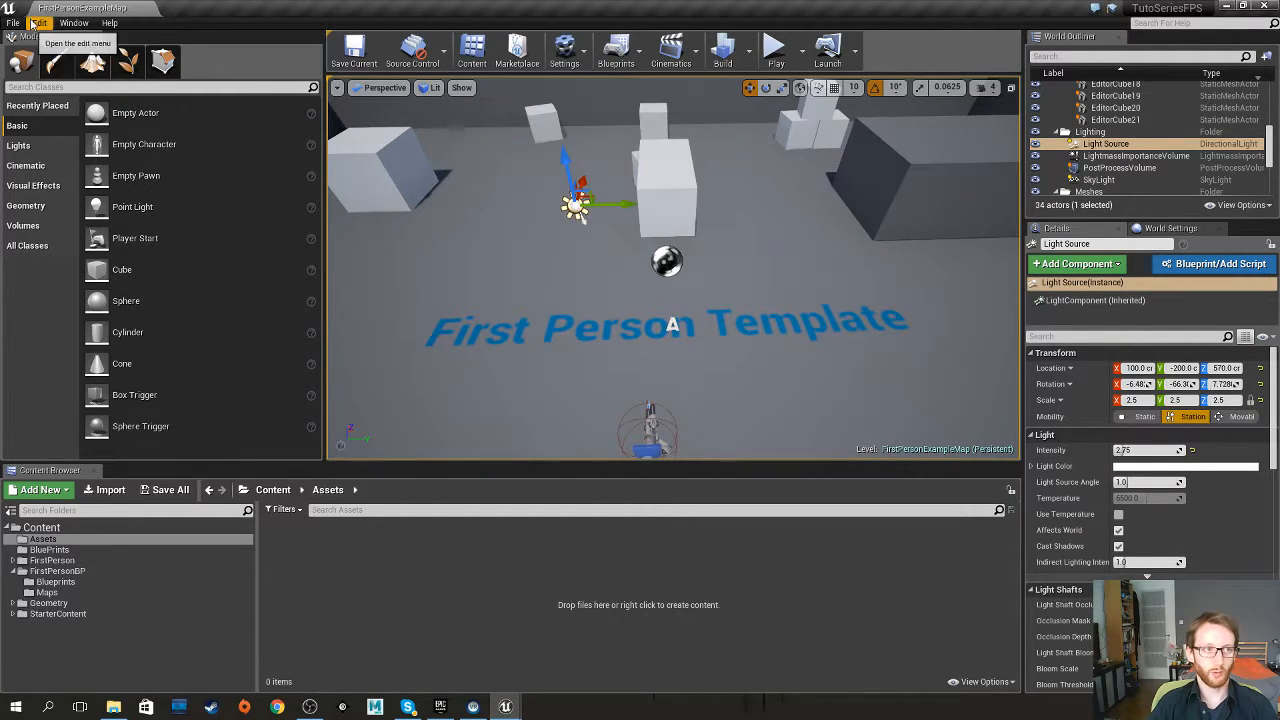
pyautogui.click(14, 23)
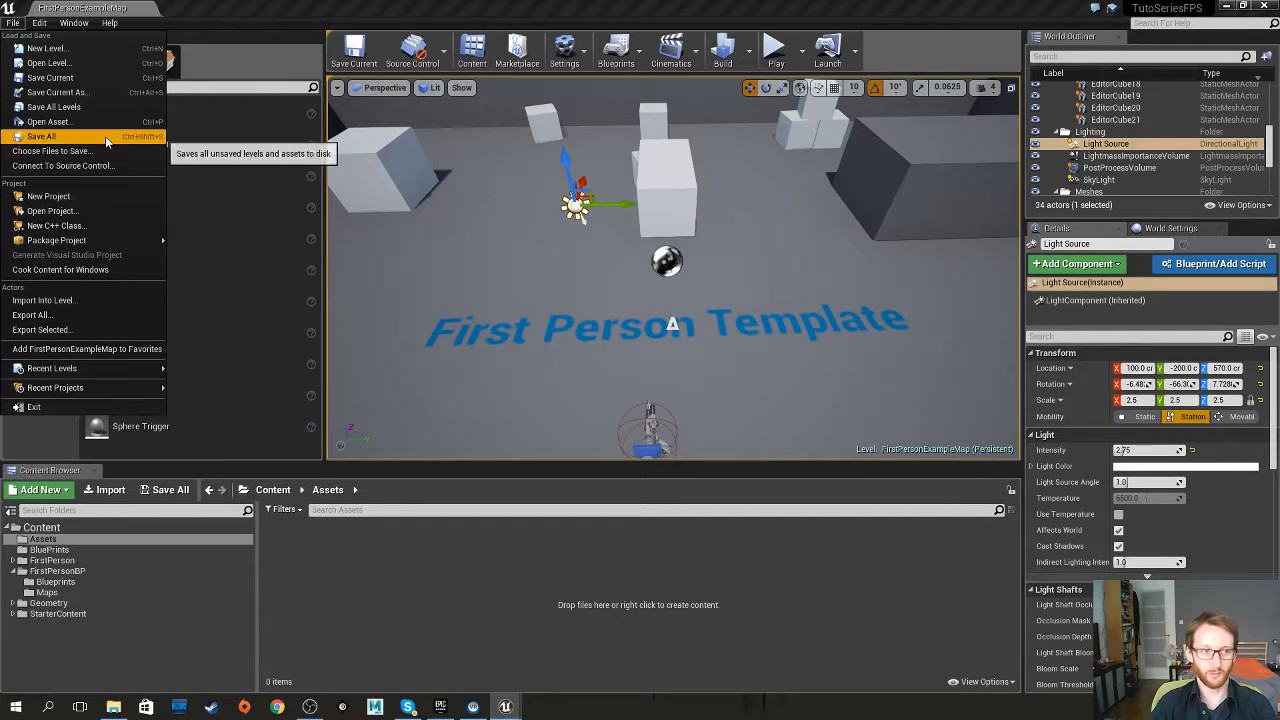
pyautogui.moveTo(691, 324); pyautogui.dragTo(676, 324, button='right')
pyautogui.press('s')
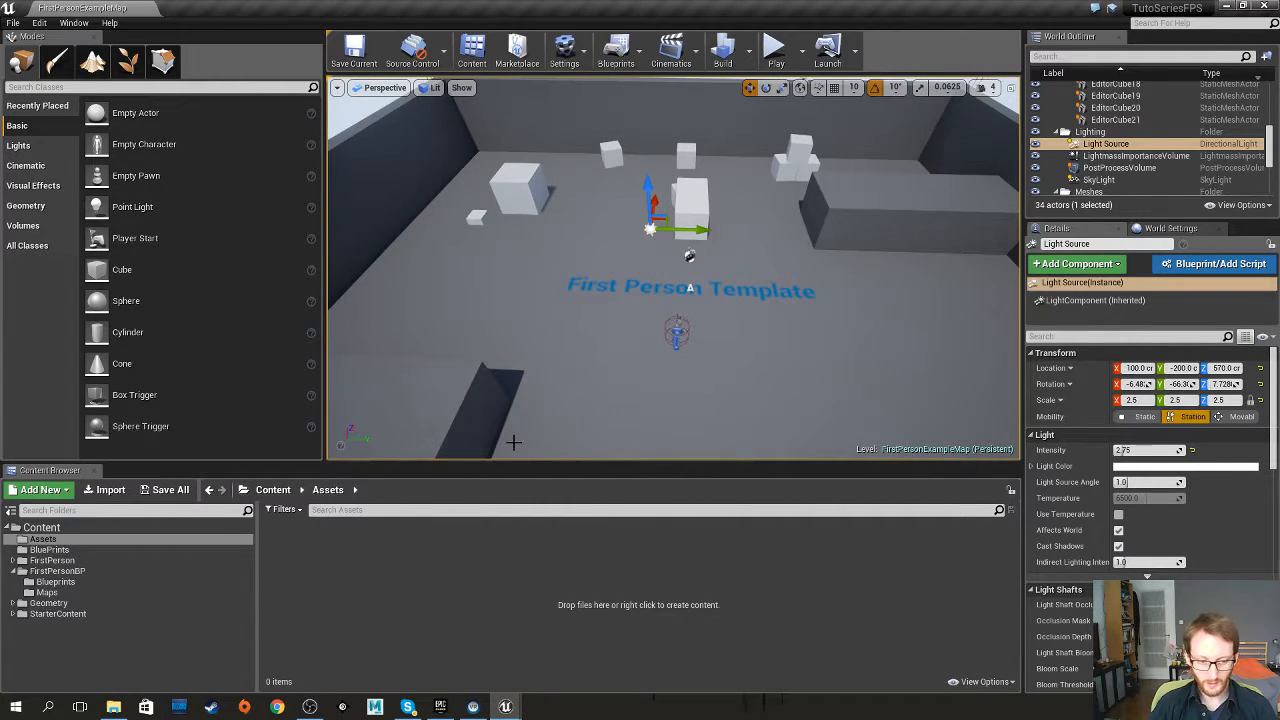
# Switch to File Explorer and open the TutoSeriesFPS project folder inside Documents > Unreal Projects
pyautogui.click(118, 705)
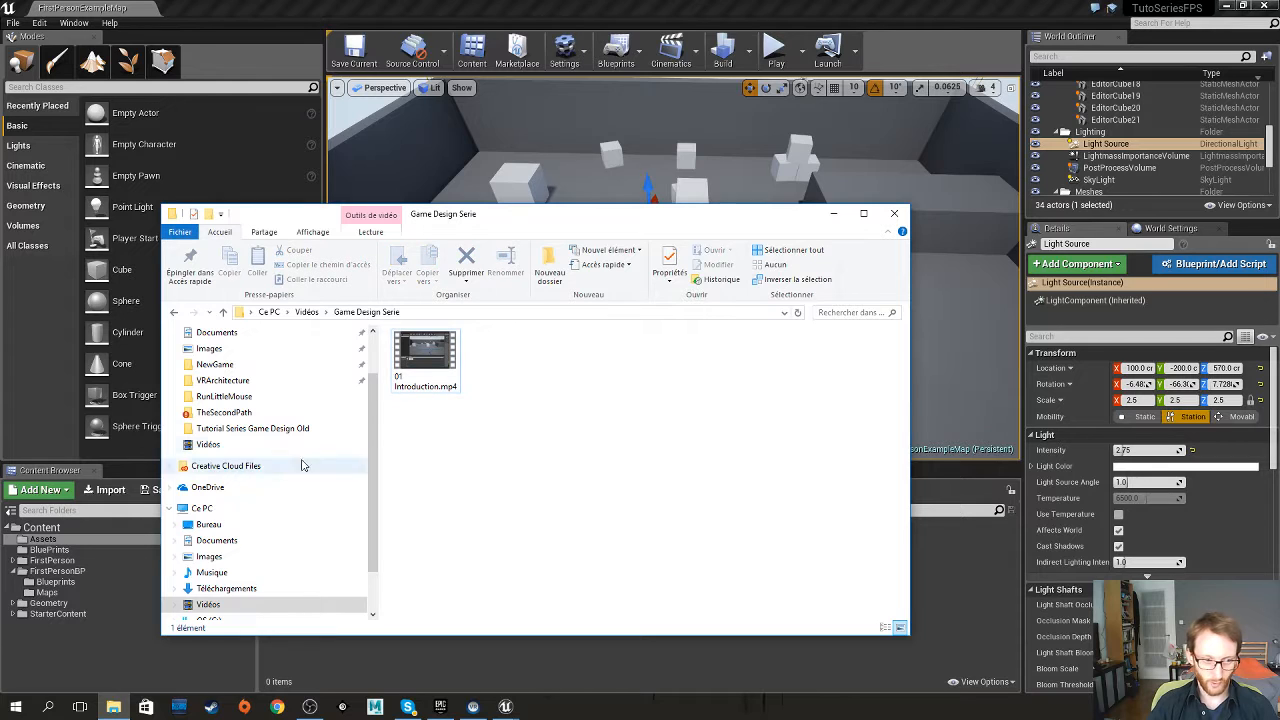
pyautogui.click(280, 429)
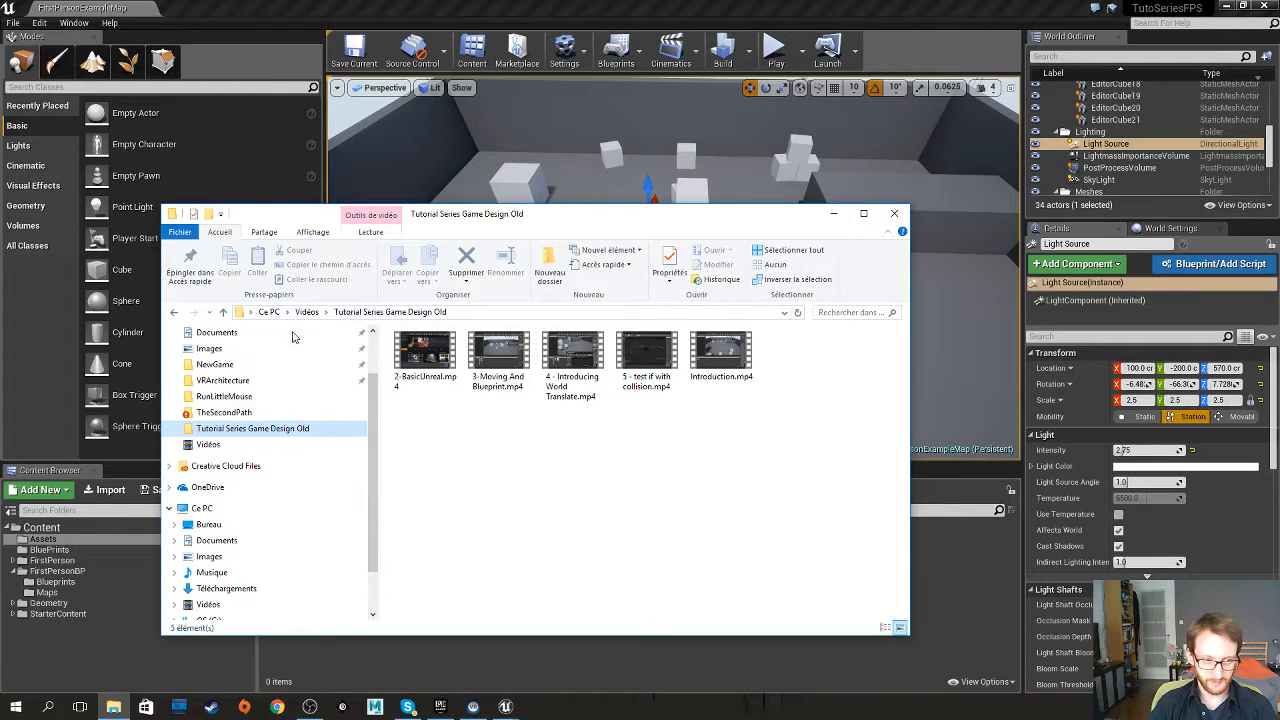
pyautogui.click(224, 412)
pyautogui.click(376, 312)
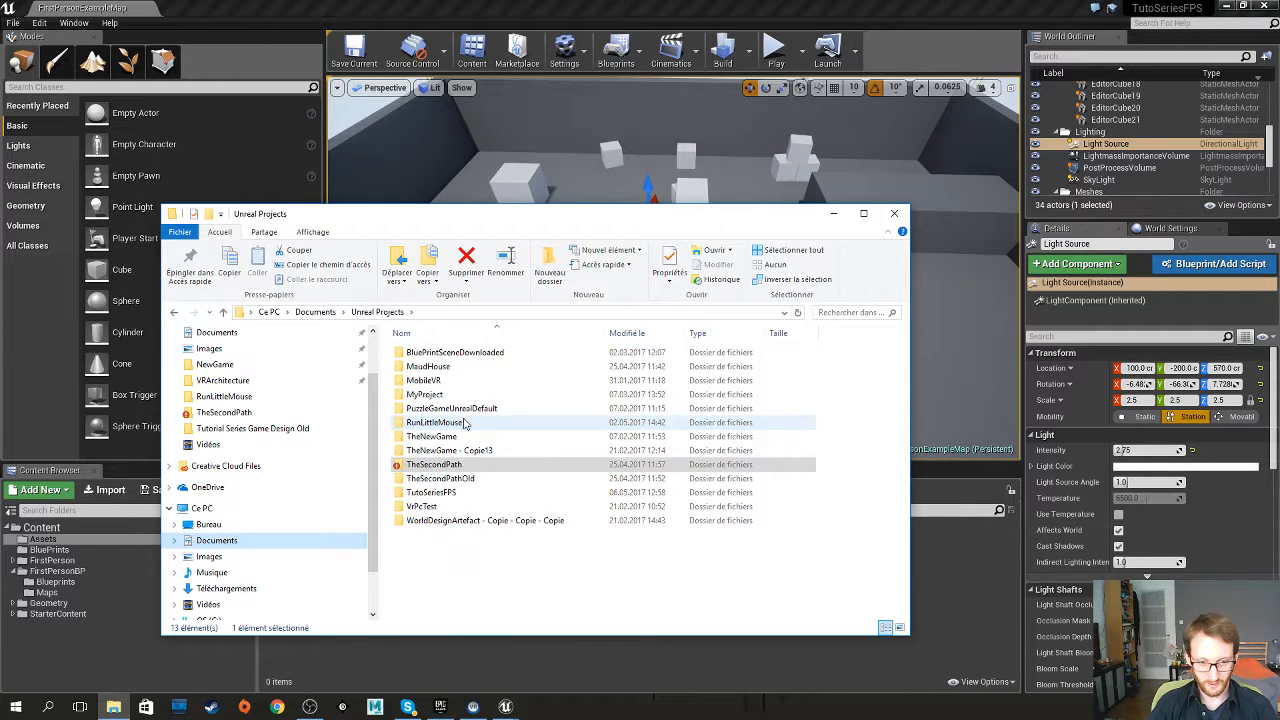
pyautogui.click(483, 491)
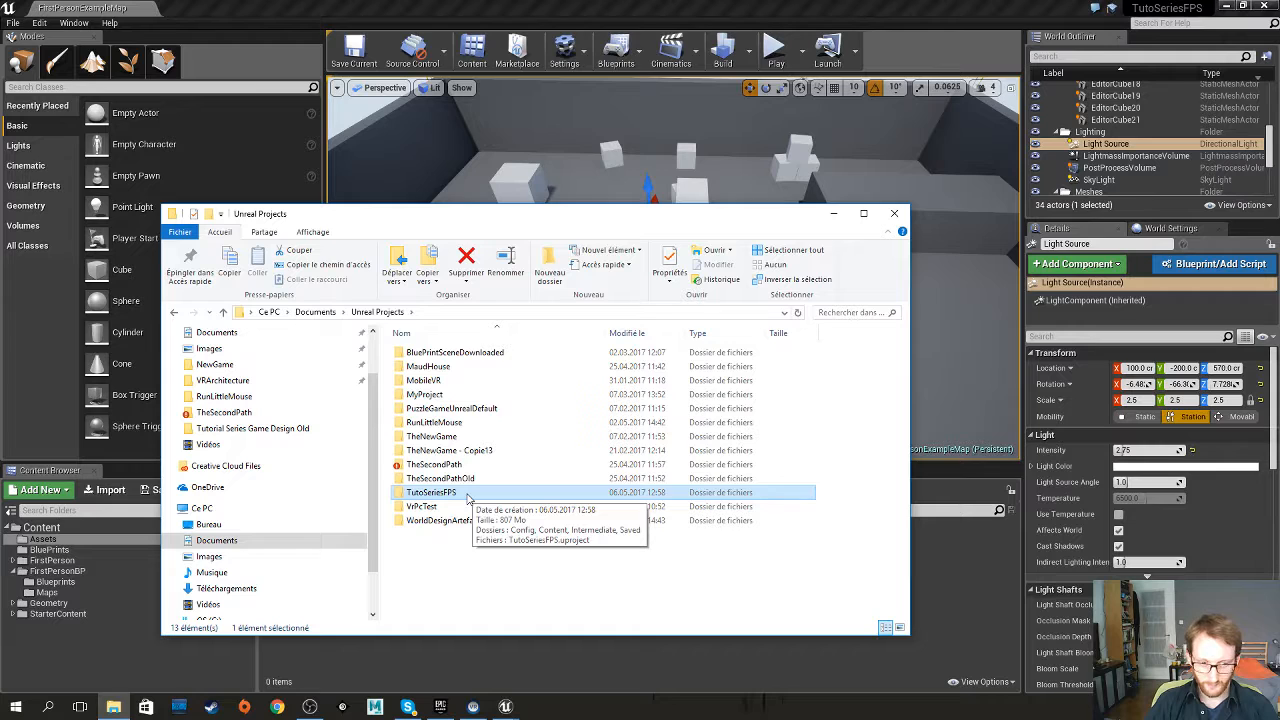
pyautogui.doubleClick(467, 495)
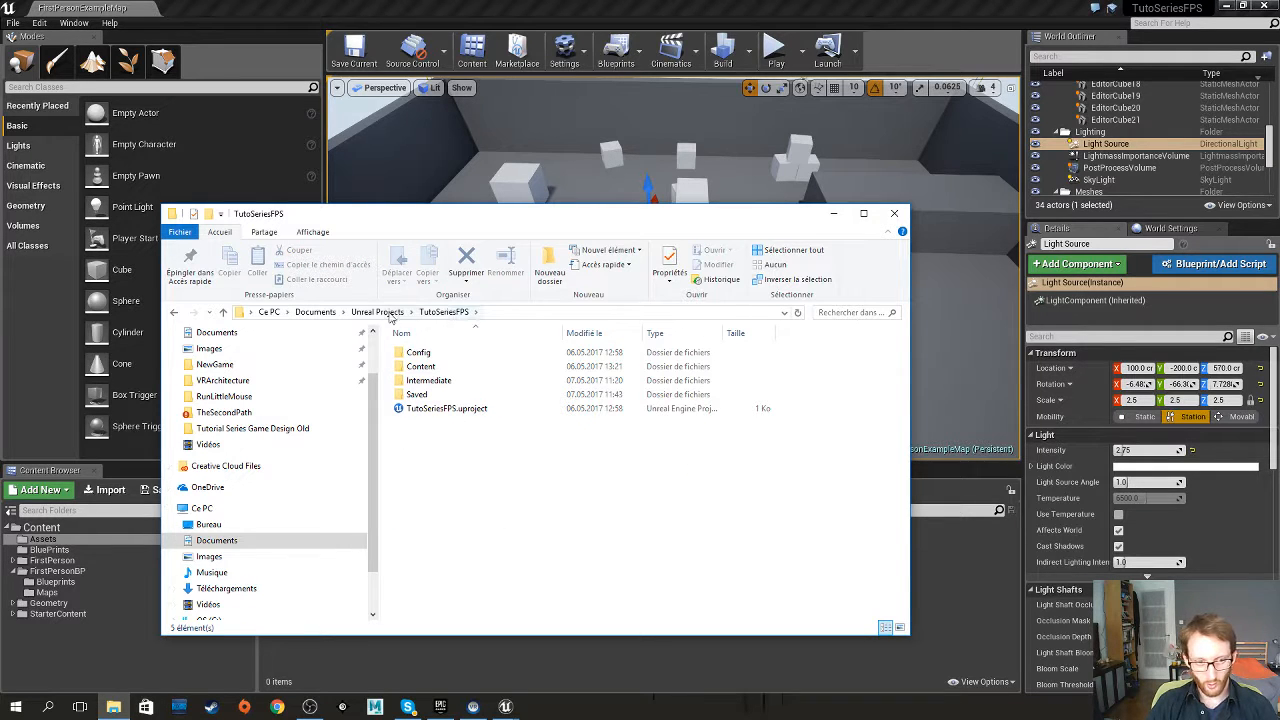
# Examine the project folder's contents and the options for sending a desktop shortcut of TutoSeriesFPS.uproject
pyautogui.moveTo(441, 440); pyautogui.dragTo(429, 353)
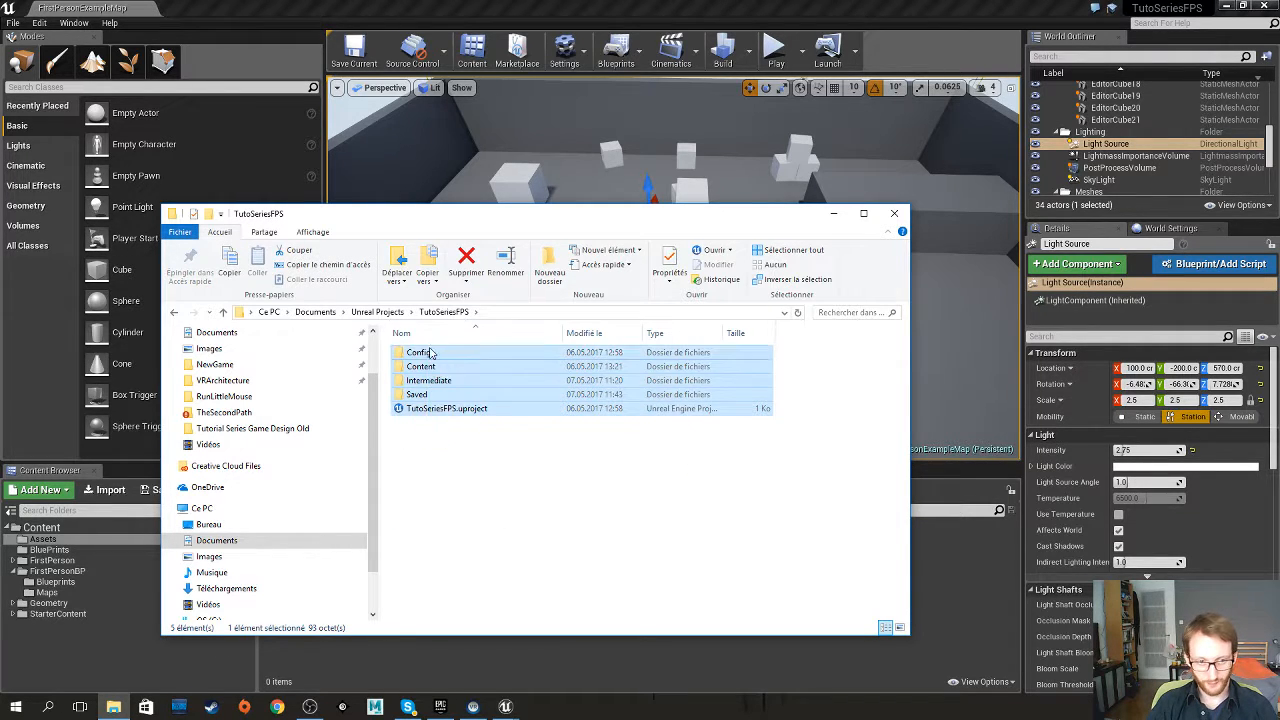
pyautogui.click(457, 431)
pyautogui.click(449, 410)
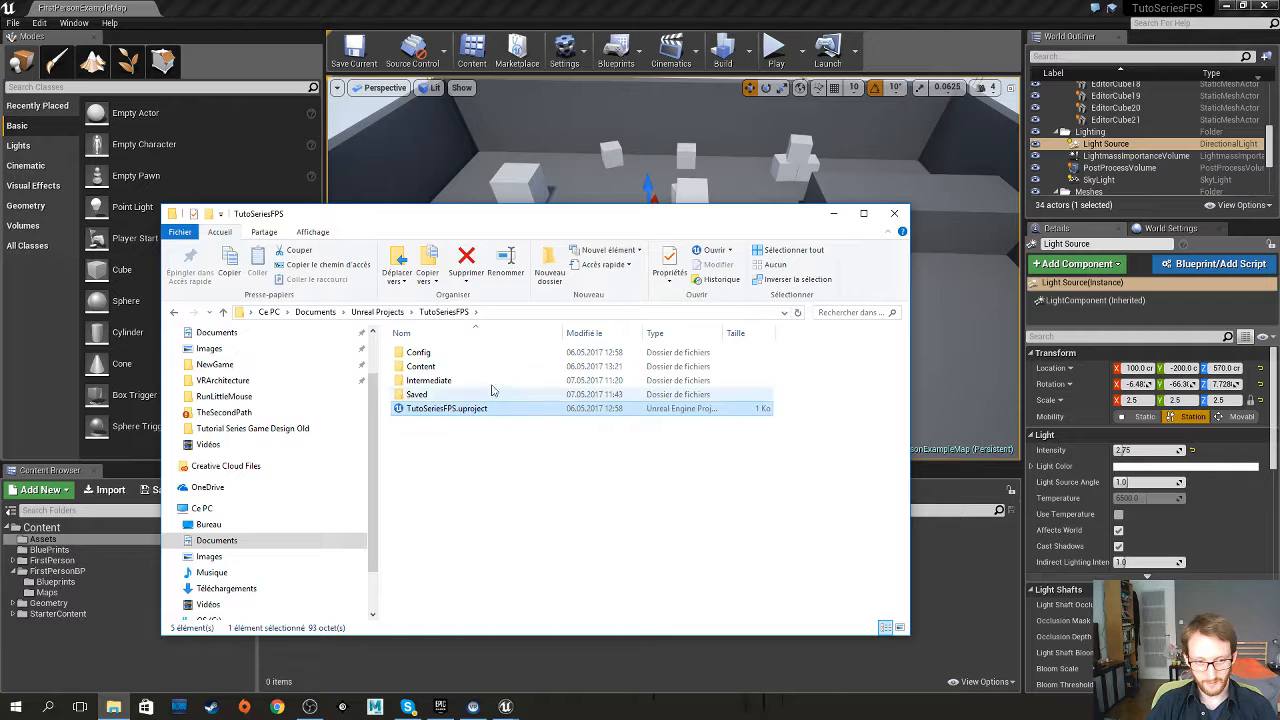
pyautogui.rightClick(419, 416)
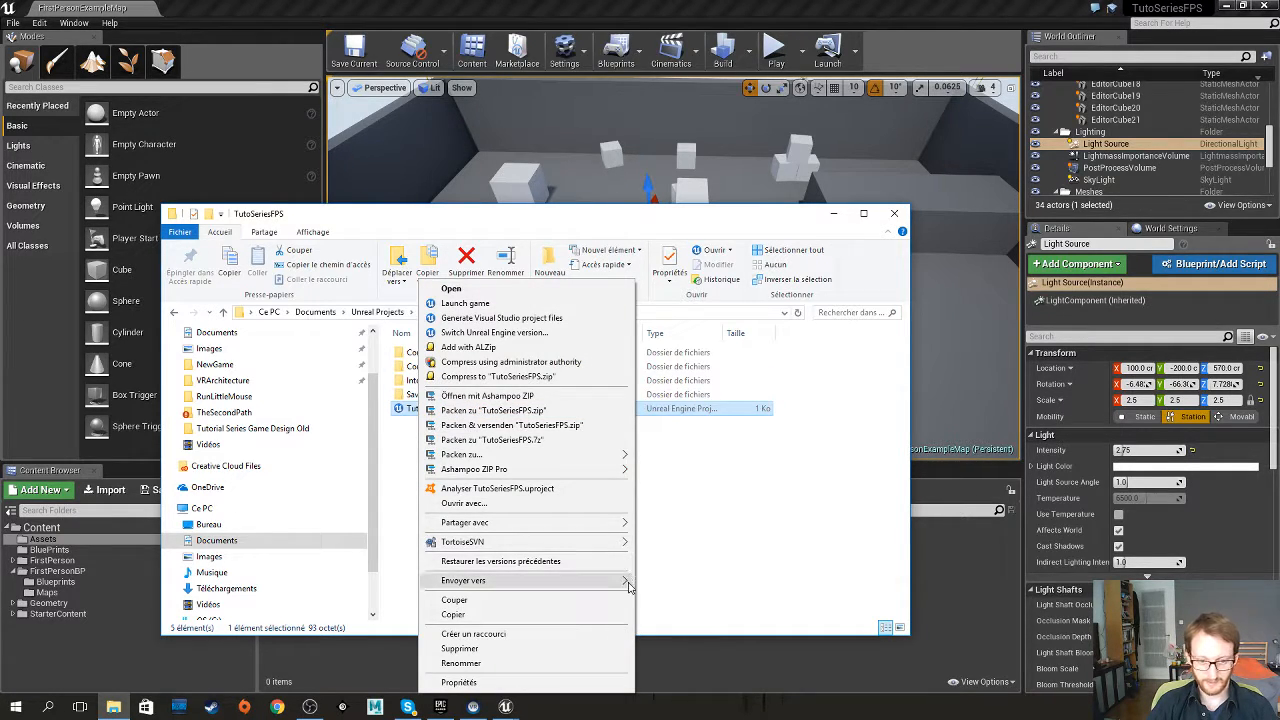
pyautogui.moveTo(628, 582)
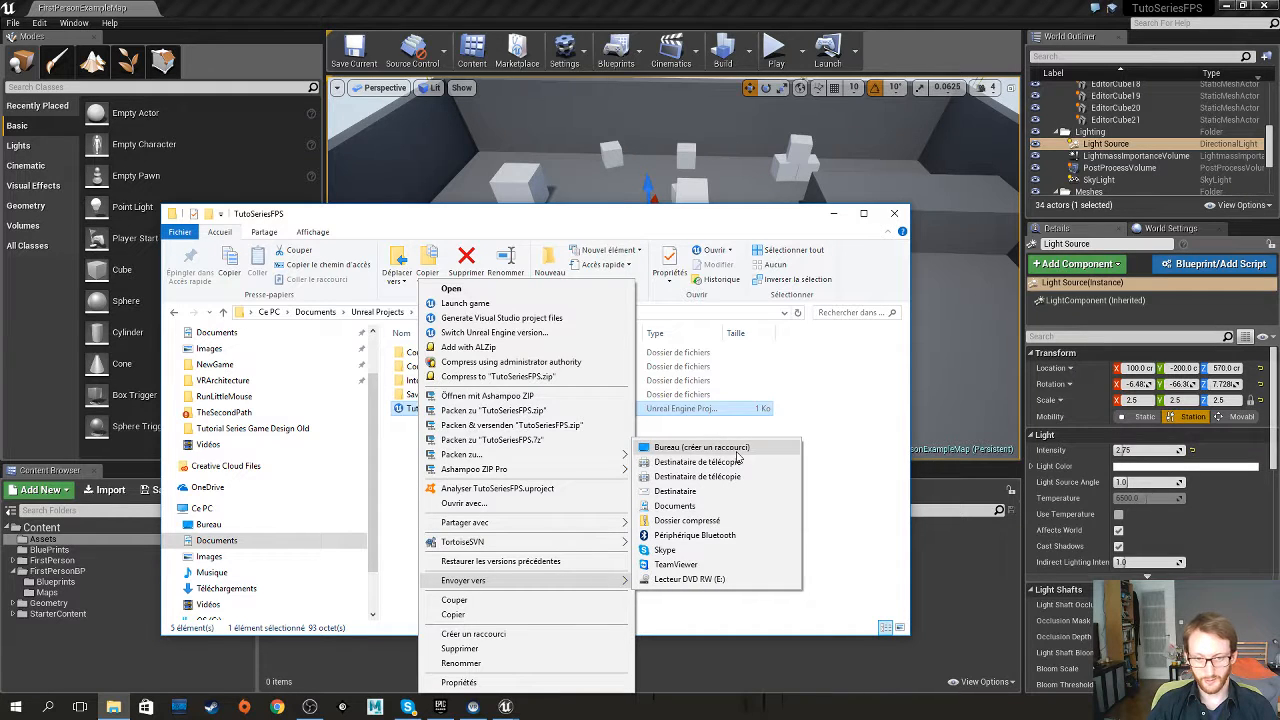
pyautogui.click(843, 432)
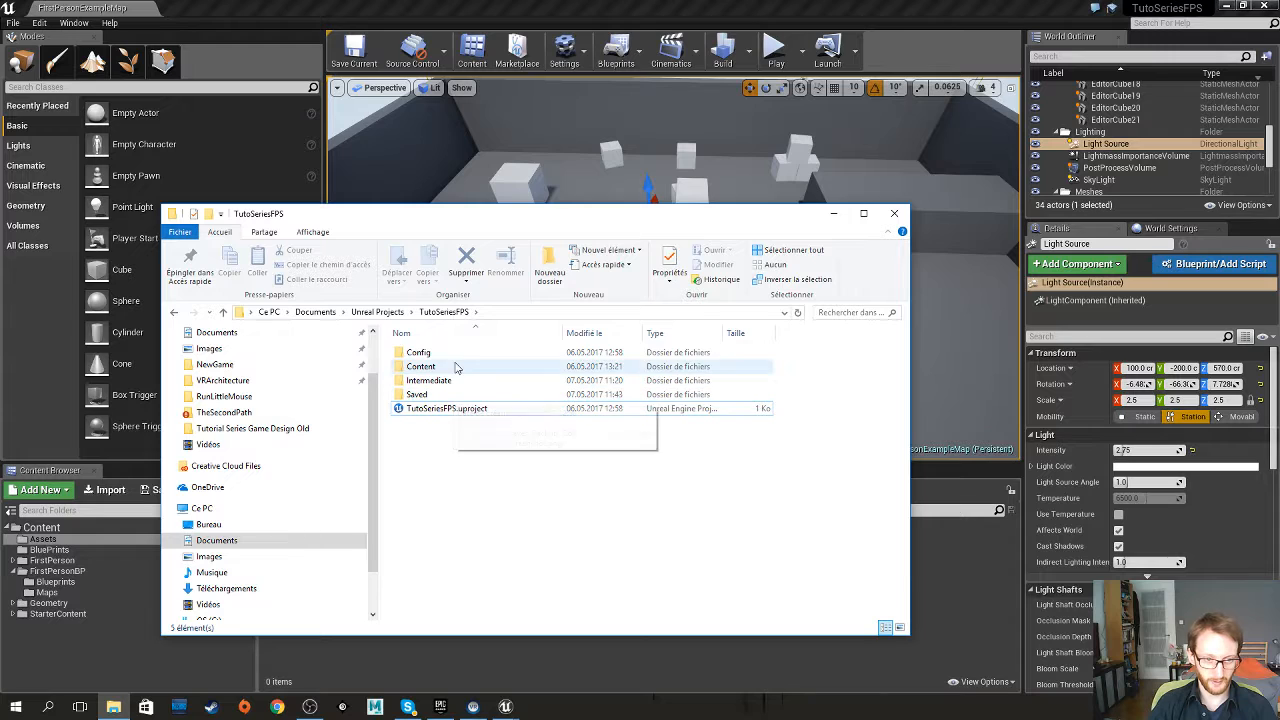
# Look inside the project's Config and Content folders
pyautogui.doubleClick(418, 352)
pyautogui.hotkey('alt', 'Left')
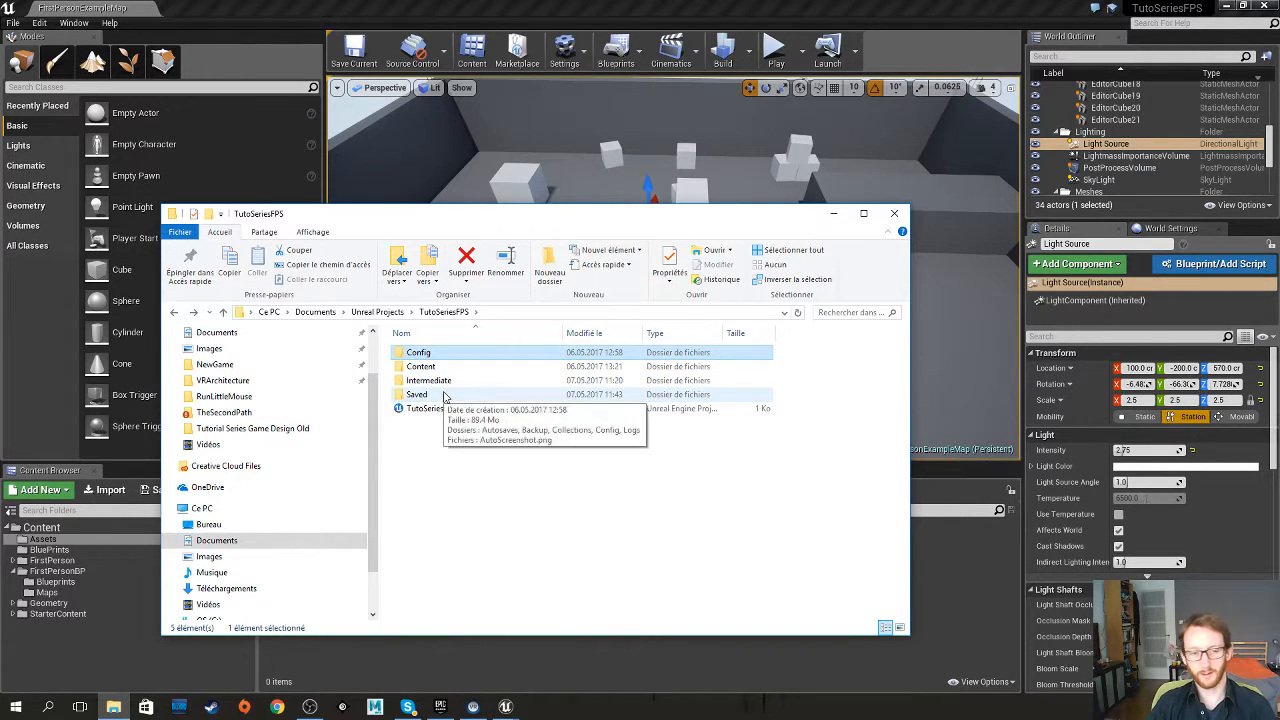
pyautogui.moveTo(442, 390)
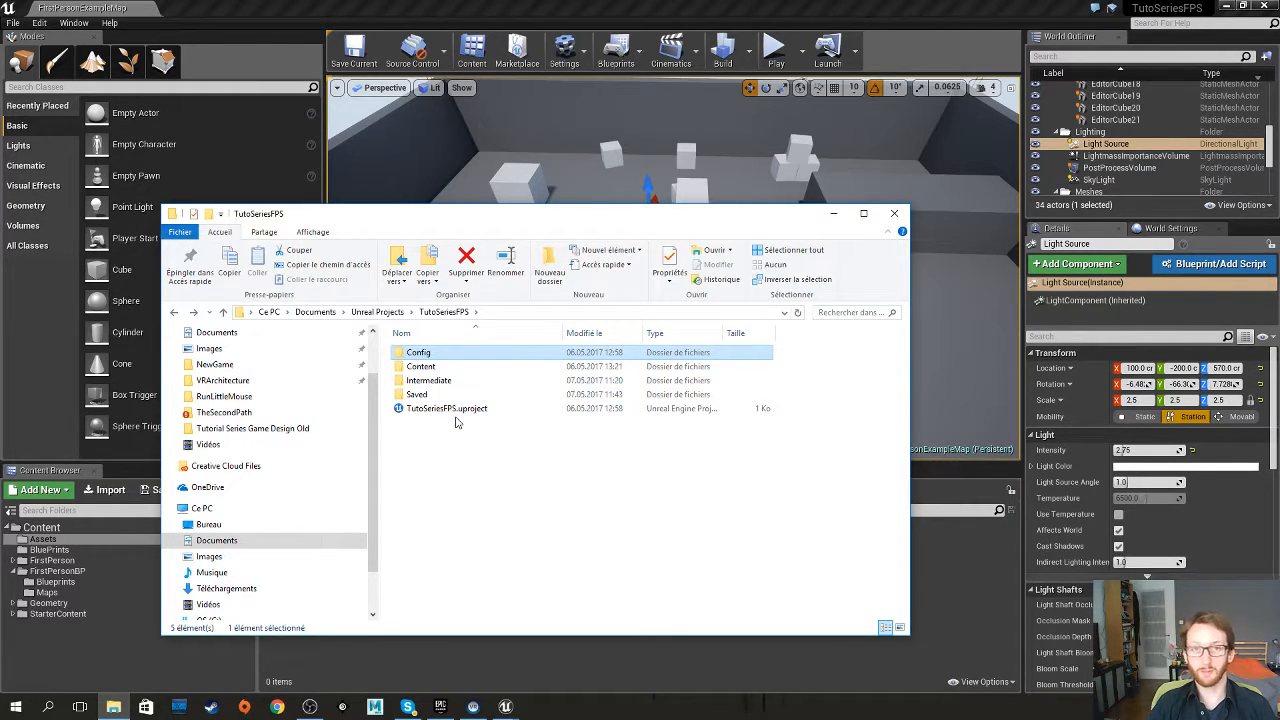
pyautogui.doubleClick(448, 367)
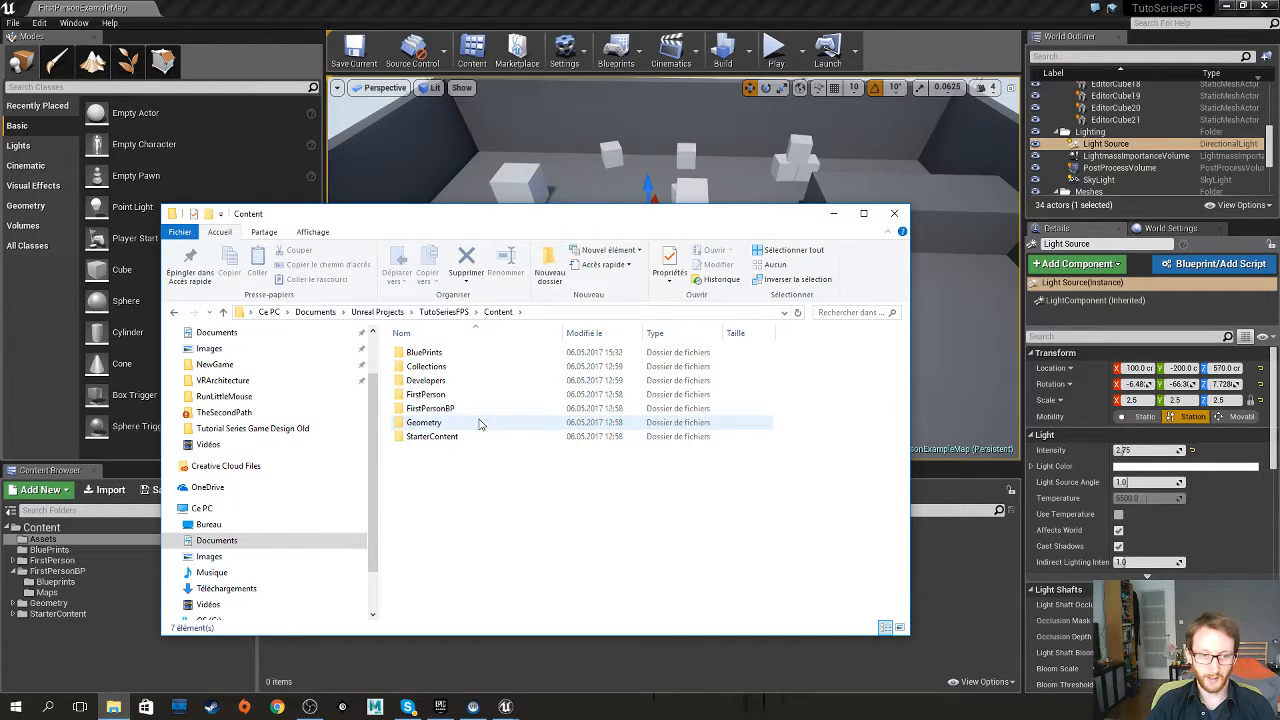
# View the contents of DefaultEngine.ini in the Config folder, close it without saving, and return to the project folder
pyautogui.press('BackSpace')
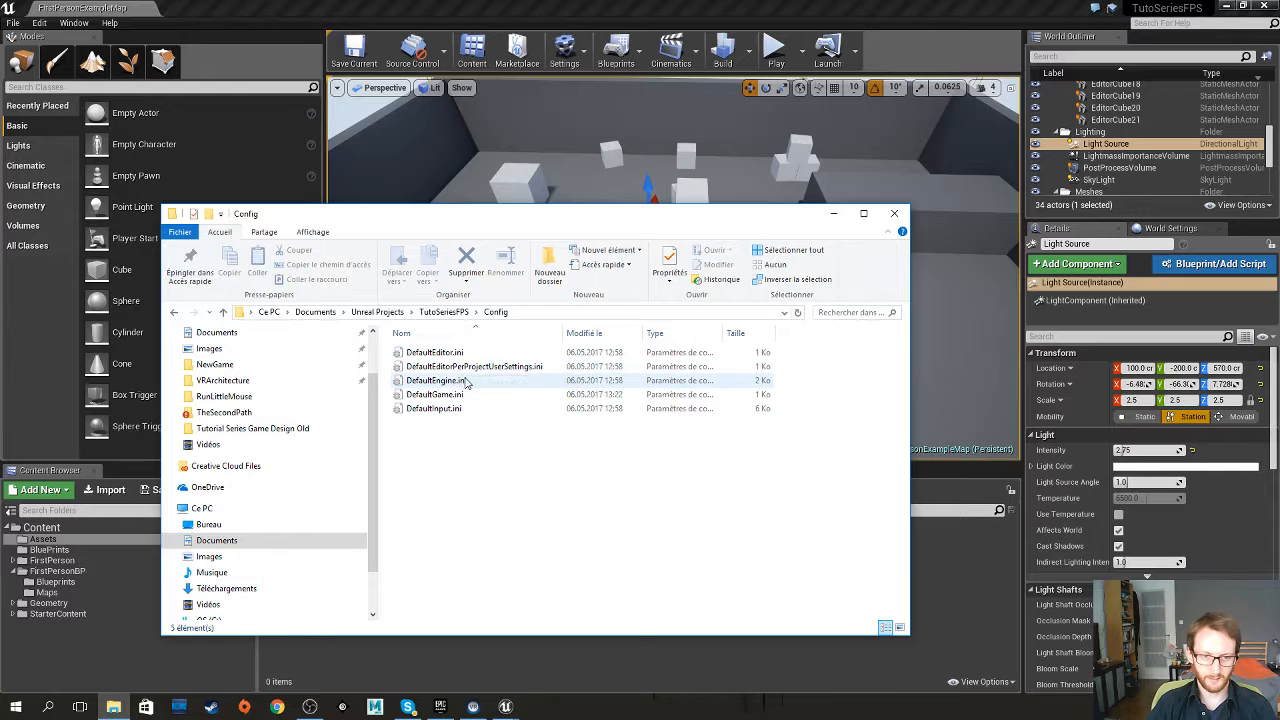
pyautogui.doubleClick(470, 380)
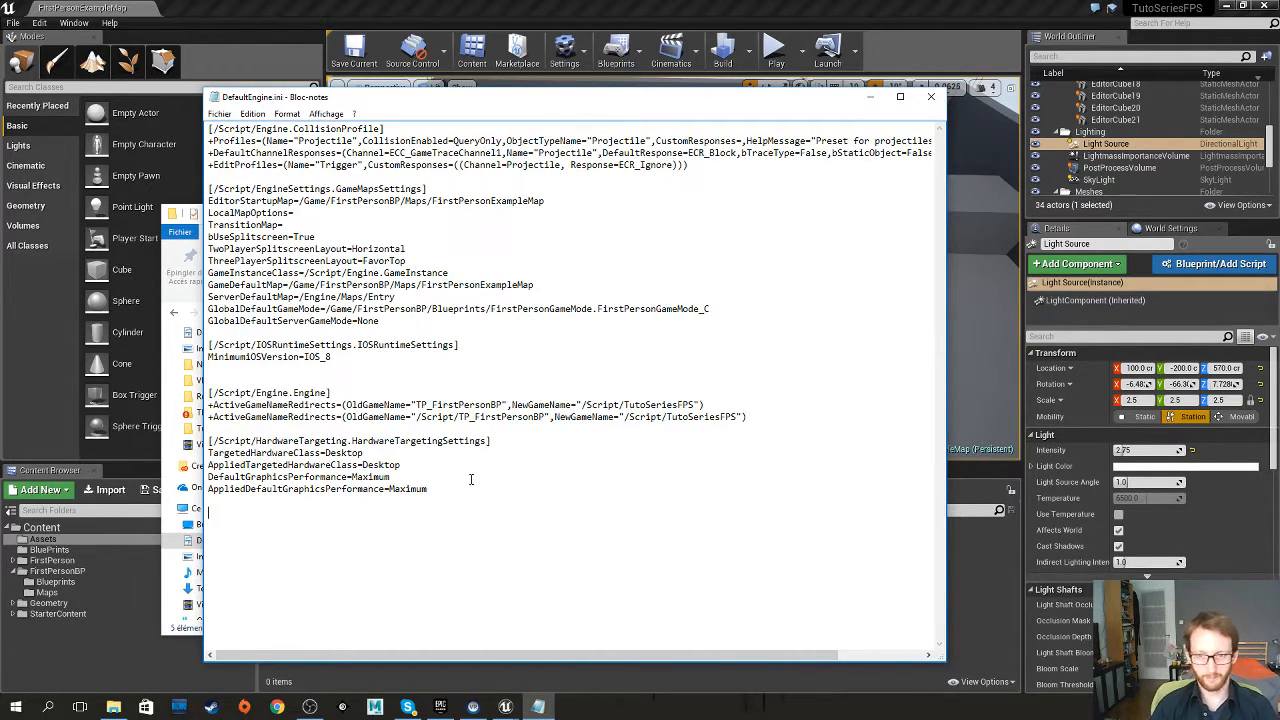
pyautogui.click(931, 97)
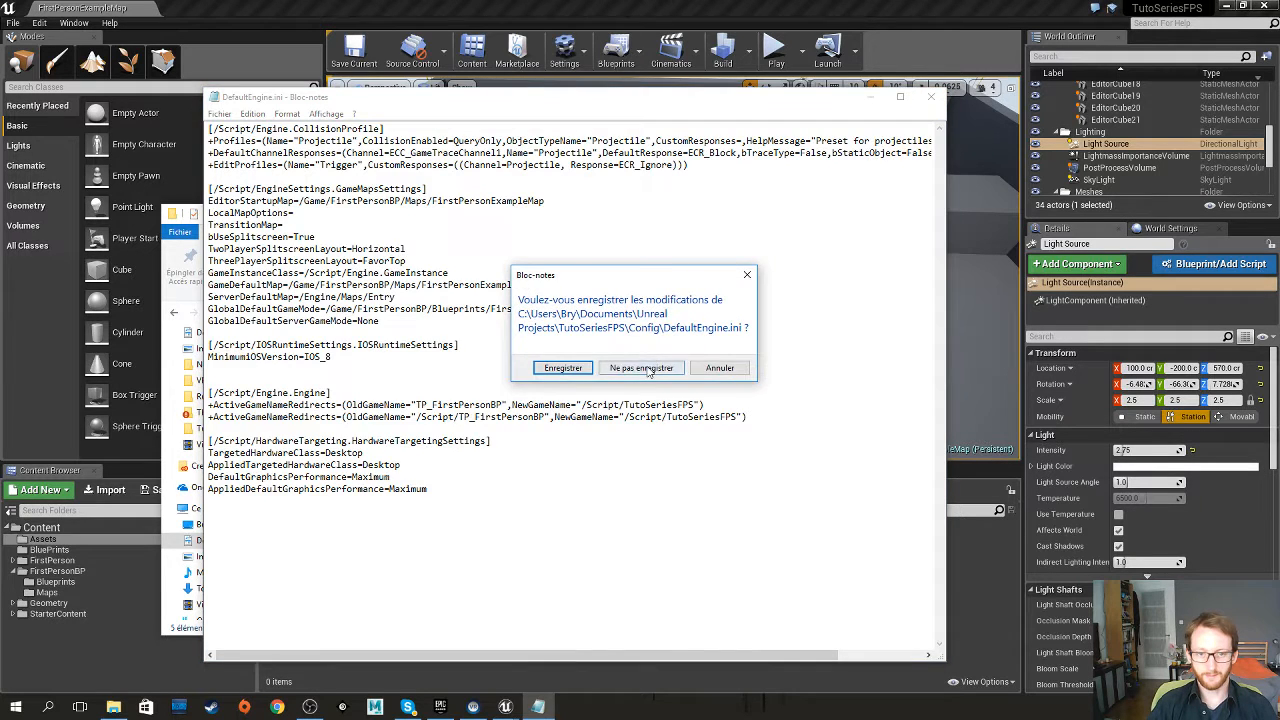
pyautogui.click(655, 367)
pyautogui.press('BackSpace')
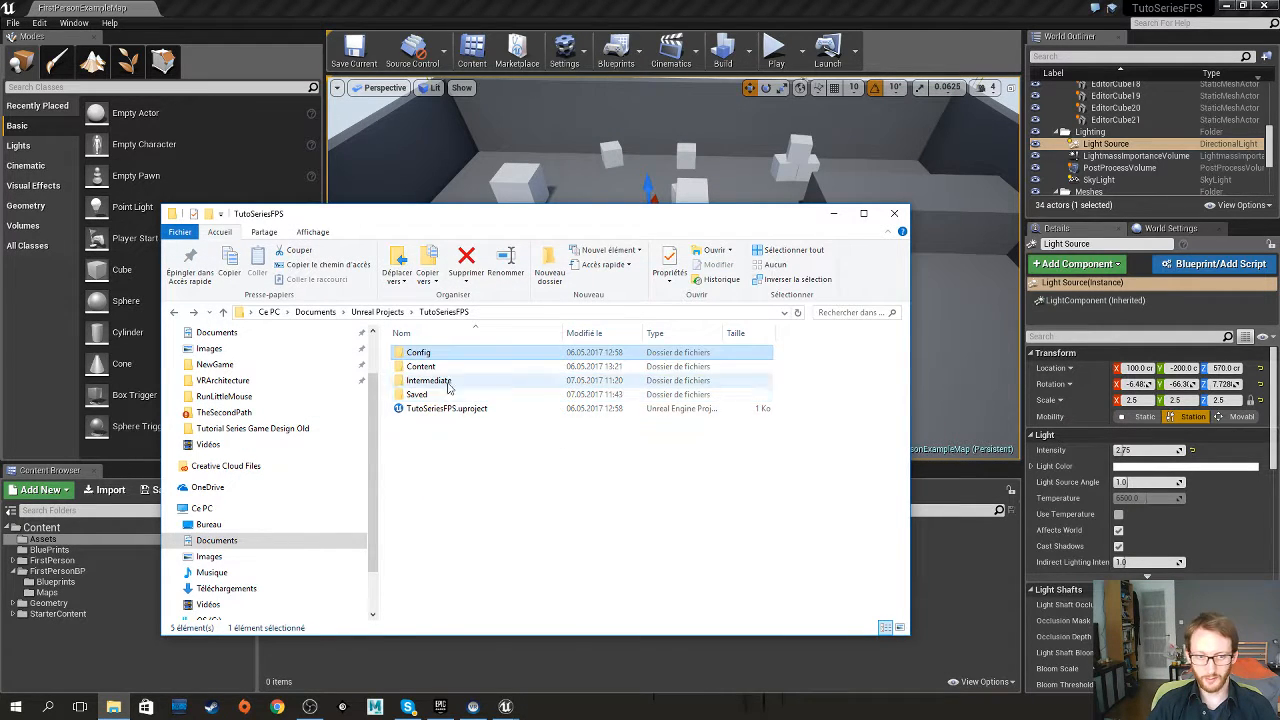
# Examine the TutoSeriesFPS.uproject file and the options available for the whole TutoSeriesFPS folder inside Unreal Projects
pyautogui.click(450, 447)
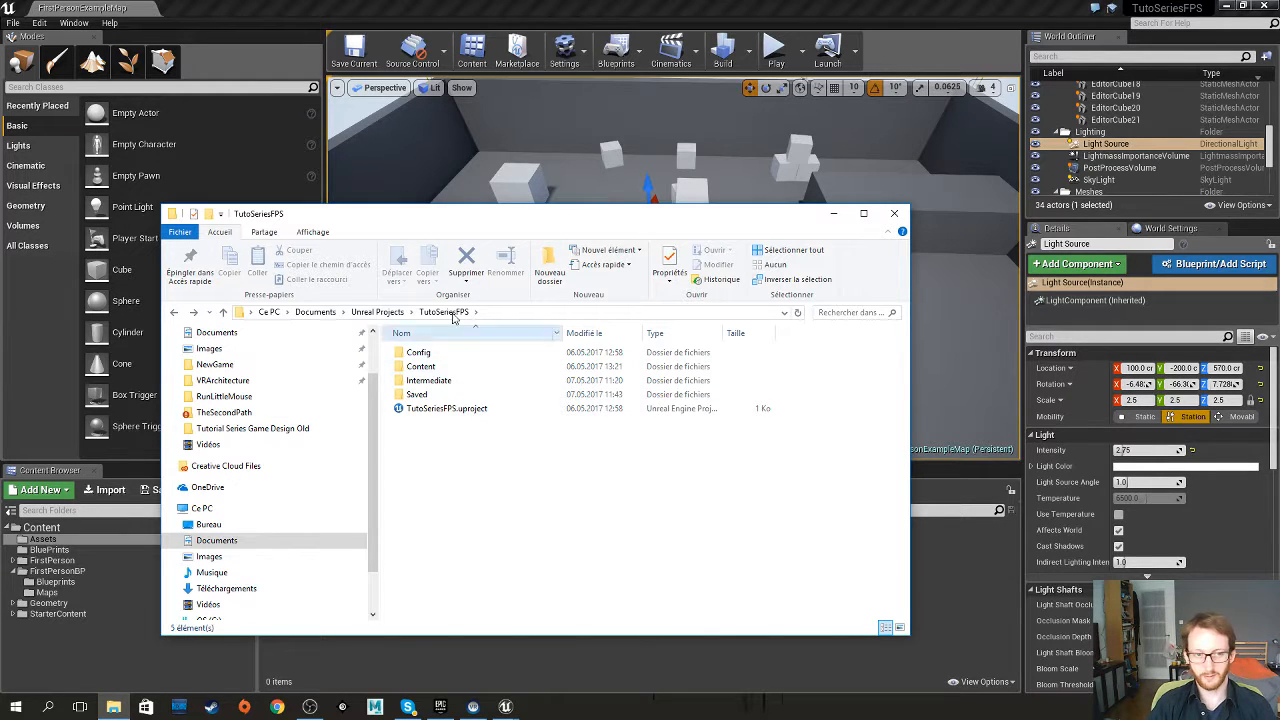
pyautogui.click(460, 409)
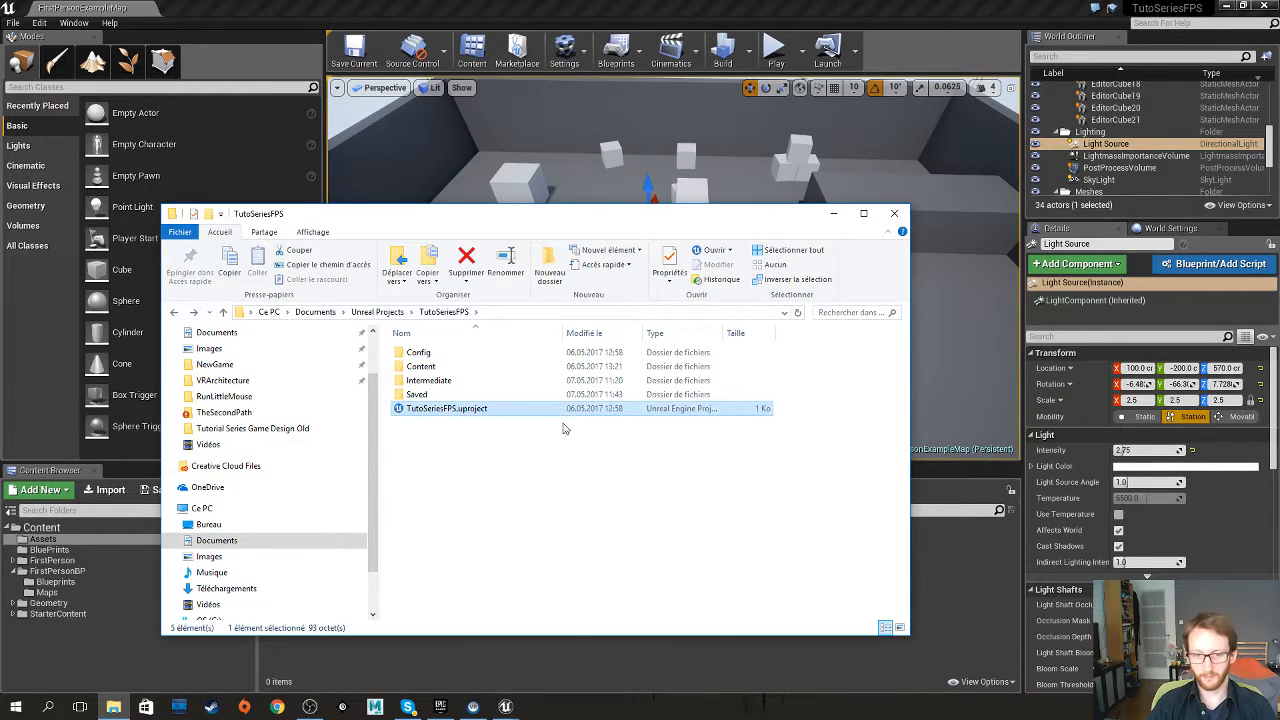
pyautogui.click(386, 313)
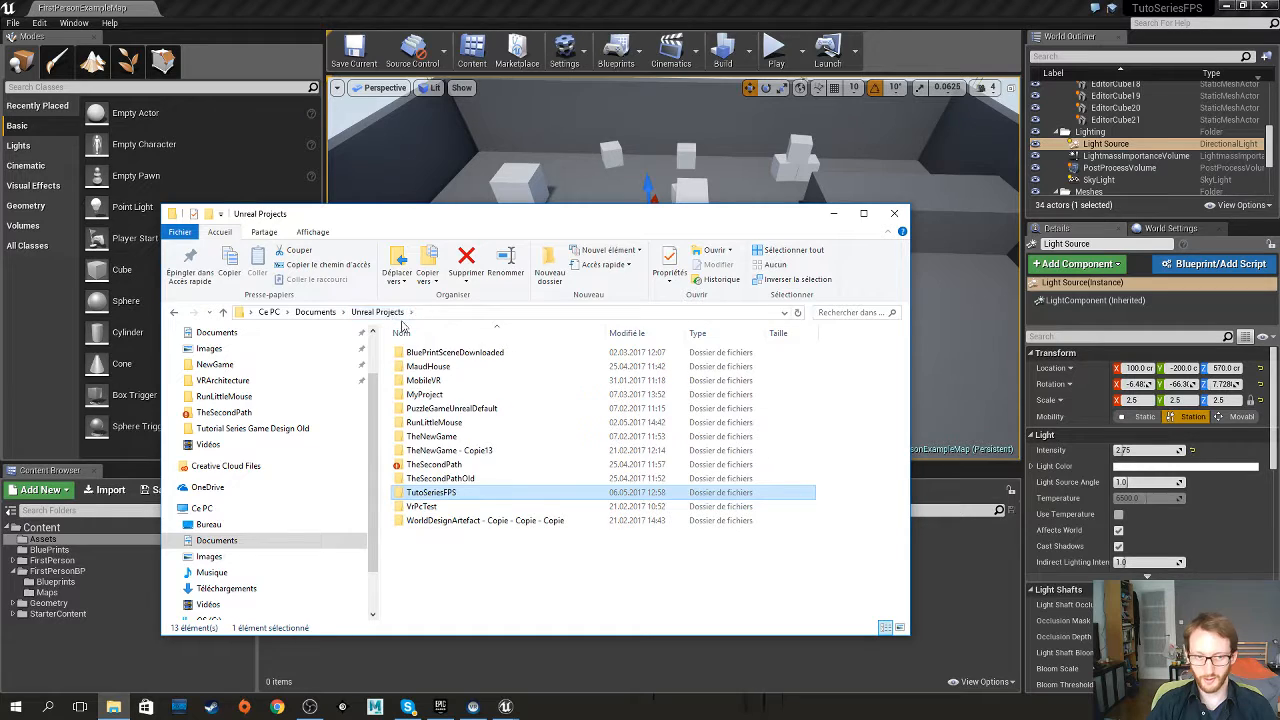
pyautogui.rightClick(450, 497)
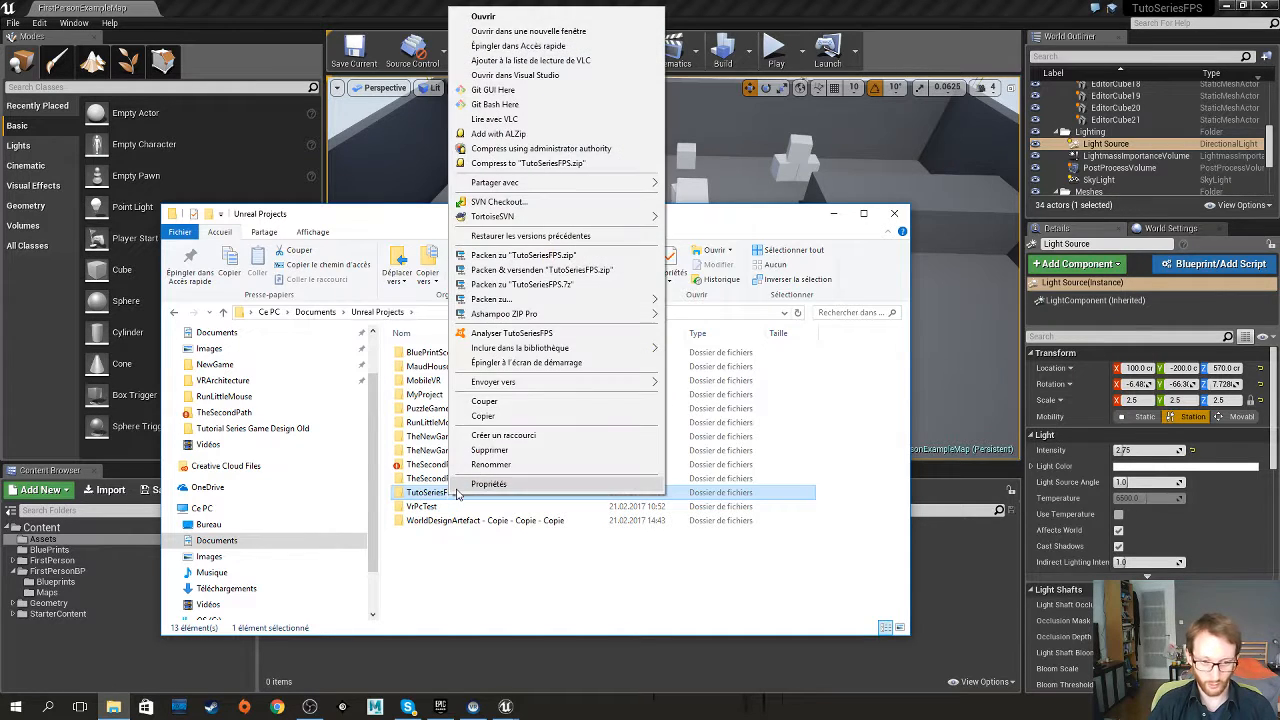
pyautogui.click(475, 561)
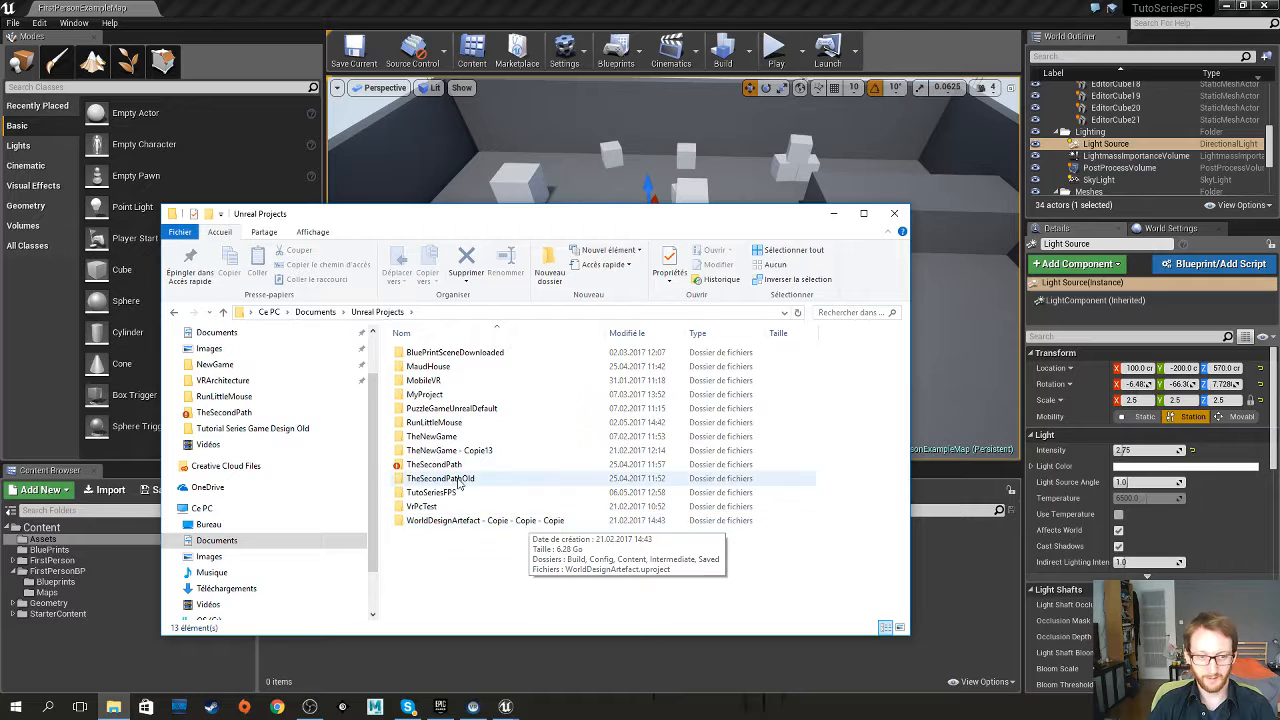
pyautogui.doubleClick(445, 492)
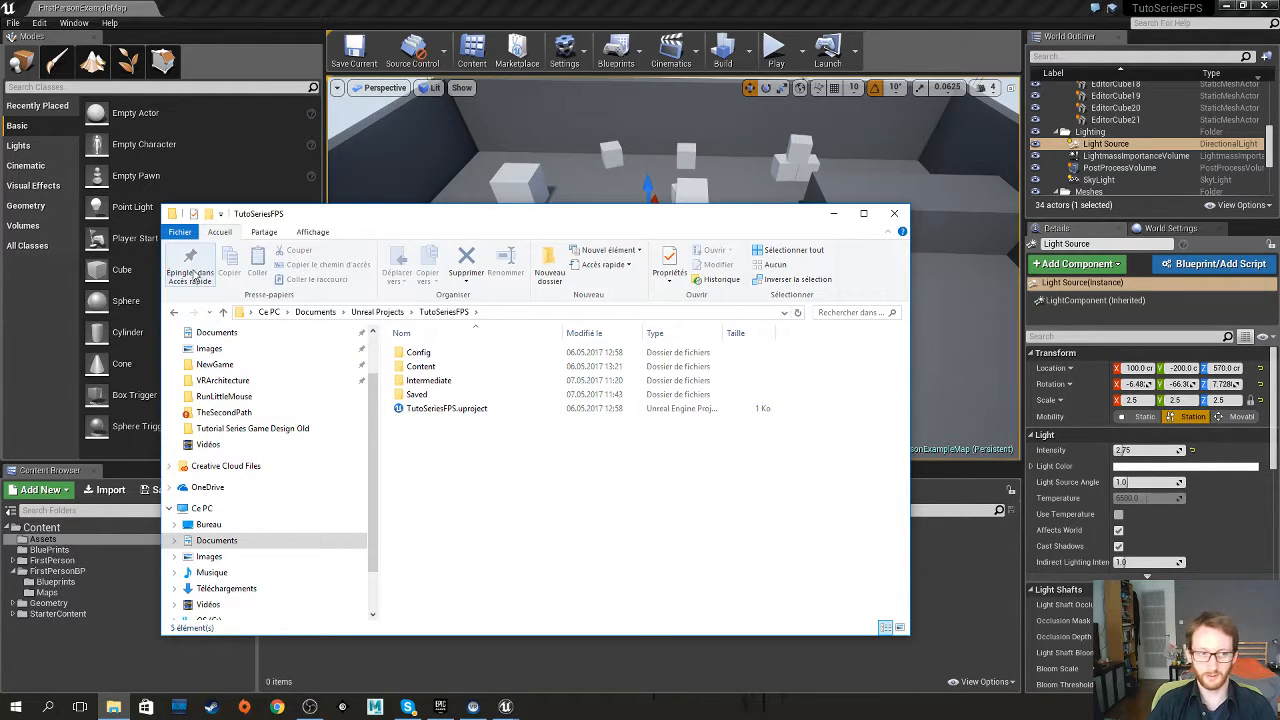
pyautogui.click(175, 313)
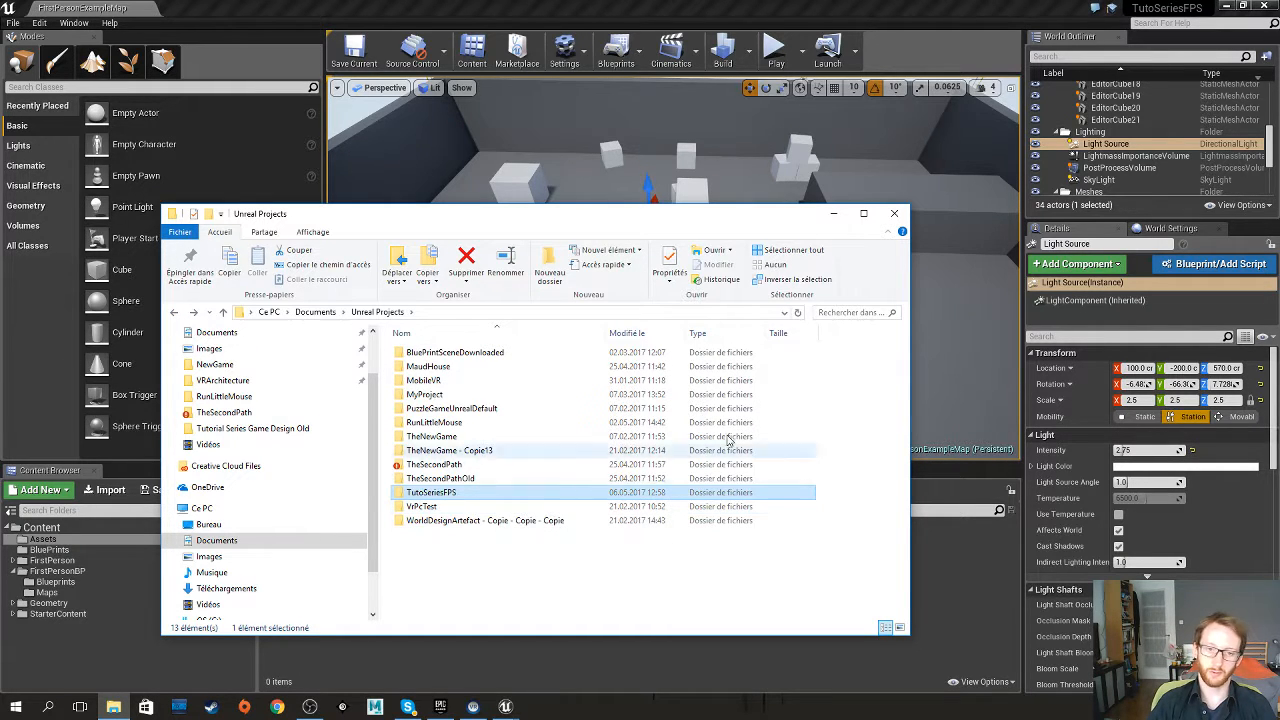
# Switch back to Unreal Editor and select the first-person character in the level
pyautogui.click(874, 6)
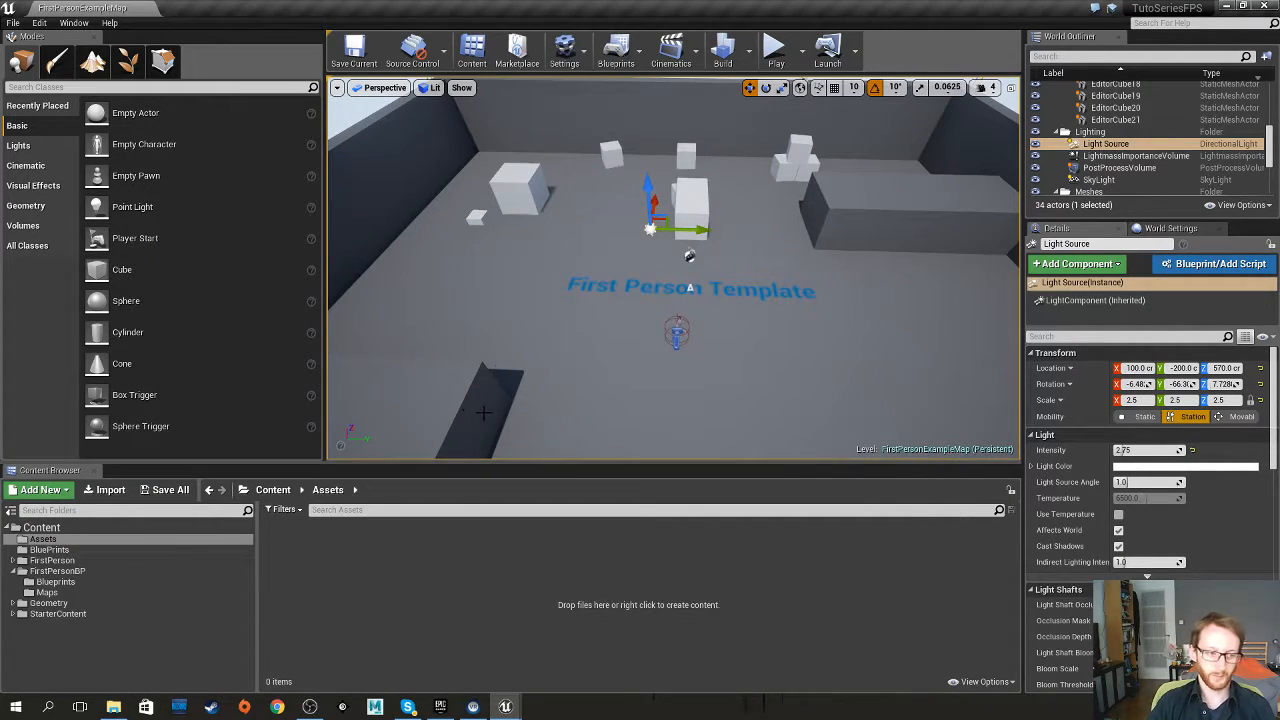
pyautogui.moveTo(681, 350)
pyautogui.mouseDown(button='right')
pyautogui.moveTo(770, 385)
pyautogui.moveTo(742, 350)
pyautogui.moveTo(715, 375)
pyautogui.moveTo(681, 350)
pyautogui.mouseUp(button='right')
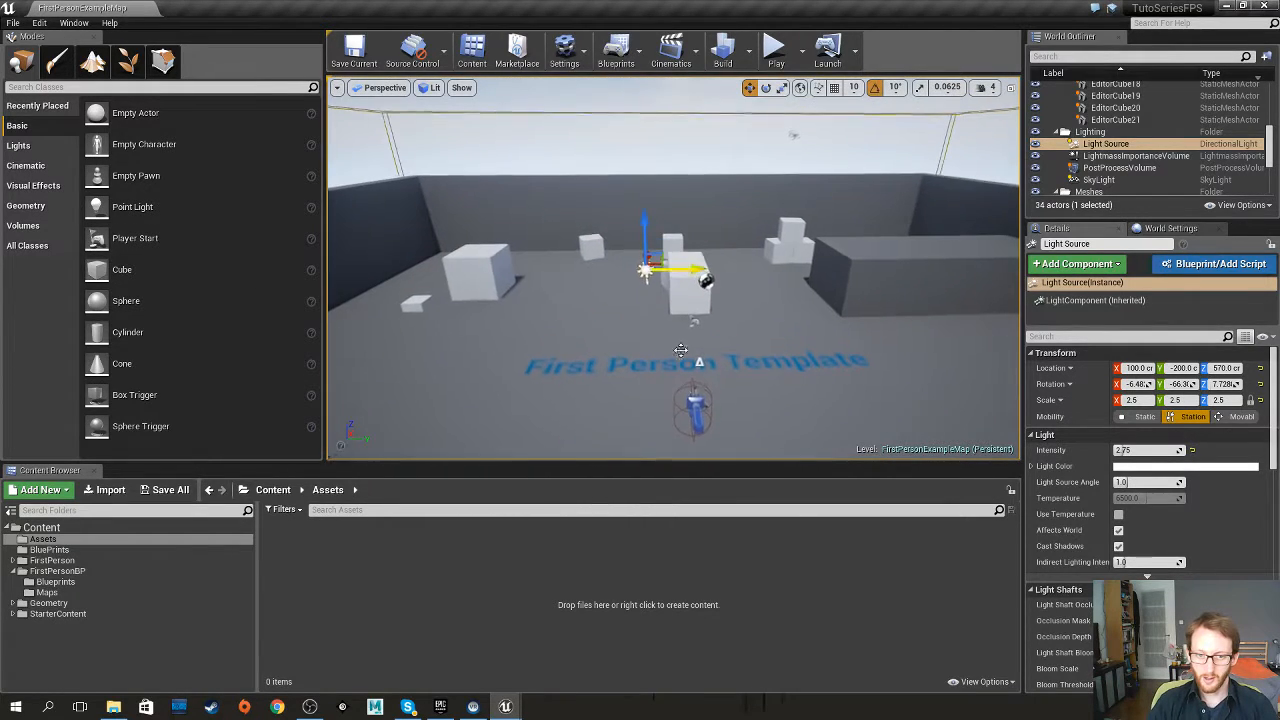
pyautogui.click(697, 400)
pyautogui.moveTo(697, 400); pyautogui.dragTo(550, 405, button='right')
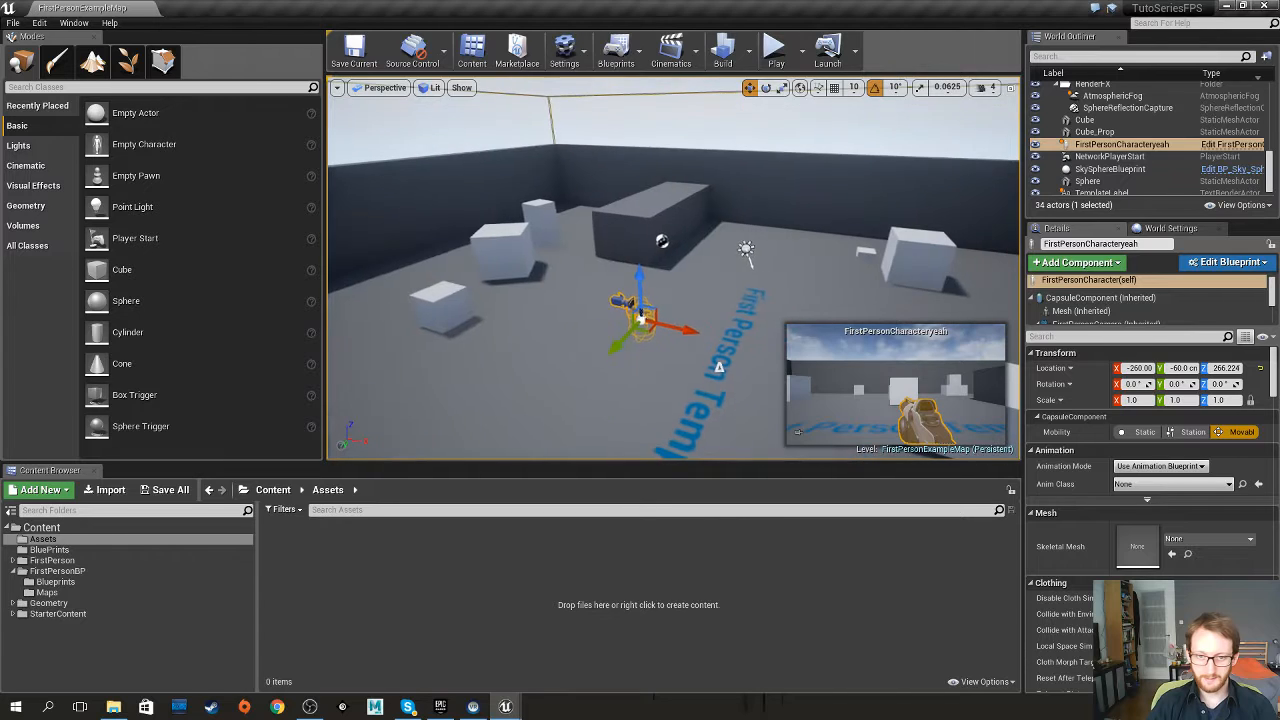
pyautogui.moveTo(700, 312); pyautogui.dragTo(704, 312, button='right')
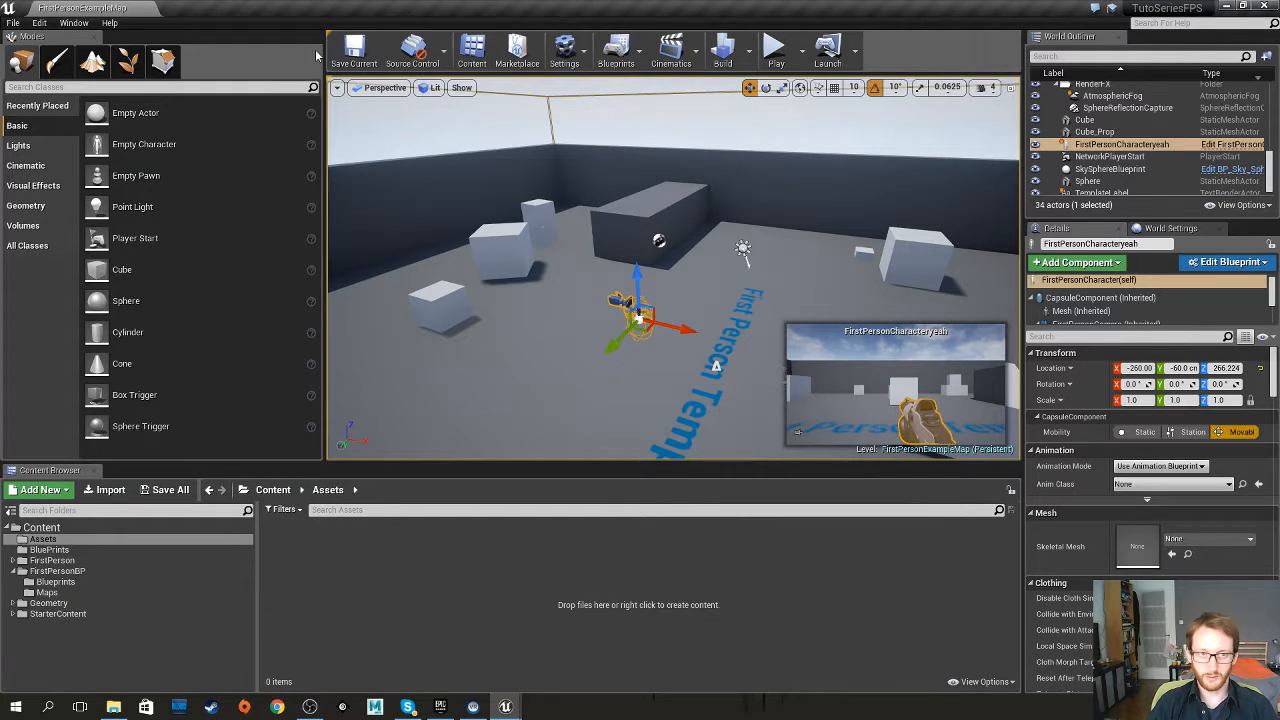
pyautogui.click(13, 22)
pyautogui.click(13, 22)
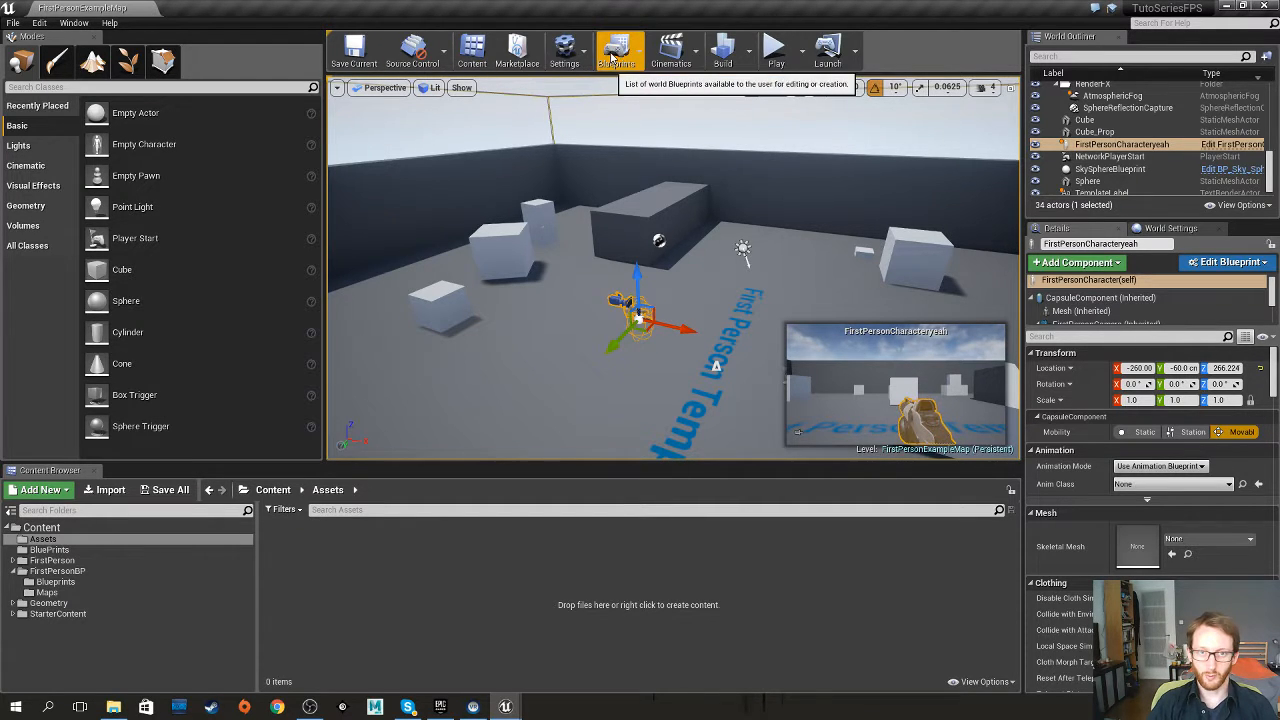
# Play the level in the viewport, walk around and shoot with the first-person character, and stop the session
pyautogui.click(776, 52)
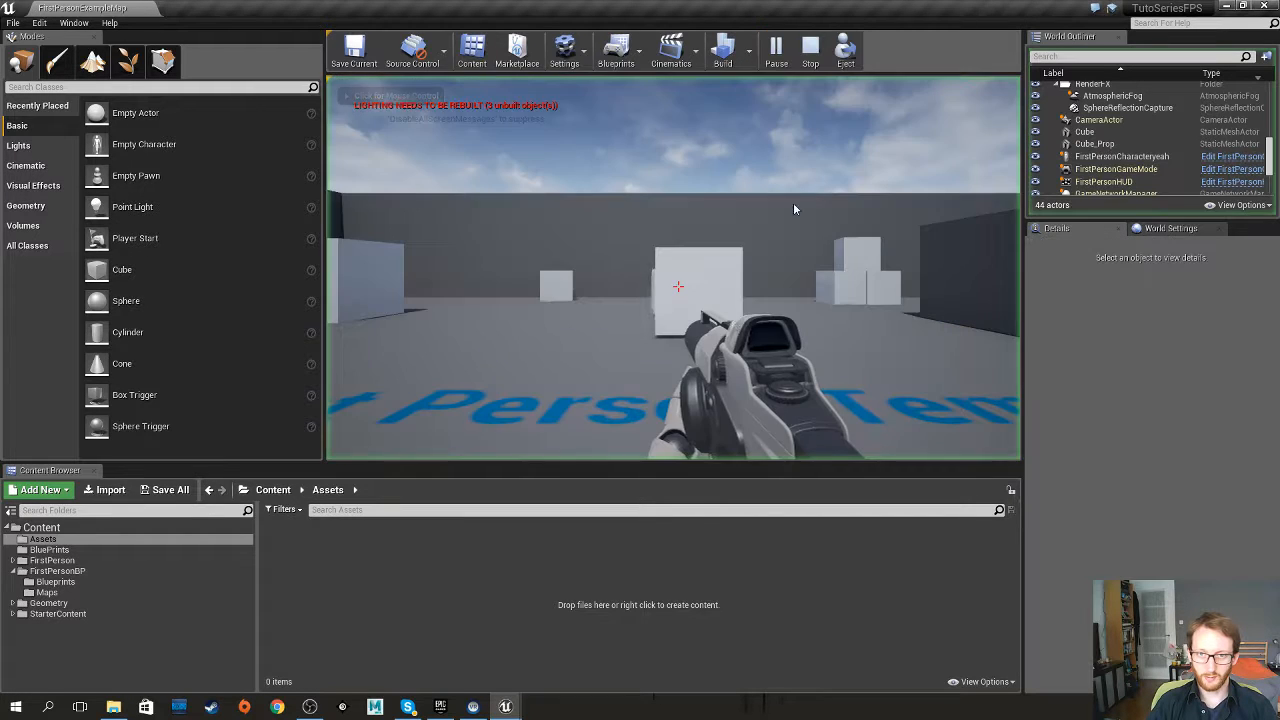
pyautogui.press('w')
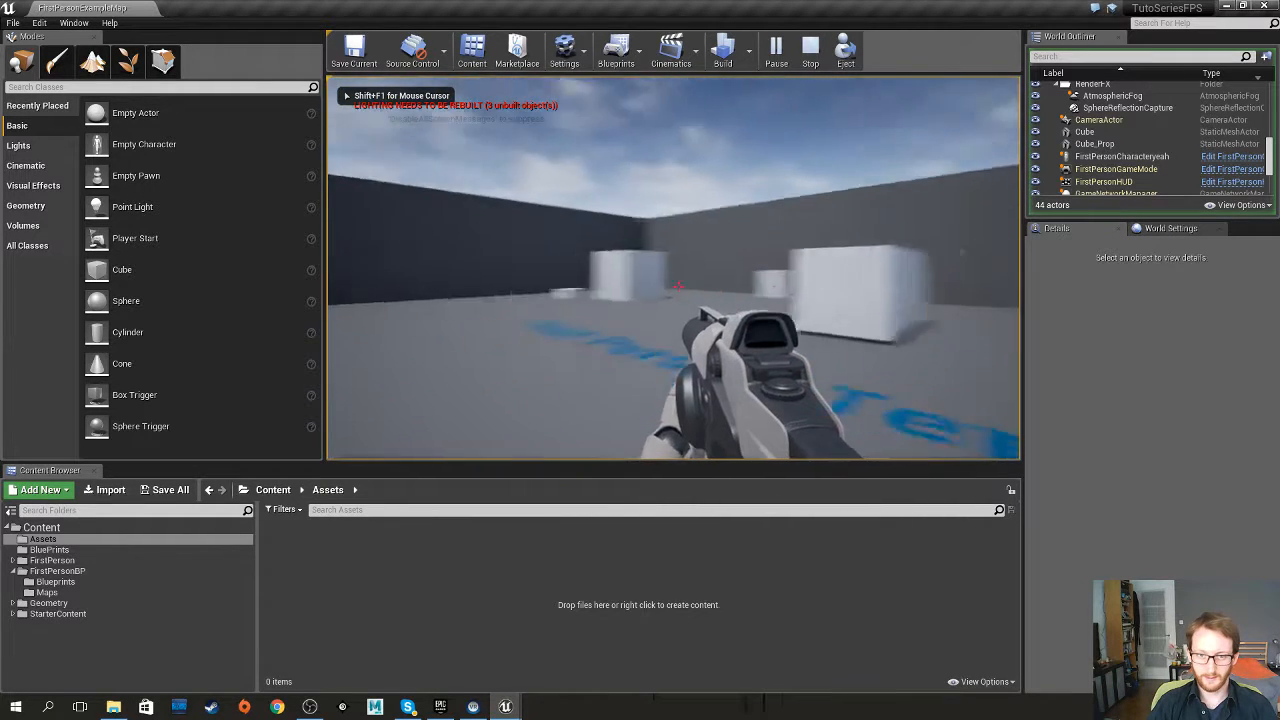
pyautogui.click(678, 287)
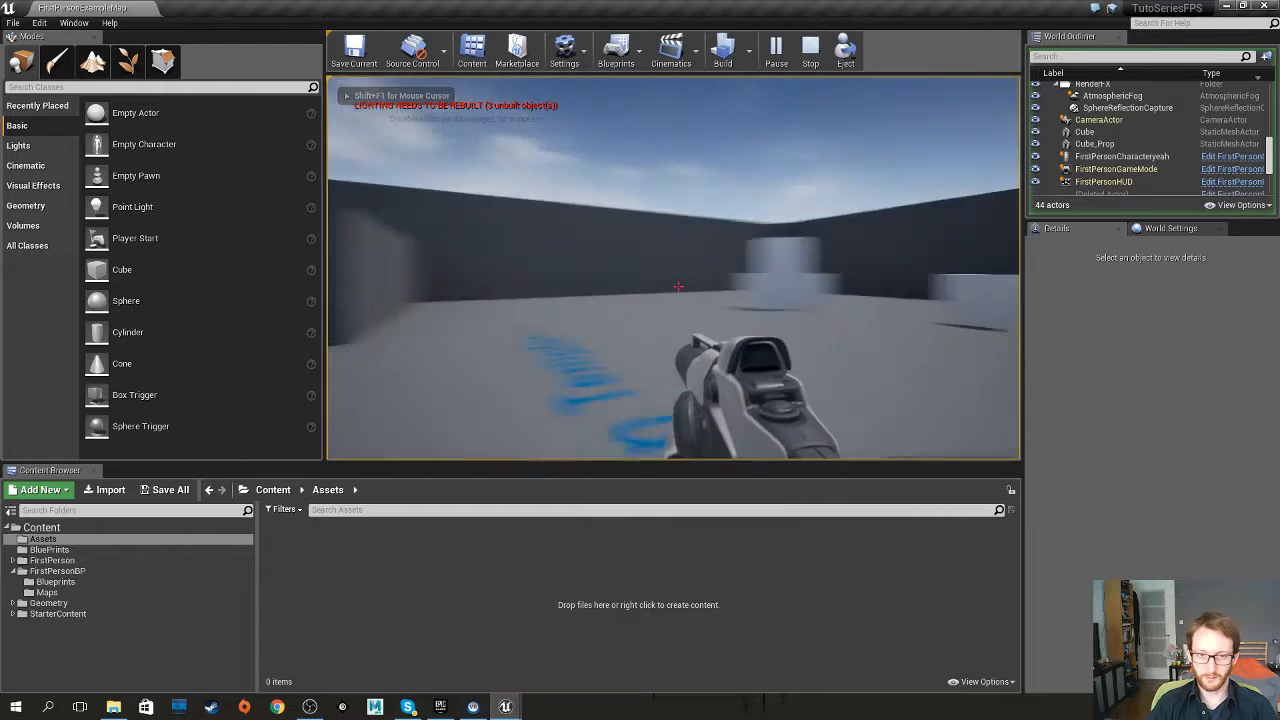
pyautogui.press('w')
pyautogui.press('w')
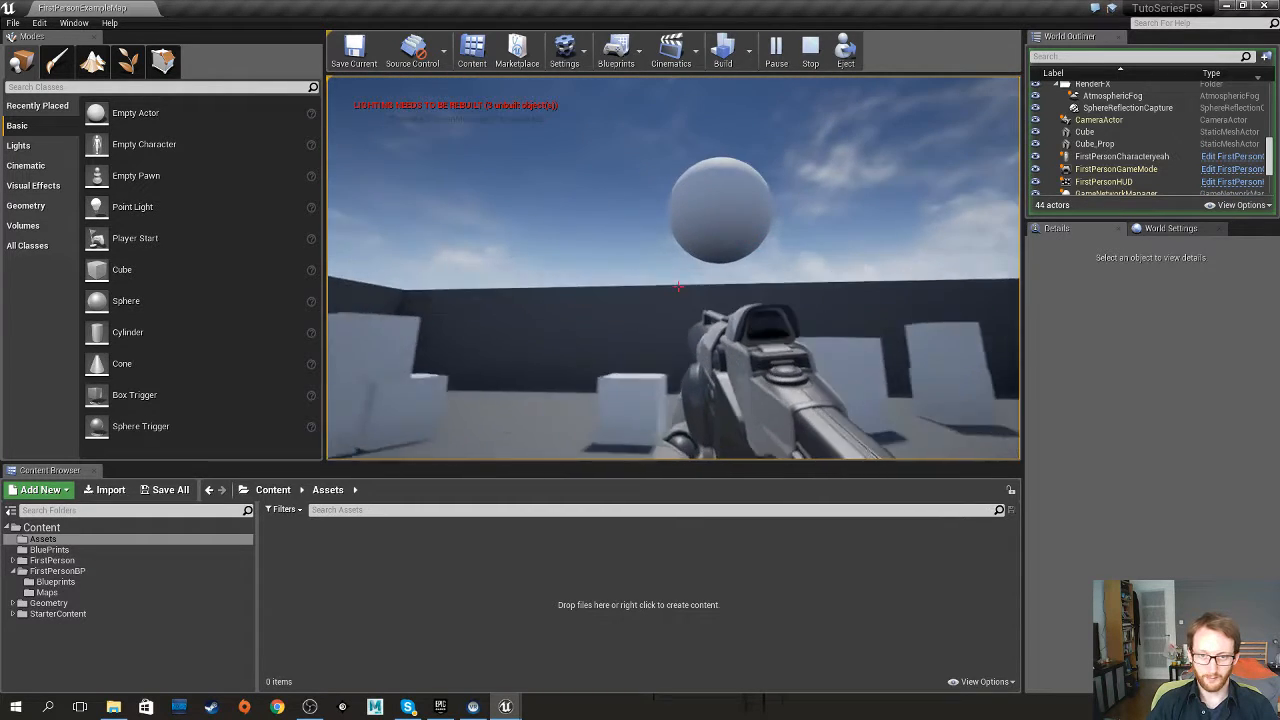
pyautogui.press('w')
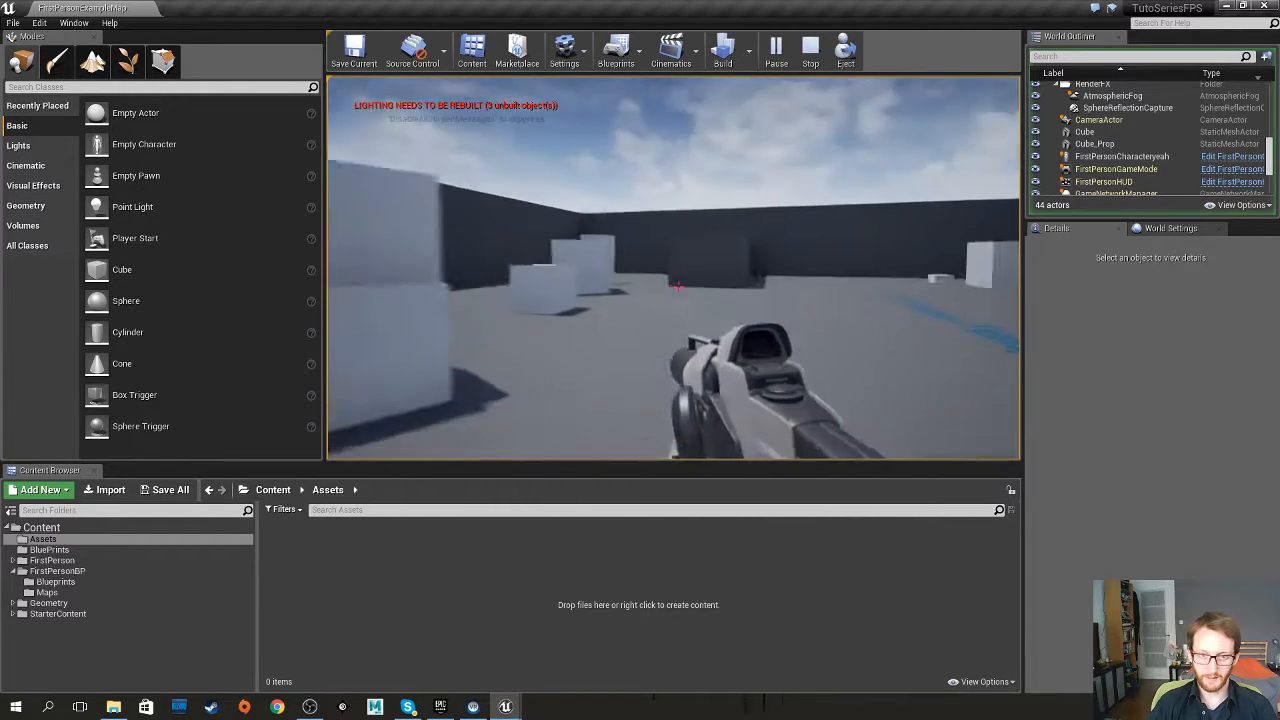
pyautogui.press('Escape')
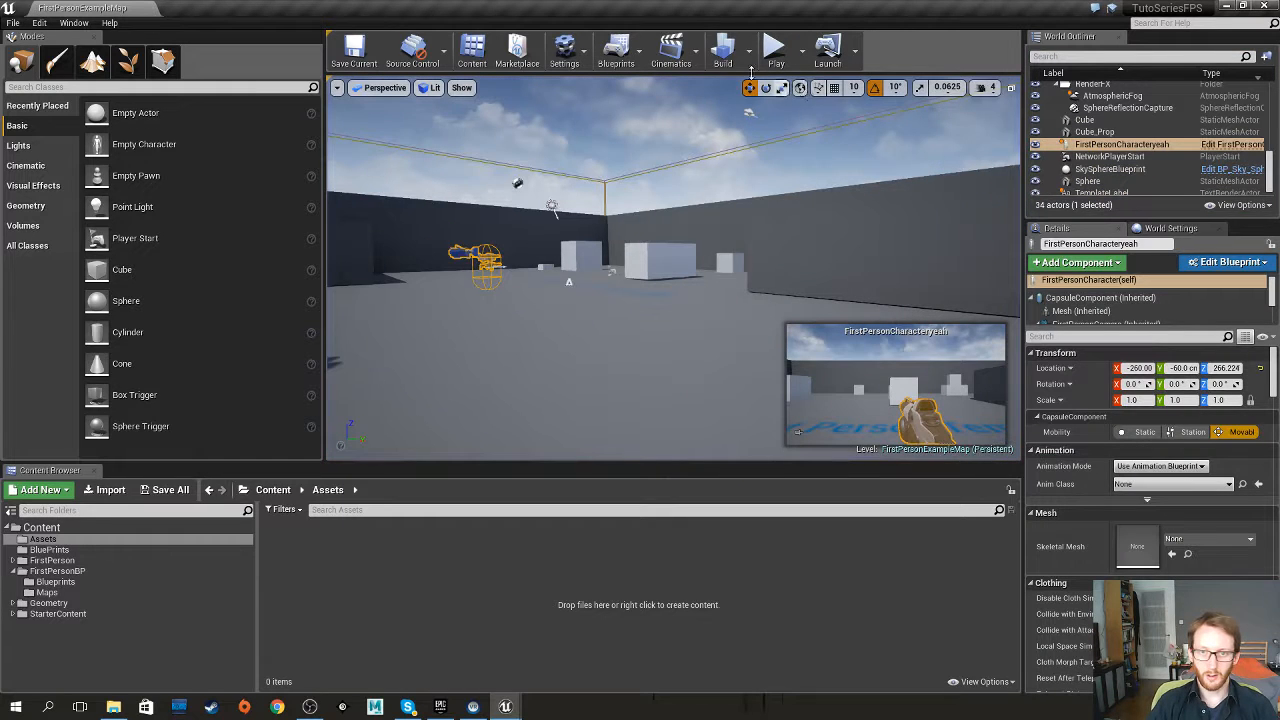
# Look through the Build options, including Lighting Info, and the Cinematics options for adding sequences
pyautogui.click(748, 52)
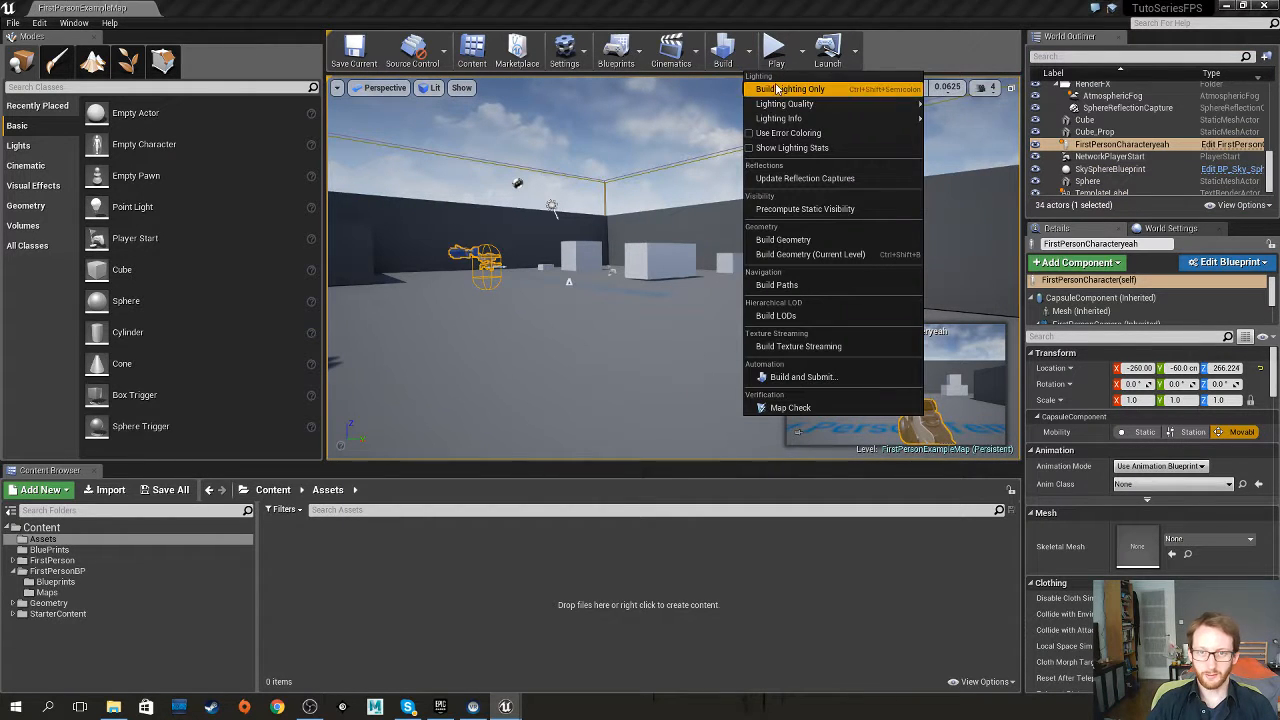
pyautogui.moveTo(808, 120)
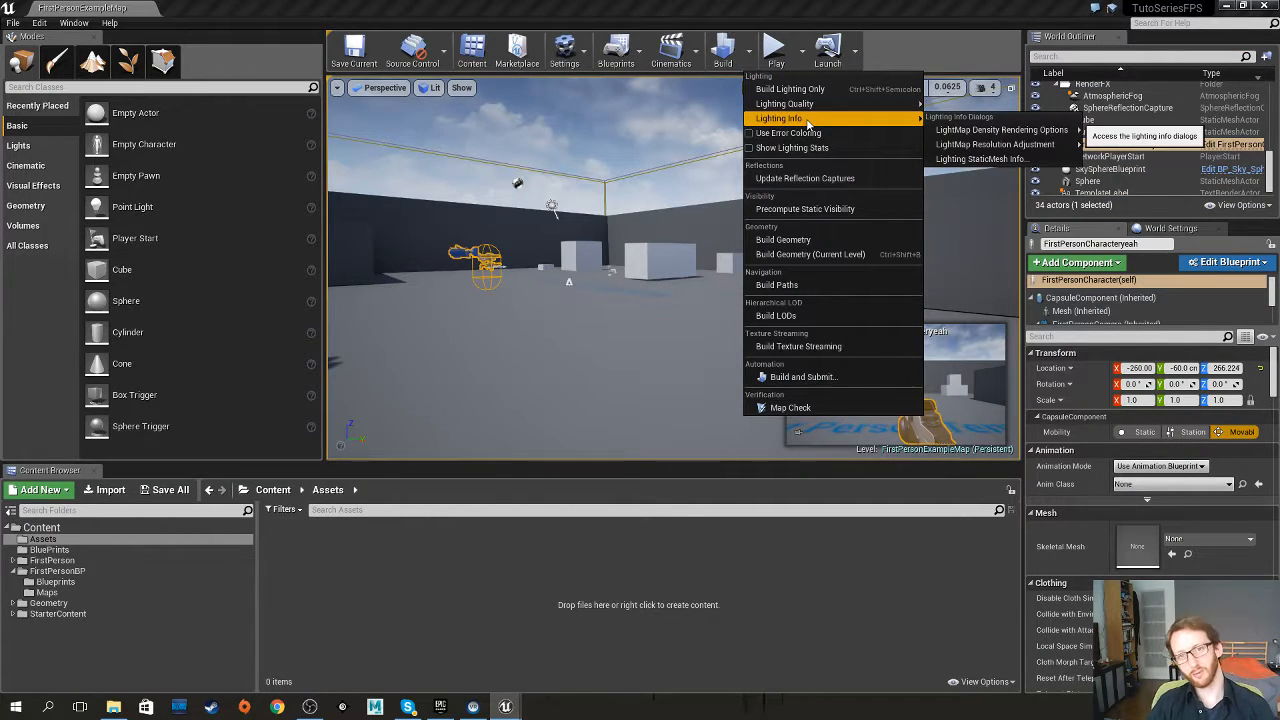
pyautogui.click(702, 8)
pyautogui.moveTo(730, 254); pyautogui.dragTo(705, 290, button='right')
pyautogui.moveTo(700, 200); pyautogui.dragTo(740, 198, button='right')
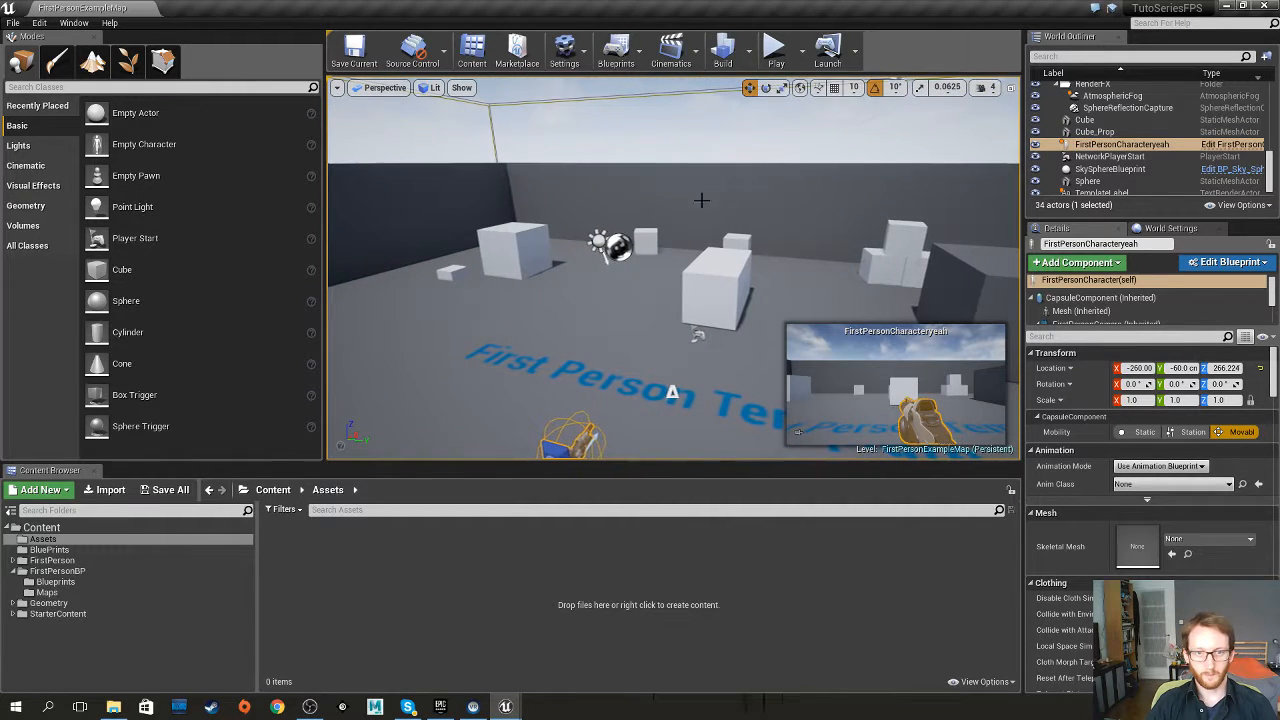
pyautogui.click(689, 62)
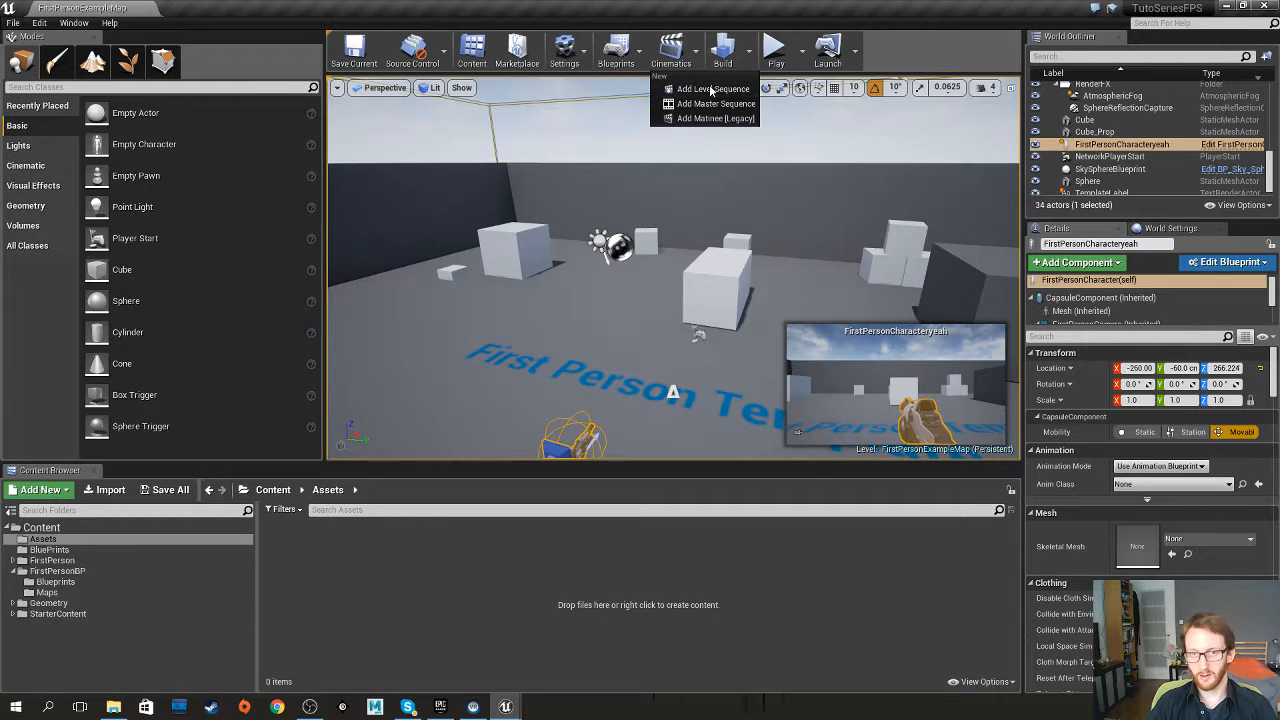
pyautogui.click(683, 258)
pyautogui.scroll(-6, 713, 201)
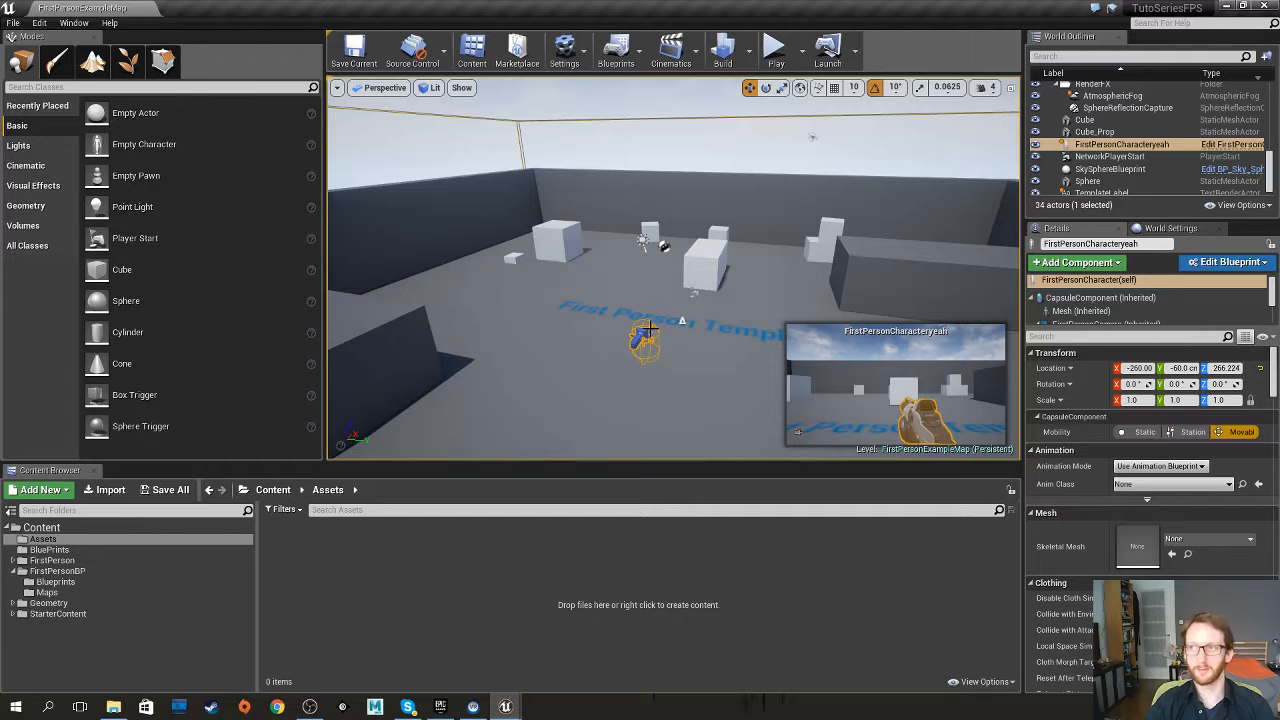
# Select the Cube_Prop block in the level and review its properties from Transform to the Actor settings
pyautogui.click(708, 246)
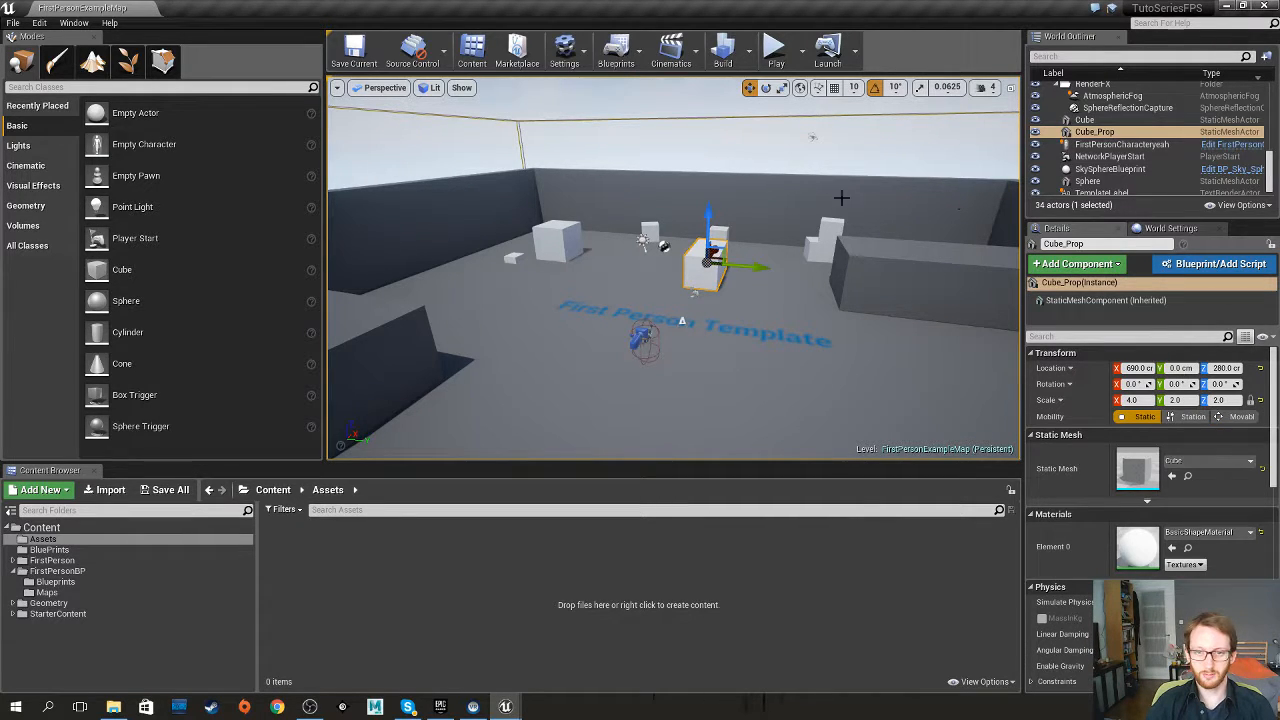
pyautogui.moveTo(777, 325); pyautogui.dragTo(701, 358, button='right')
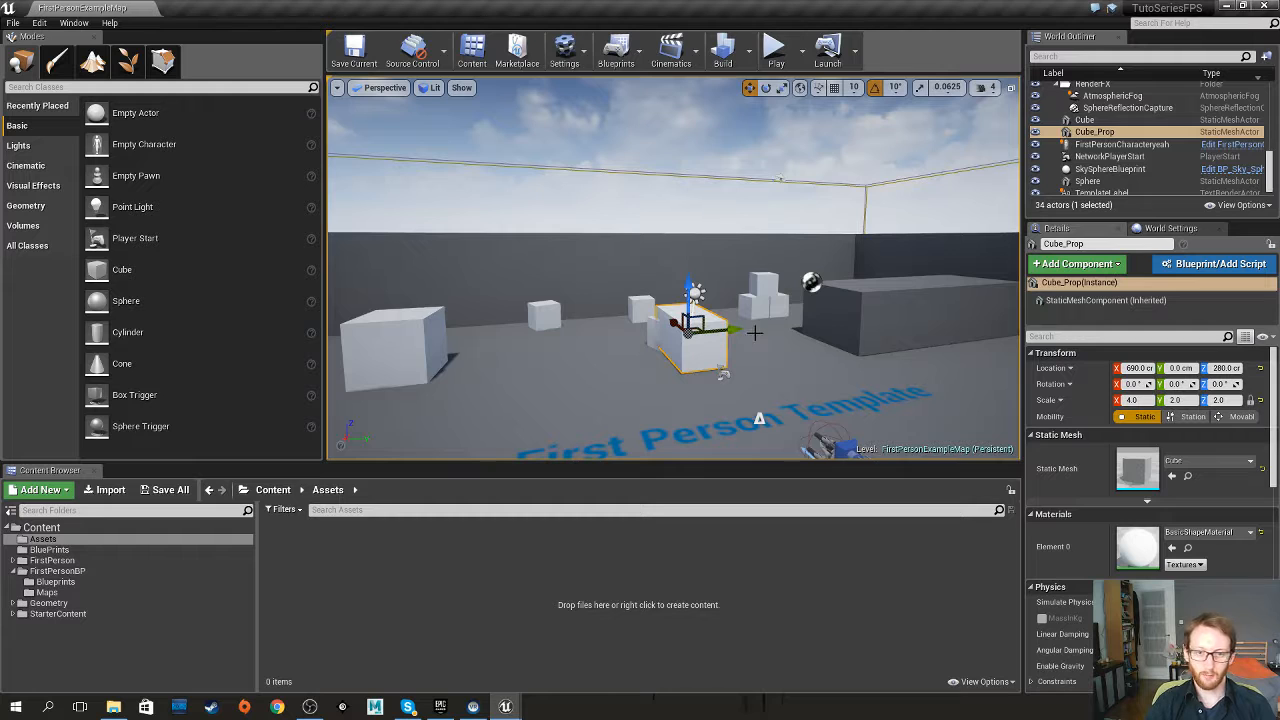
pyautogui.moveTo(714, 337)
pyautogui.mouseDown(button='right')
pyautogui.moveTo(680, 326)
pyautogui.moveTo(695, 330)
pyautogui.mouseUp(button='right')
pyautogui.press('f')
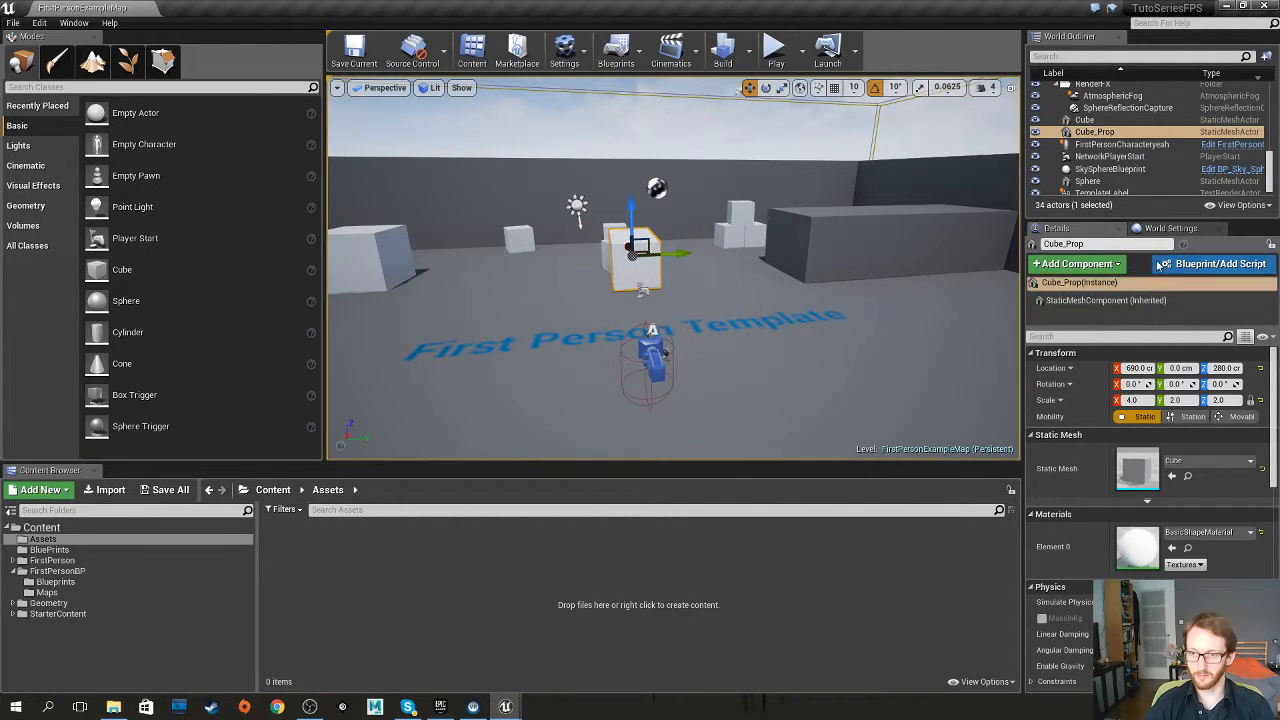
pyautogui.click(1100, 131)
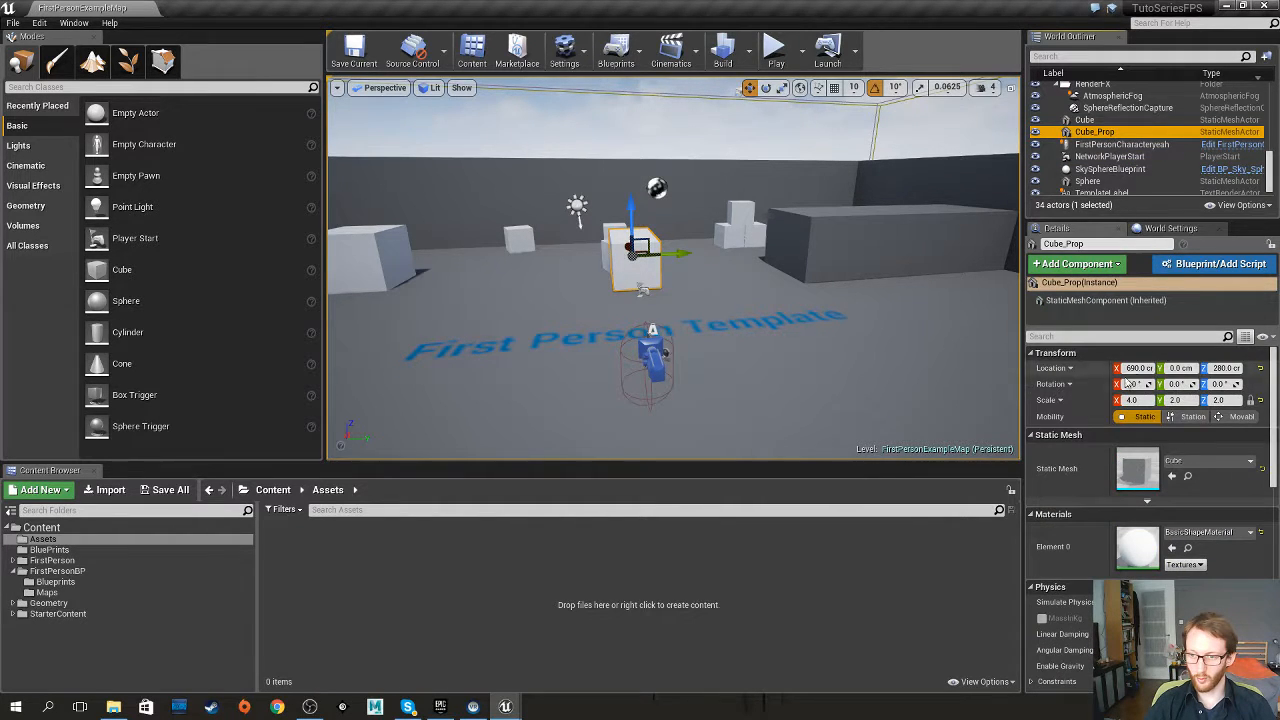
pyautogui.scroll(-10, 1093, 437)
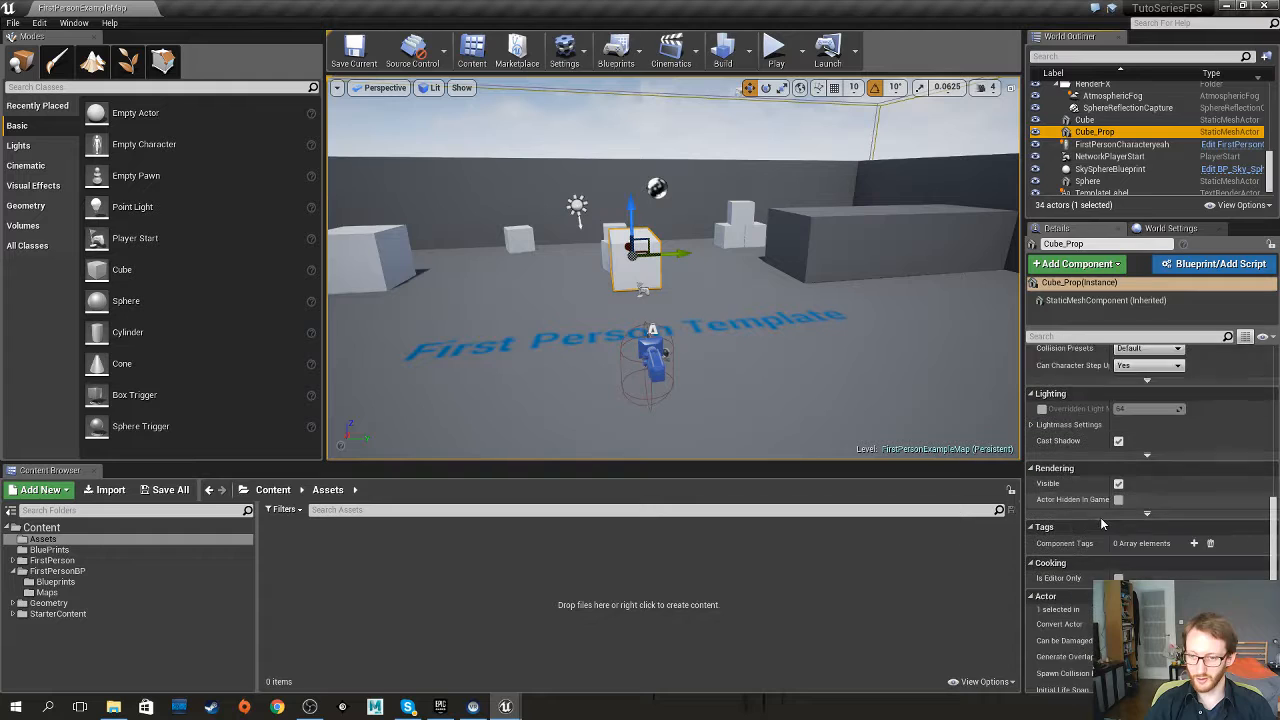
pyautogui.press('f')
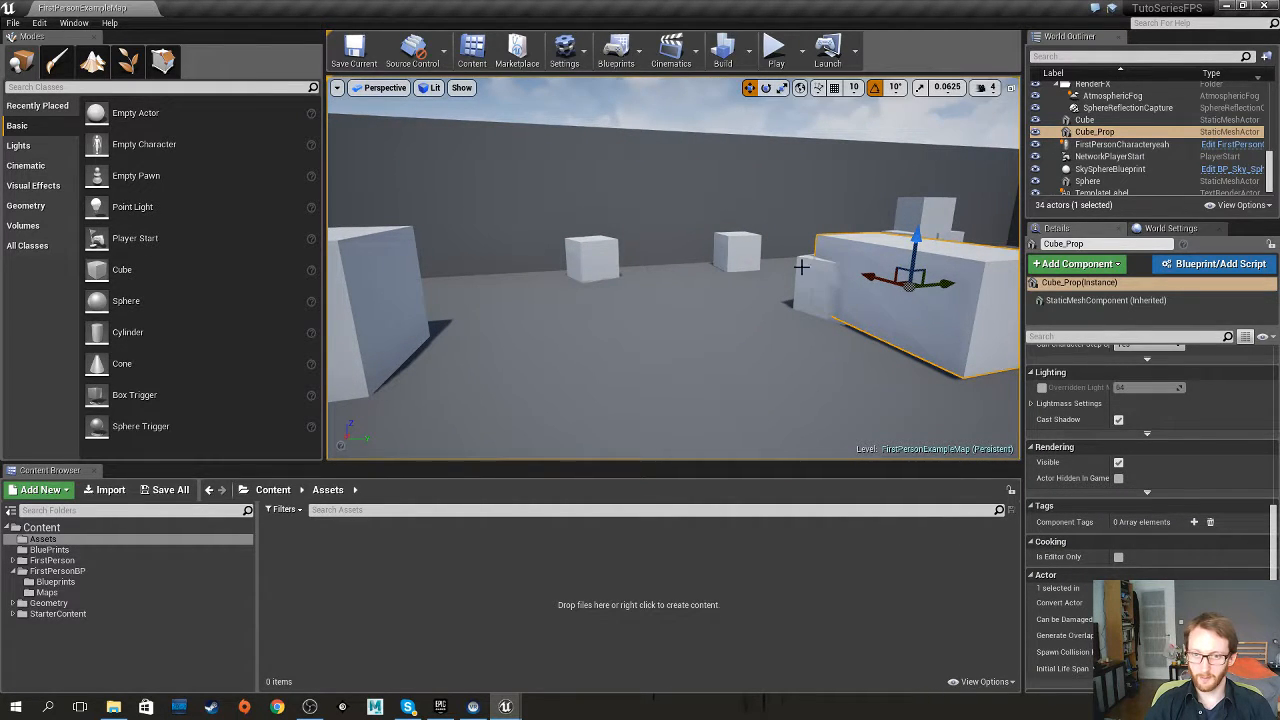
# Delete the Cube_Prop block and select EditorCube11 behind it to view its collision and lighting properties
pyautogui.moveTo(863, 306); pyautogui.dragTo(757, 314, button='right')
pyautogui.press('d')
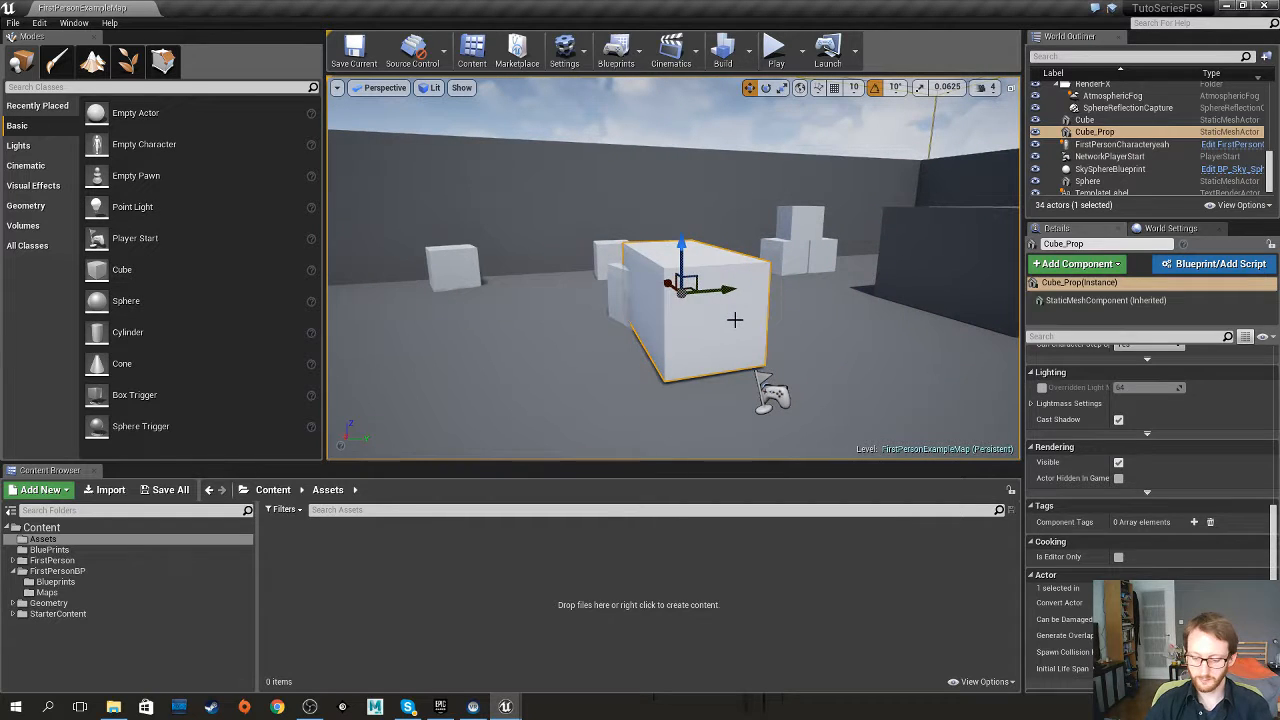
pyautogui.press('Delete')
pyautogui.click(640, 288)
pyautogui.scroll(2, 1087, 540)
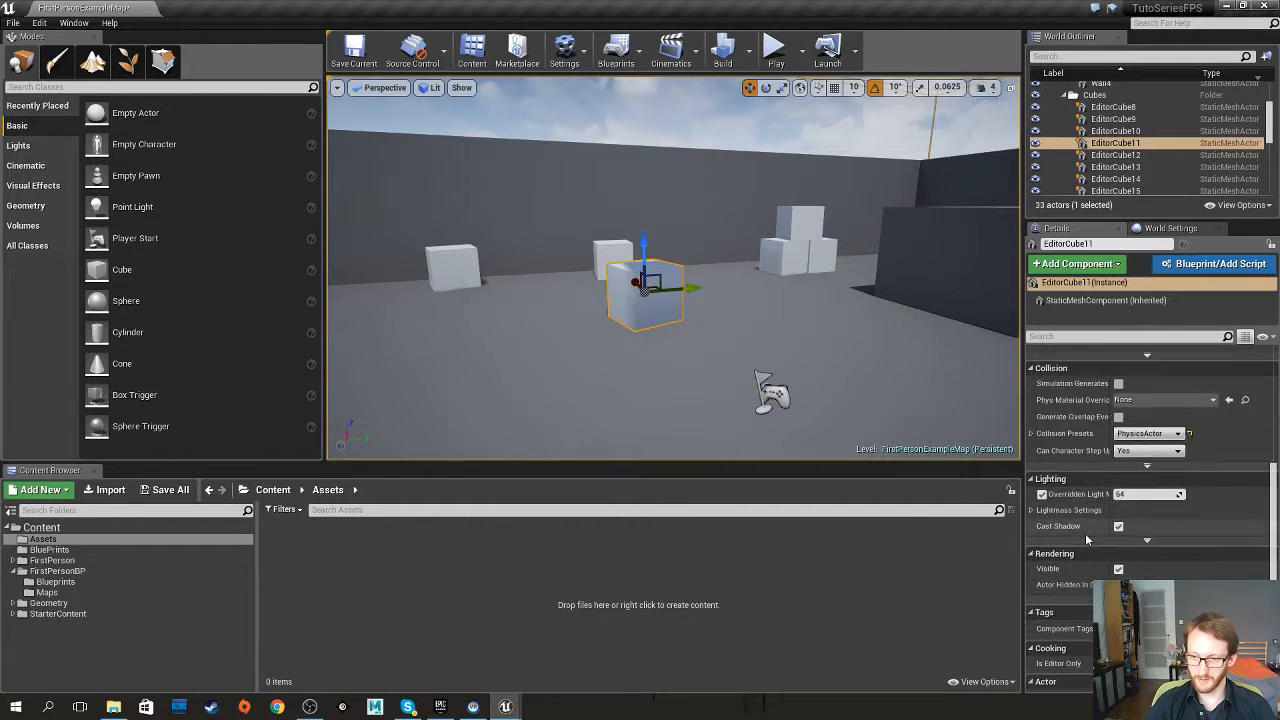
# Review the Physics settings of EditorCube11, and select other cubes around the level, including EditorCube9, EditorCube8 and EditorCube20, to compare their properties
pyautogui.scroll(3, 1087, 540)
pyautogui.click(1119, 432)
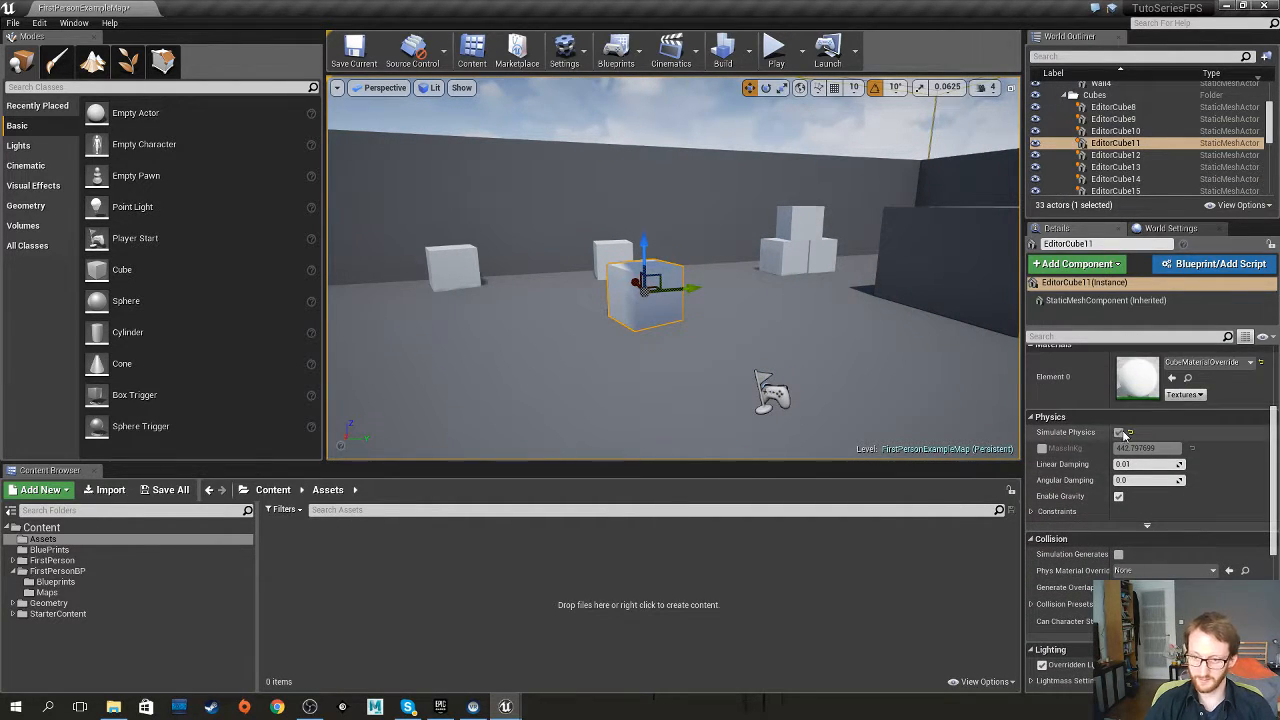
pyautogui.click(461, 270)
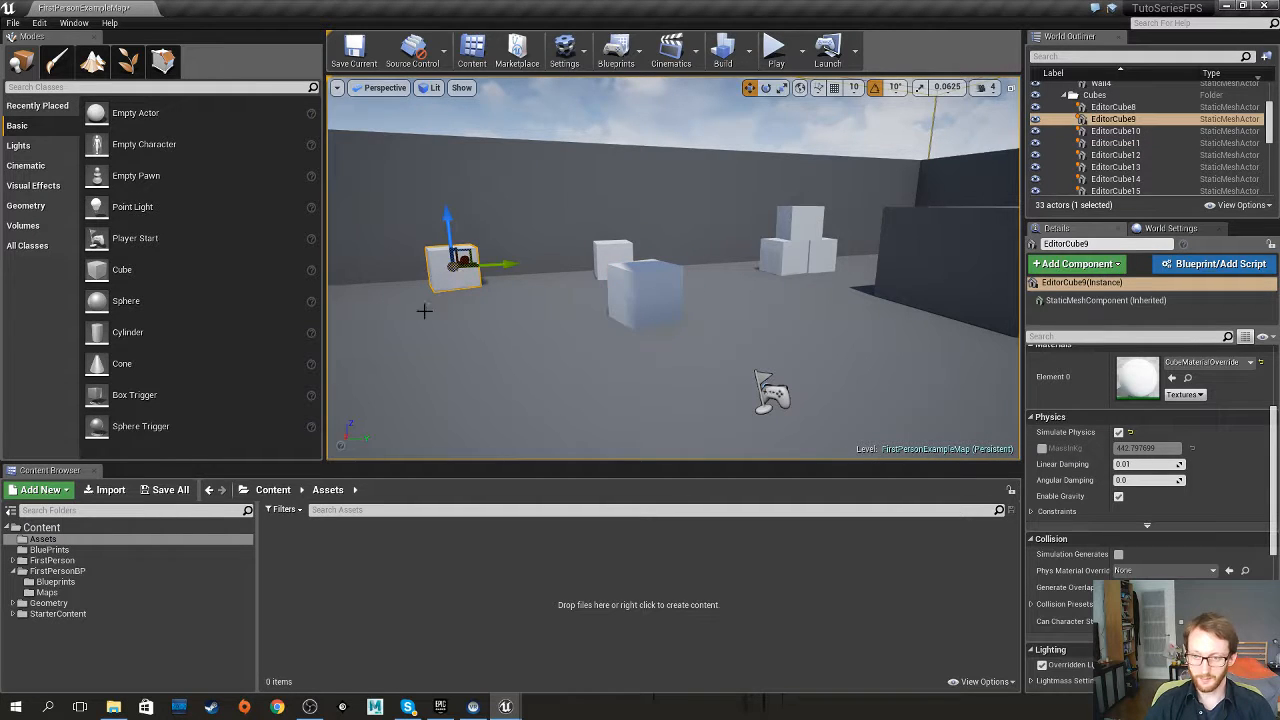
pyautogui.moveTo(424, 311); pyautogui.dragTo(335, 286, button='right')
pyautogui.click(545, 335)
pyautogui.moveTo(515, 363); pyautogui.dragTo(620, 291, button='right')
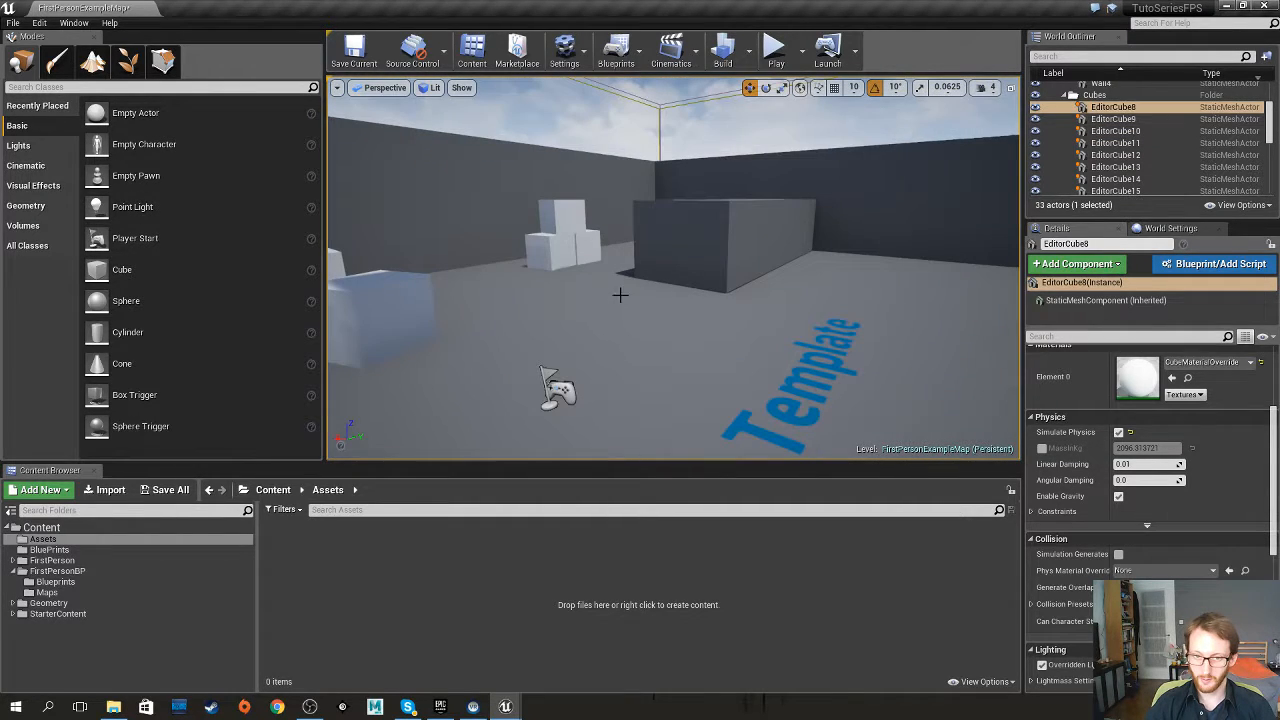
pyautogui.click(635, 238)
pyautogui.moveTo(880, 354); pyautogui.dragTo(453, 348, button='right')
pyautogui.press('s')
pyautogui.click(453, 348)
pyautogui.scroll(4, 1133, 466)
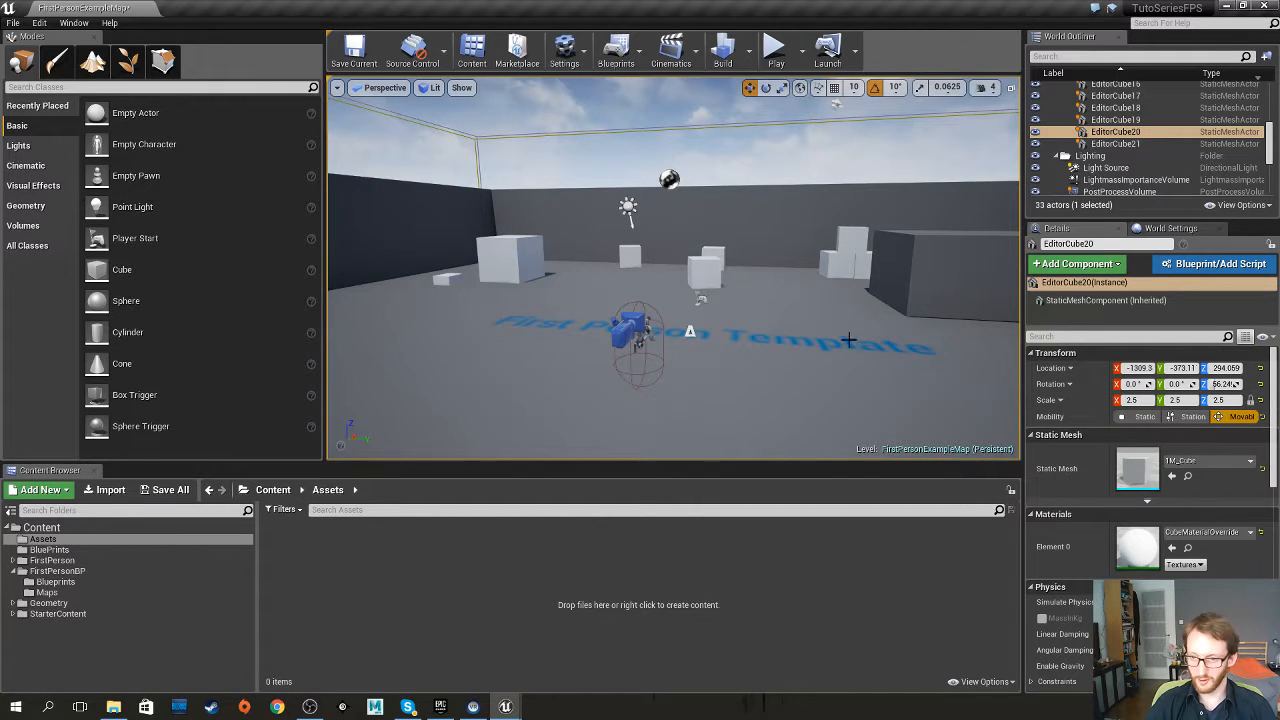
# Scale EditorCube11 uniformly to 2.0 and raise it above the floor to a Z location of about 343
pyautogui.click(708, 274)
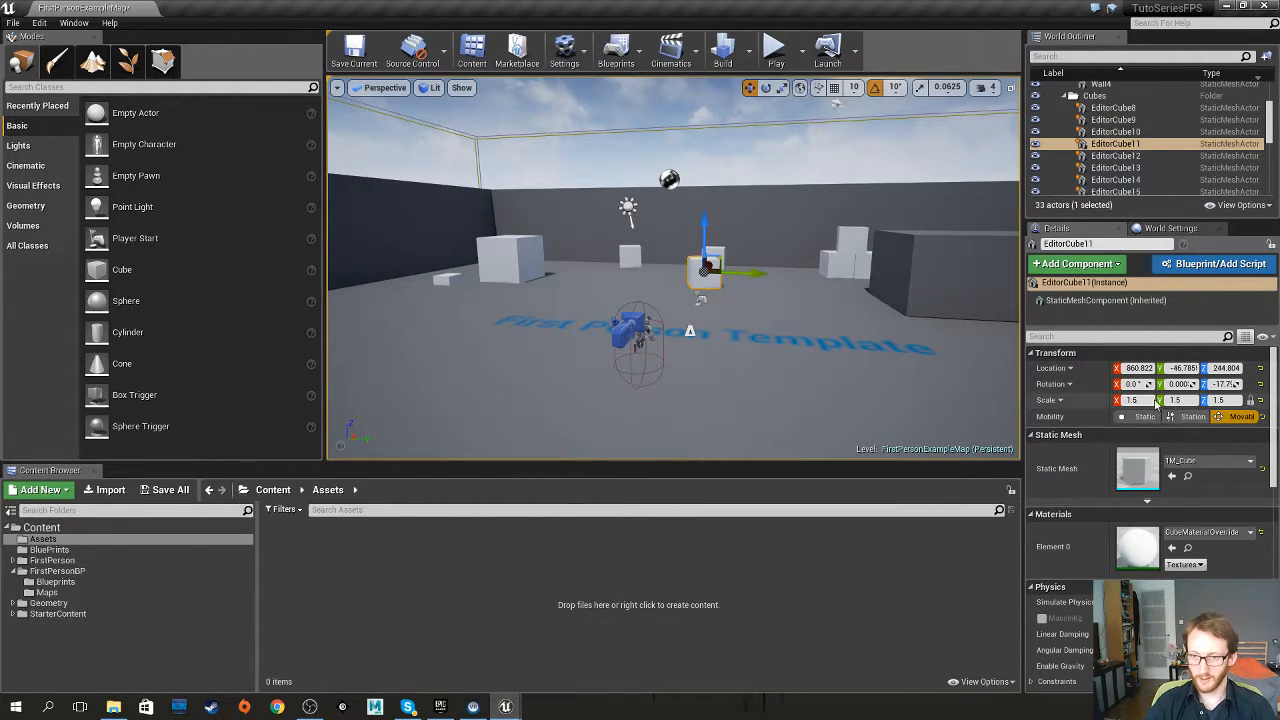
pyautogui.write('2')
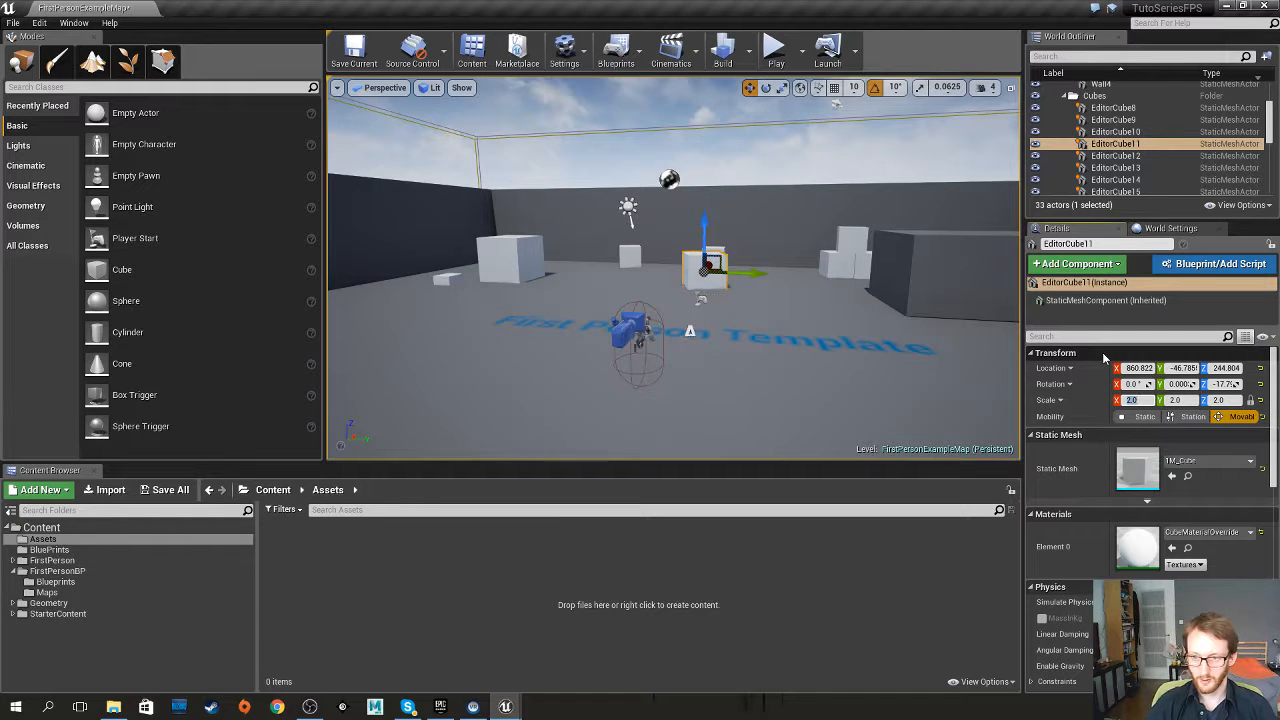
pyautogui.moveTo(703, 220); pyautogui.dragTo(703, 205)
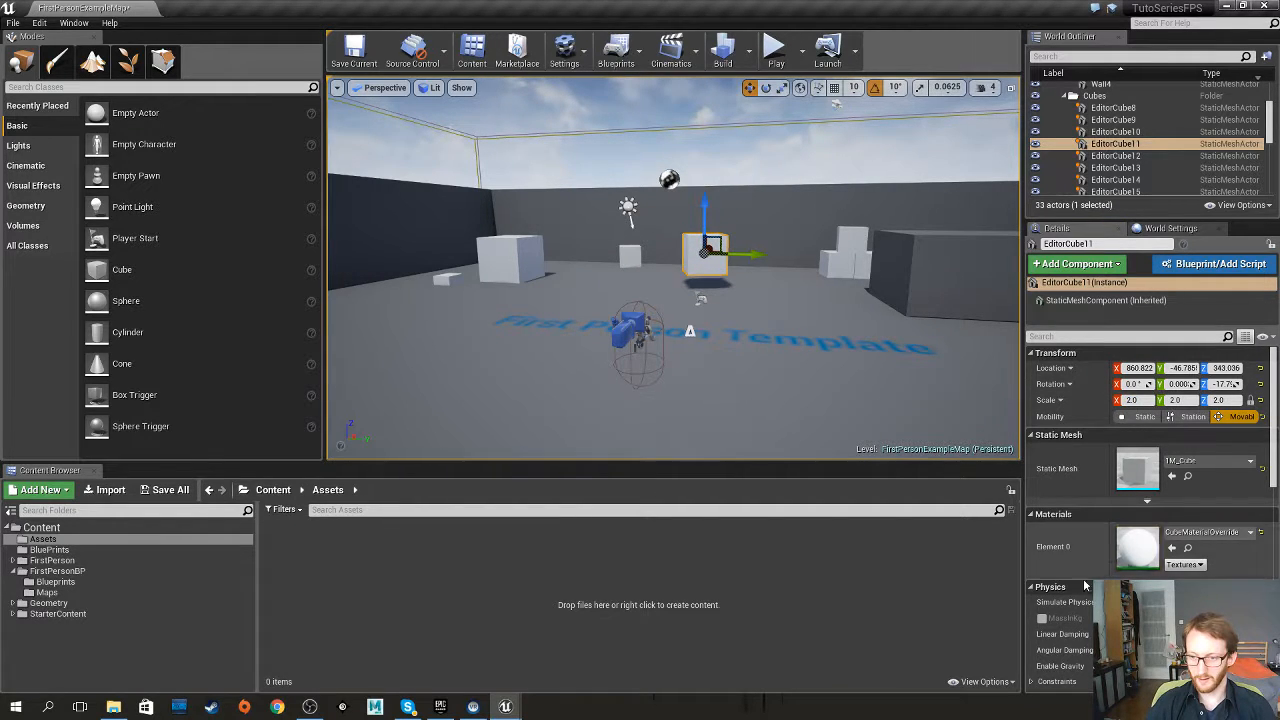
# Review EditorCube11's properties from Physics and Collision through Lighting and Rendering to the Actor settings
pyautogui.scroll(-2, 1118, 520)
pyautogui.click(1118, 518)
pyautogui.scroll(-5, 1125, 530)
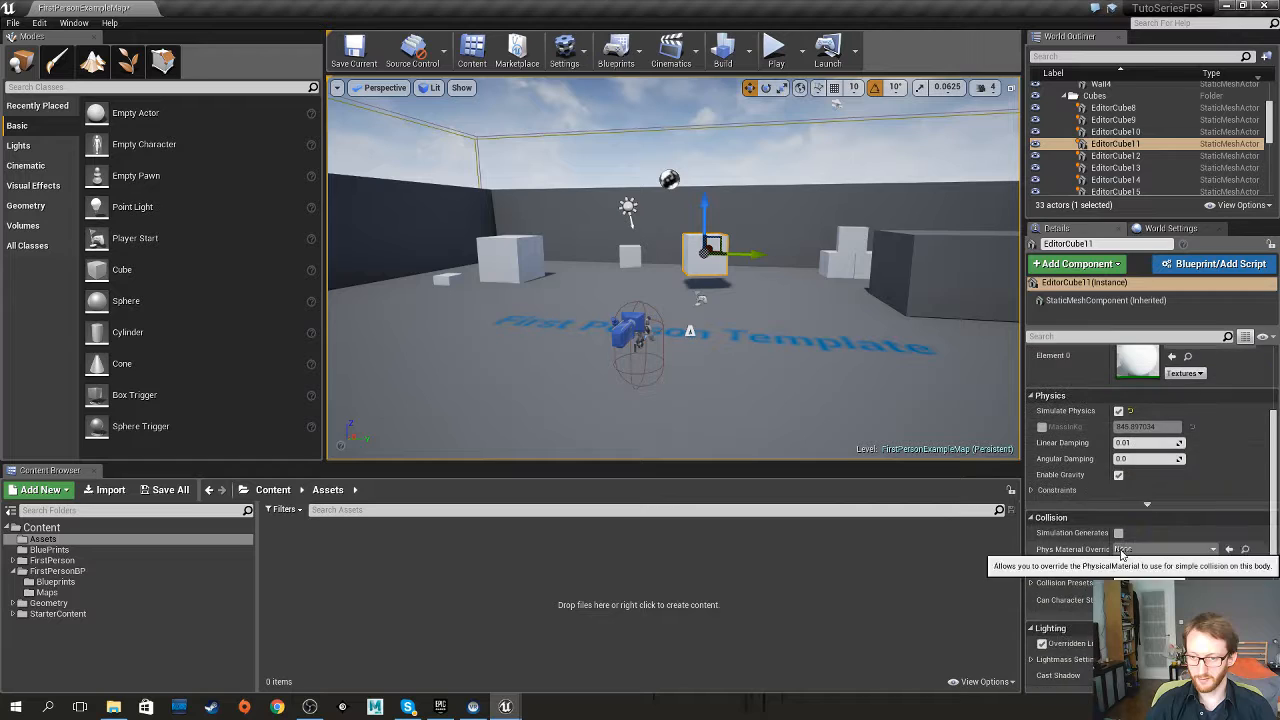
pyautogui.scroll(-6, 1125, 462)
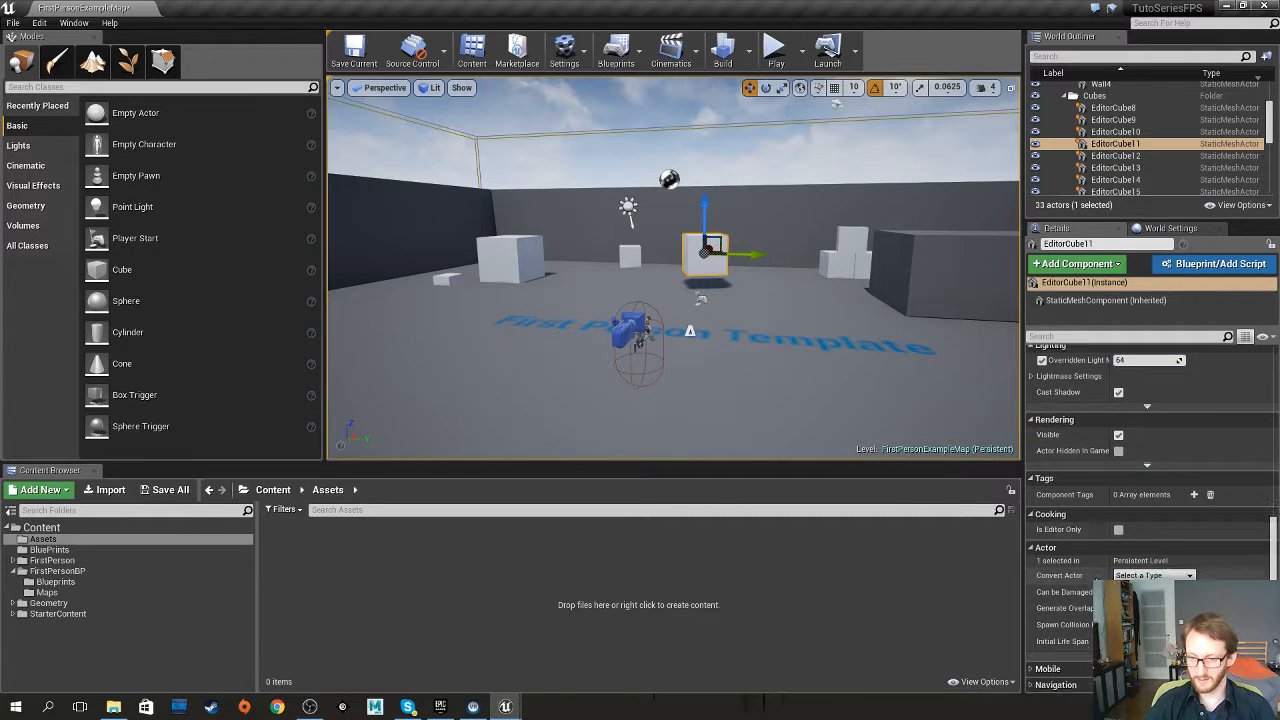
pyautogui.scroll(6, 1138, 550)
pyautogui.scroll(6, 1138, 557)
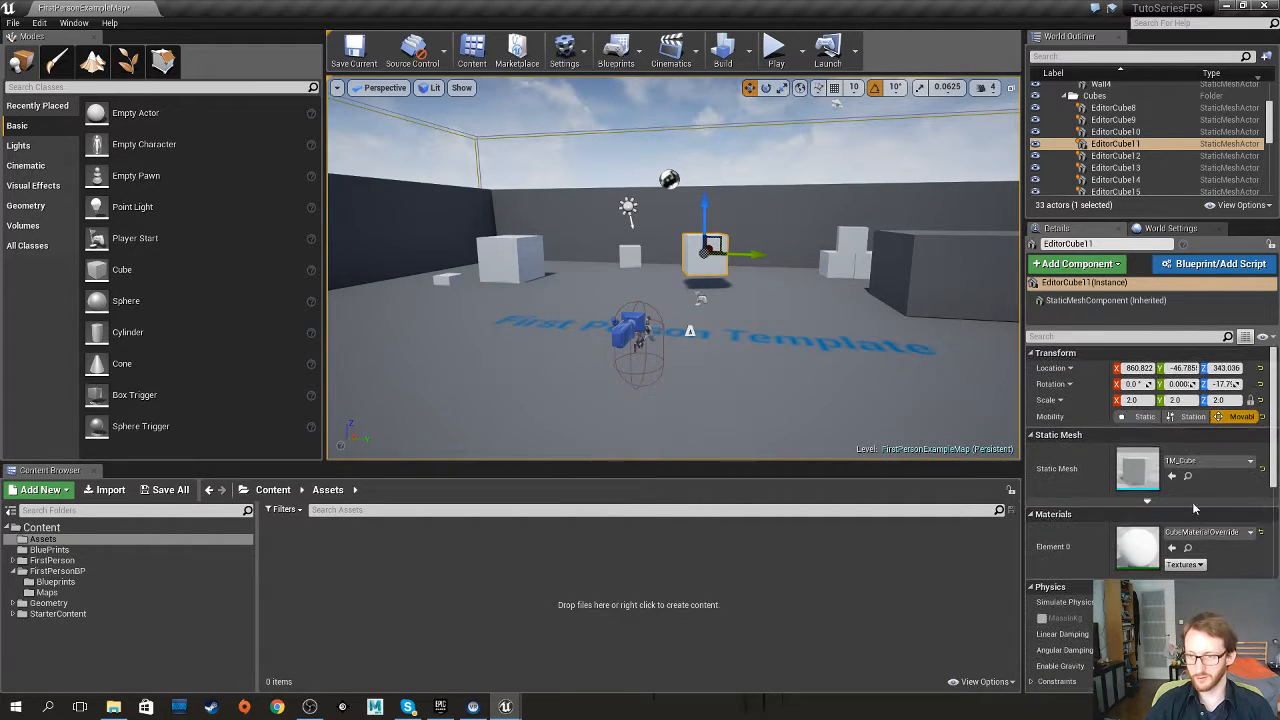
# View the folder and name options for creating a Blueprint from EditorCube11, and cancel without creating it
pyautogui.click(1207, 266)
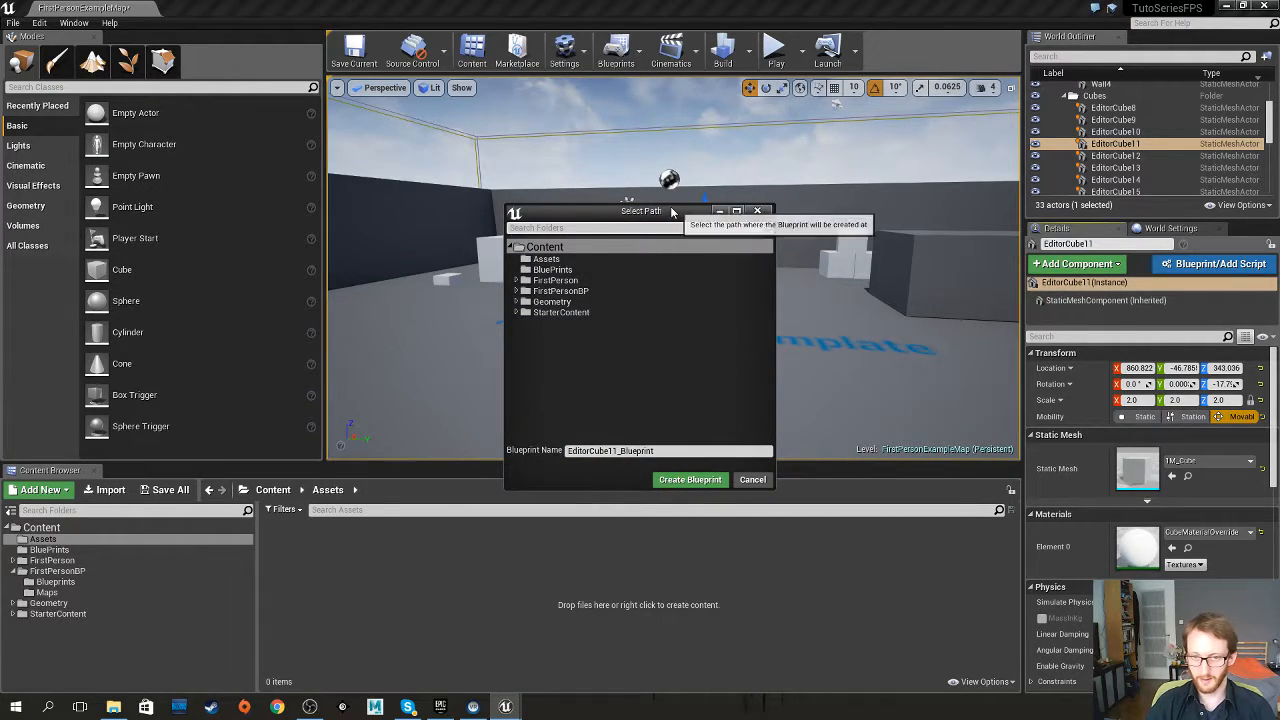
pyautogui.moveTo(640, 211); pyautogui.dragTo(720, 311)
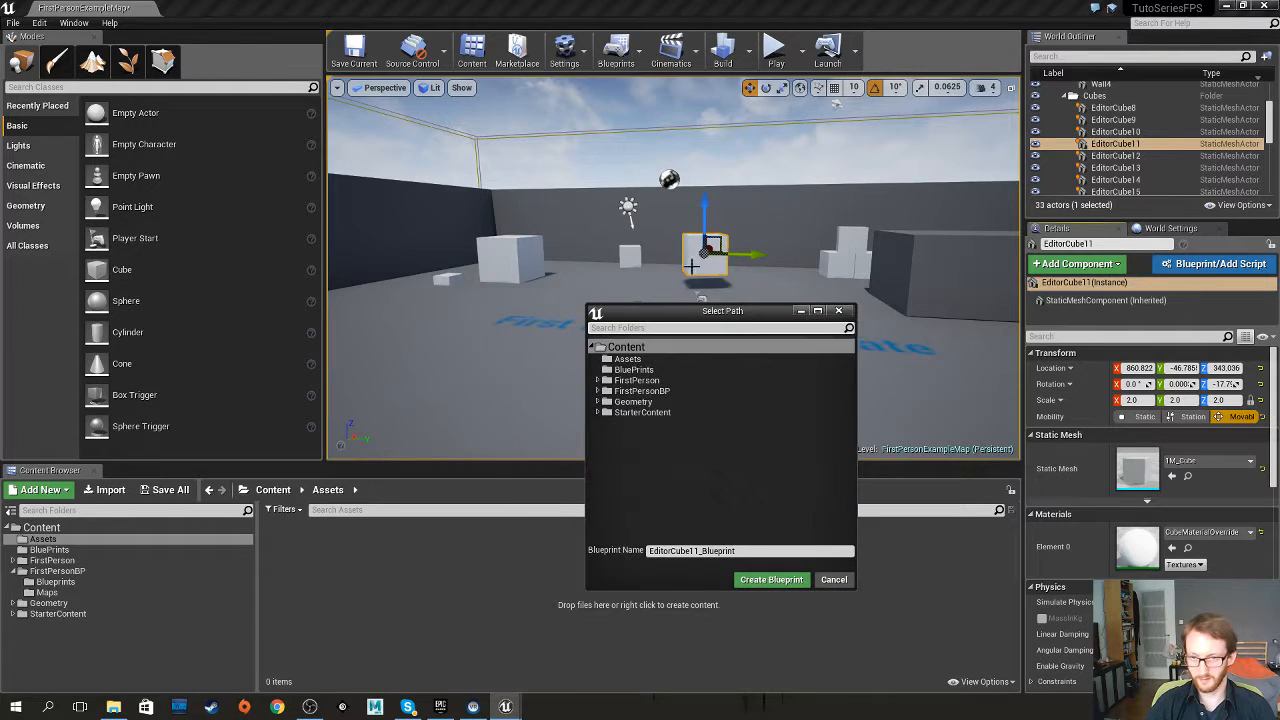
pyautogui.click(833, 580)
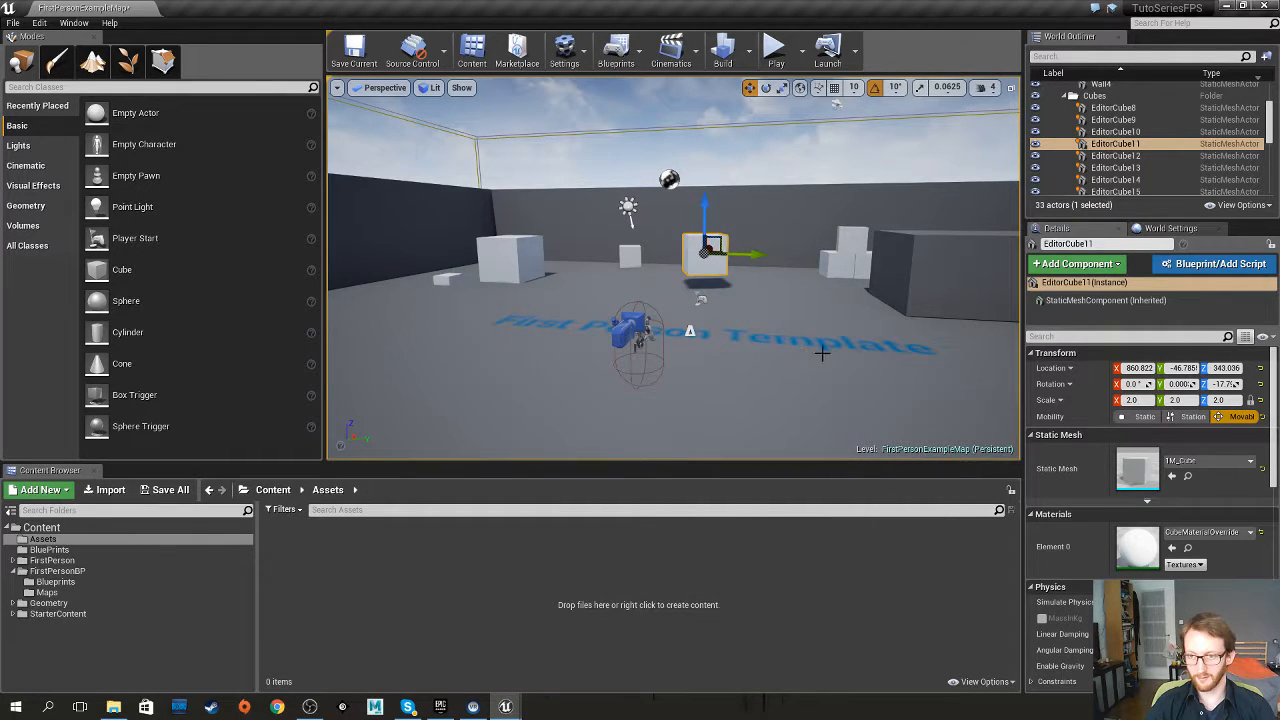